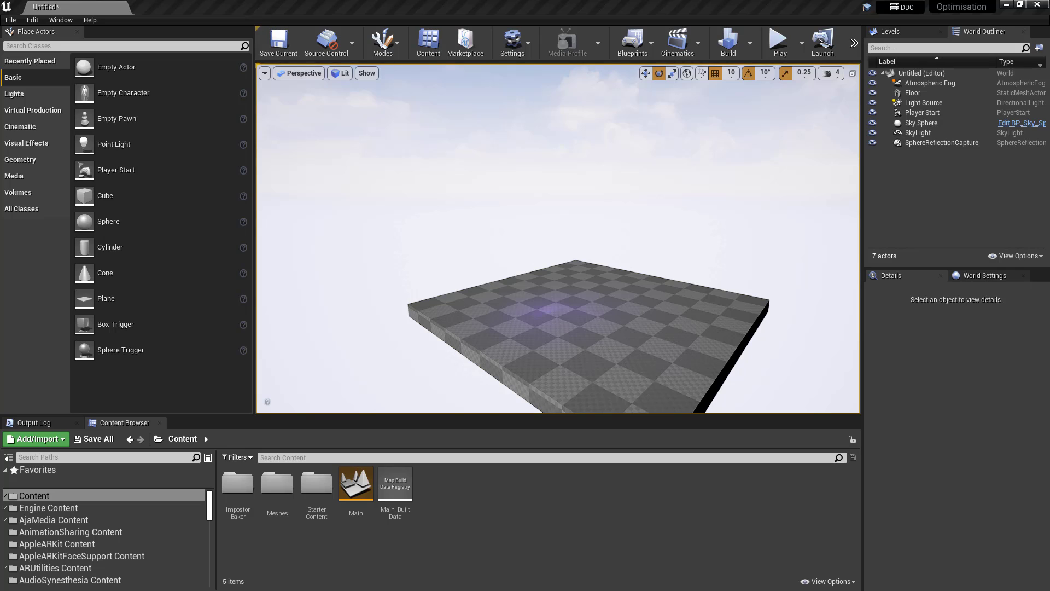
- Search the project content for "rock", place the SM_Rock static mesh on the floor, and clear the search
right_drag(685, 268, 738, 328)
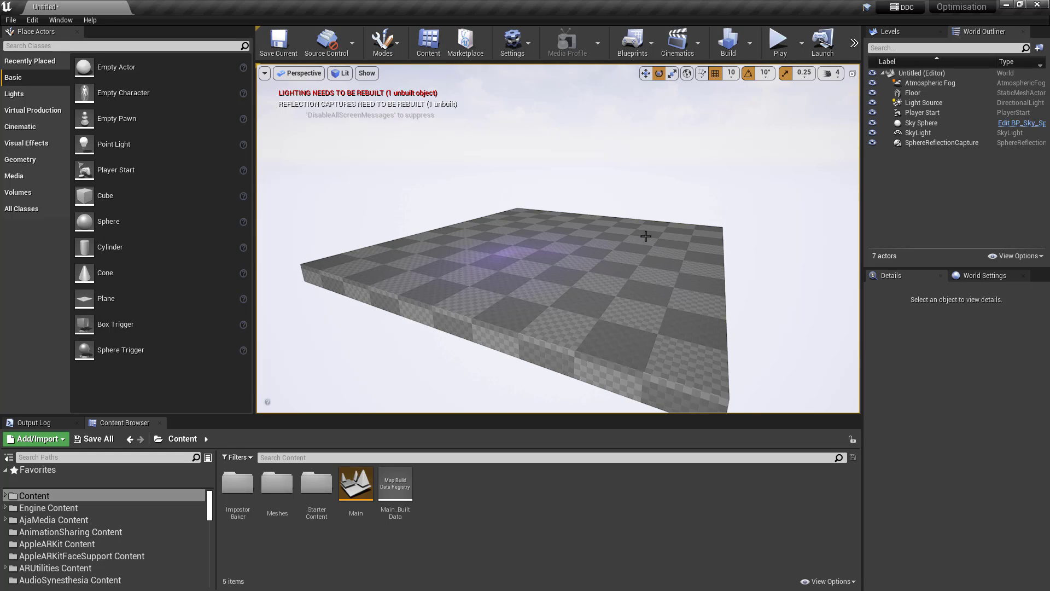
click(312, 457)
text(rock)
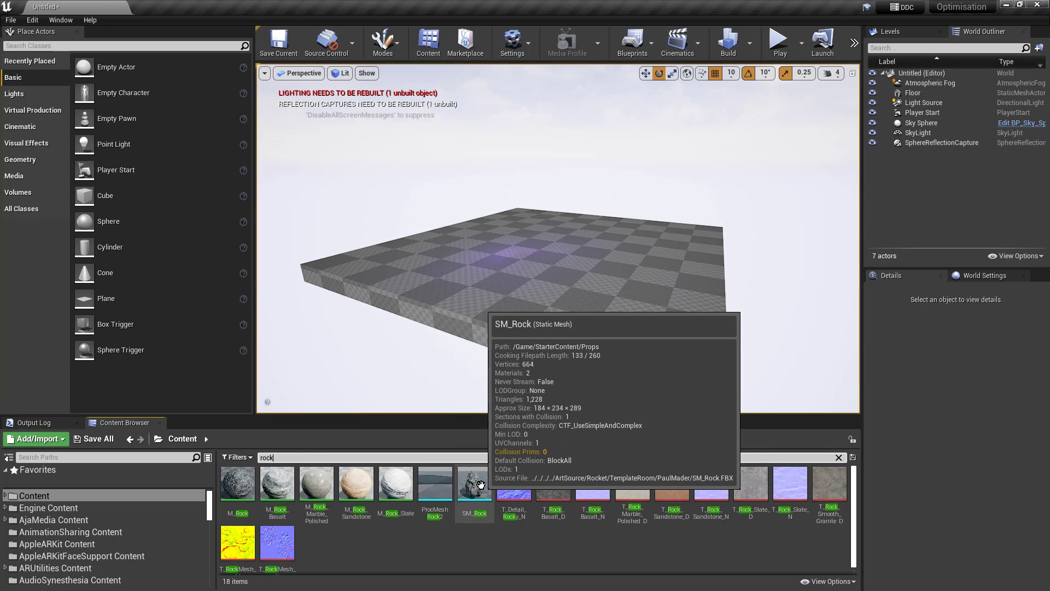
drag(475, 484, 488, 284)
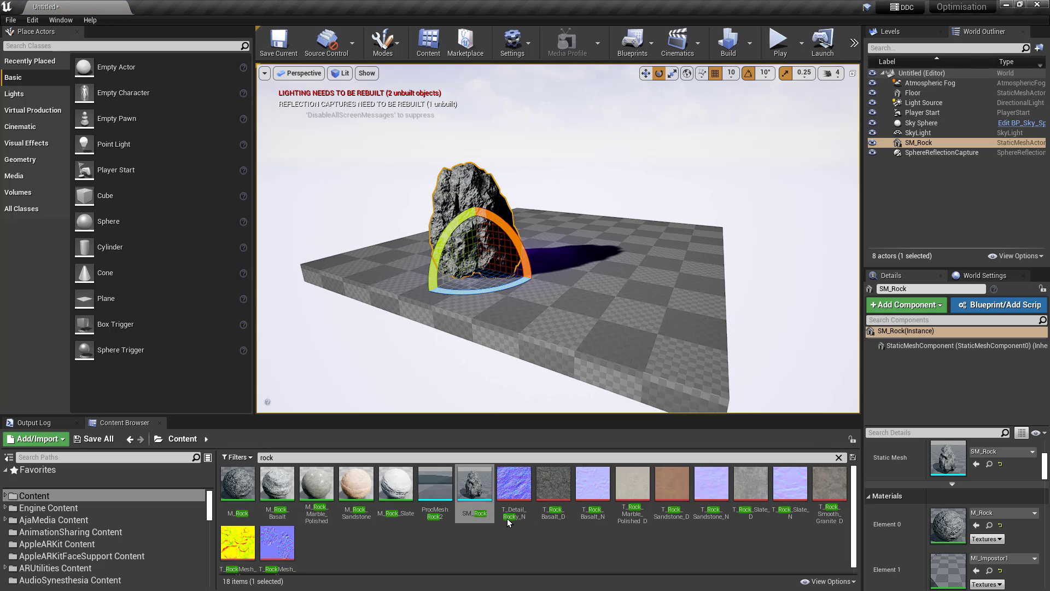
click(839, 457)
- Inspect the rock's geometry in Brush Wireframe view up close, and return the viewport to Lit
right_drag(587, 210, 449, 198)
key(w)
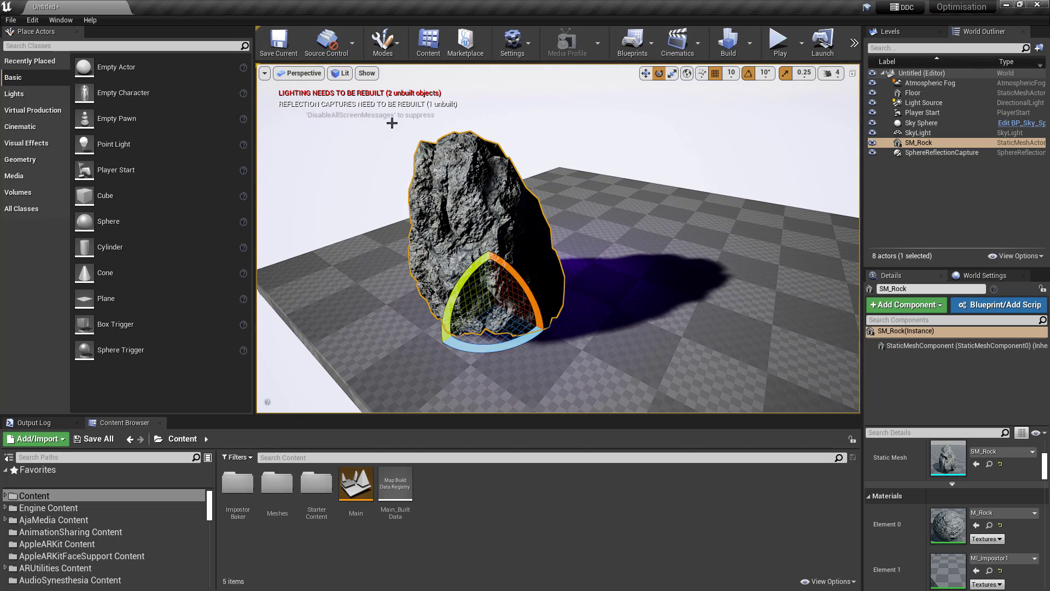
click(342, 73)
click(363, 116)
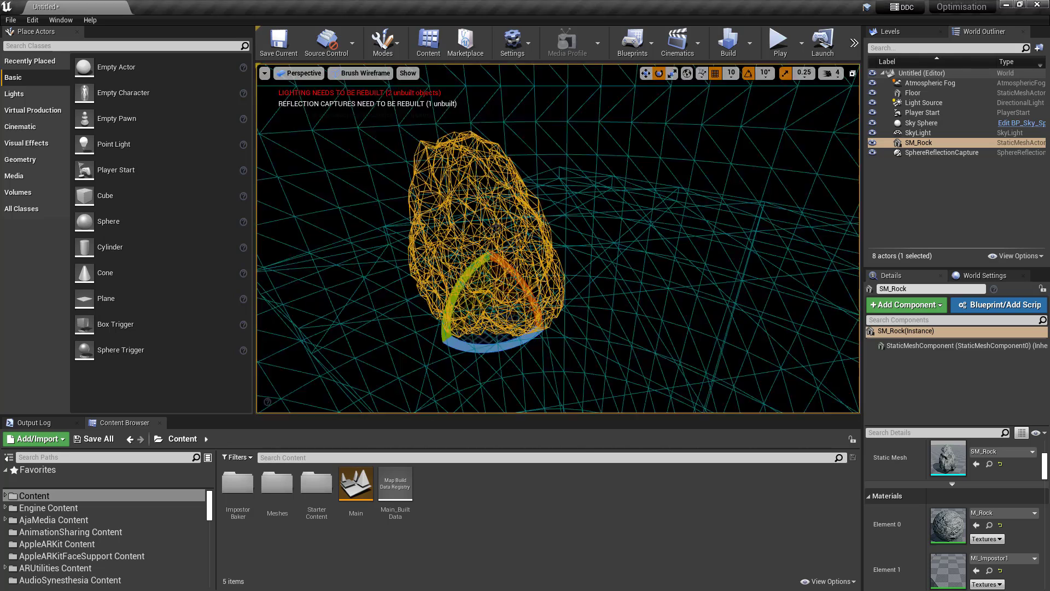
key(f)
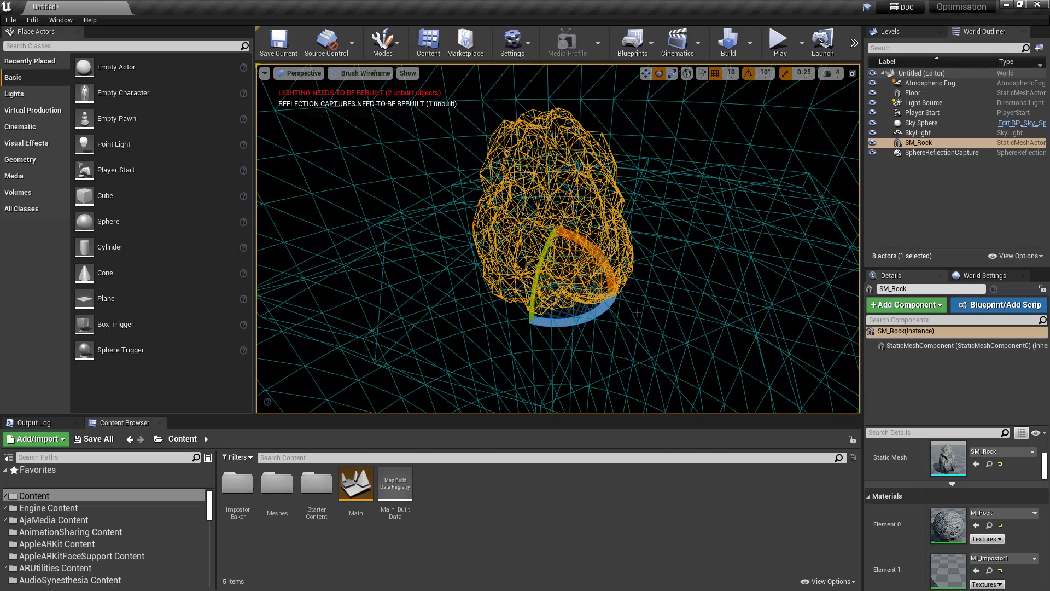
mouse_move(614, 275)
right_down()
mouse_move(612, 219)
mouse_move(613, 275)
right_up()
click(698, 267)
click(695, 186)
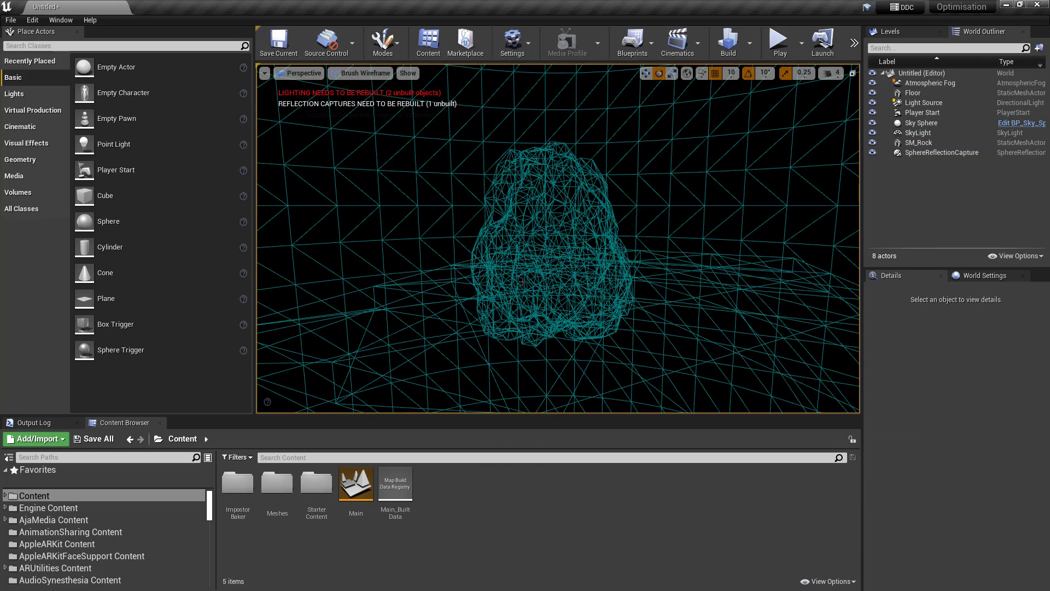
click(547, 246)
click(365, 73)
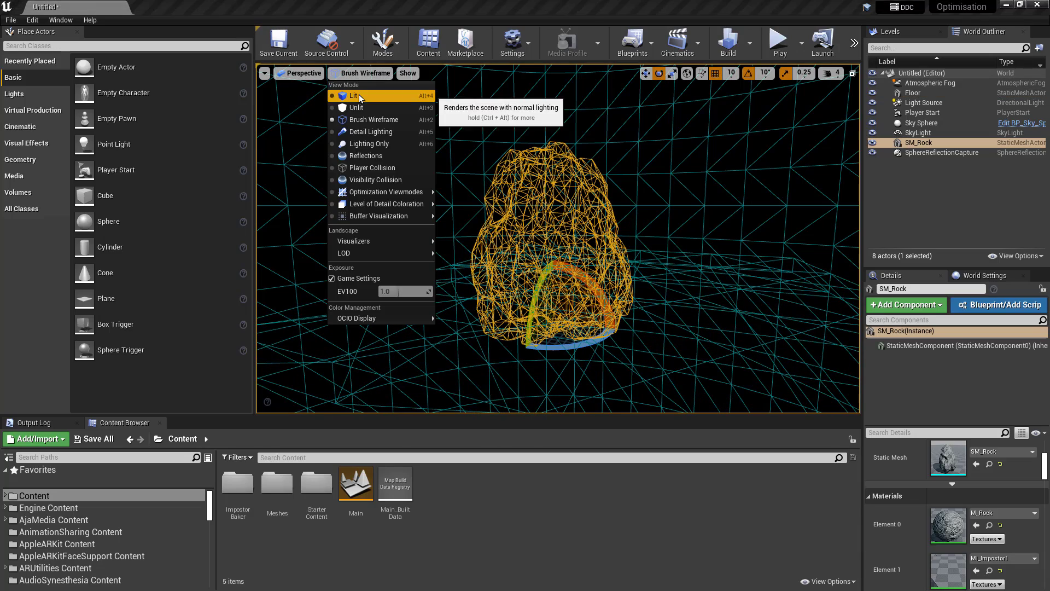
click(345, 96)
click(649, 227)
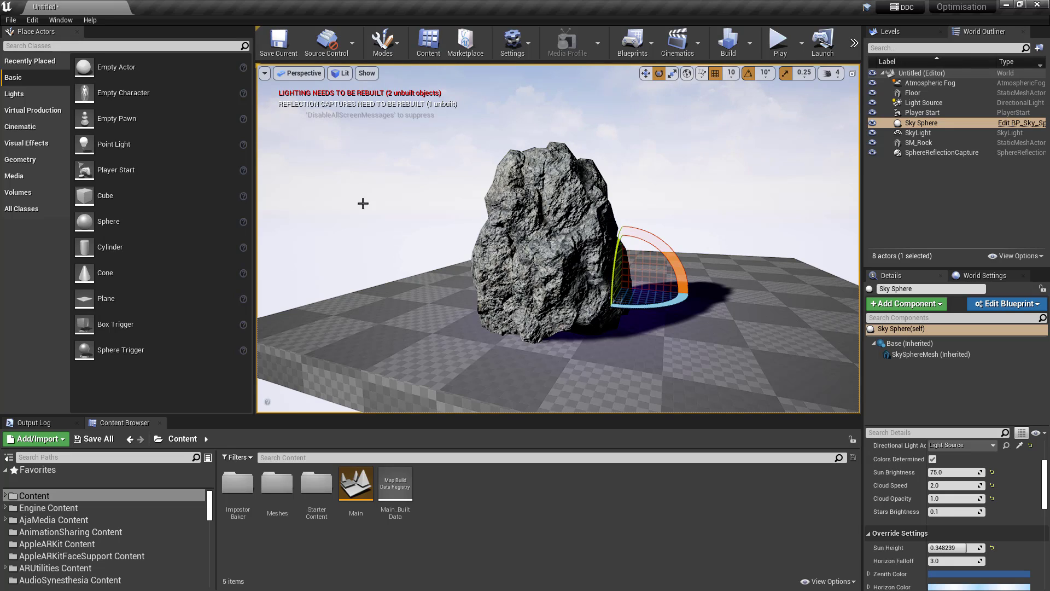
- Look up the ImpostorBaker plugin in the plugin list by searching for "impost" to check that it is enabled
click(32, 20)
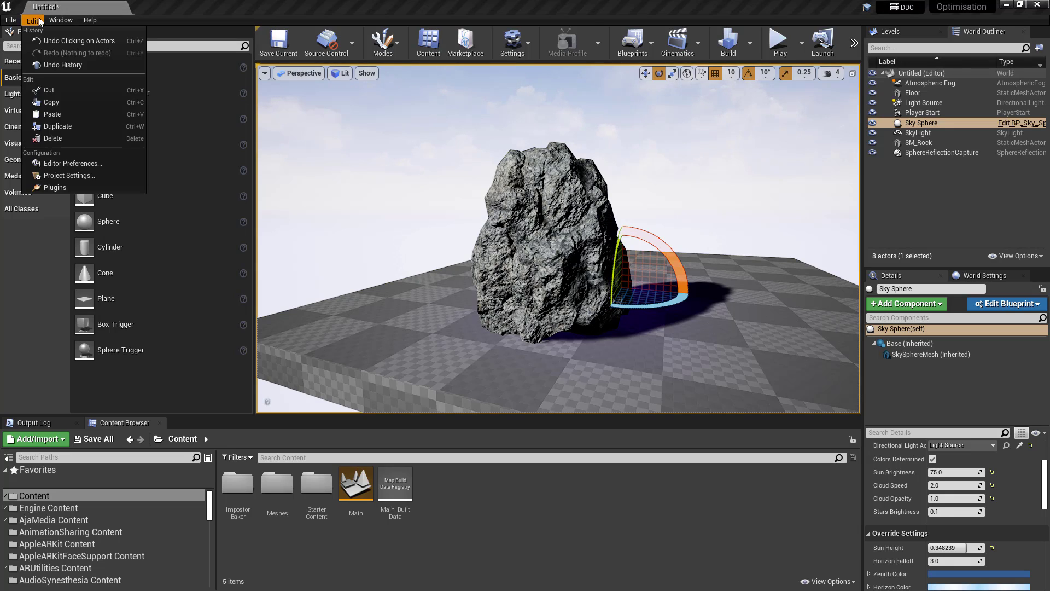
click(91, 188)
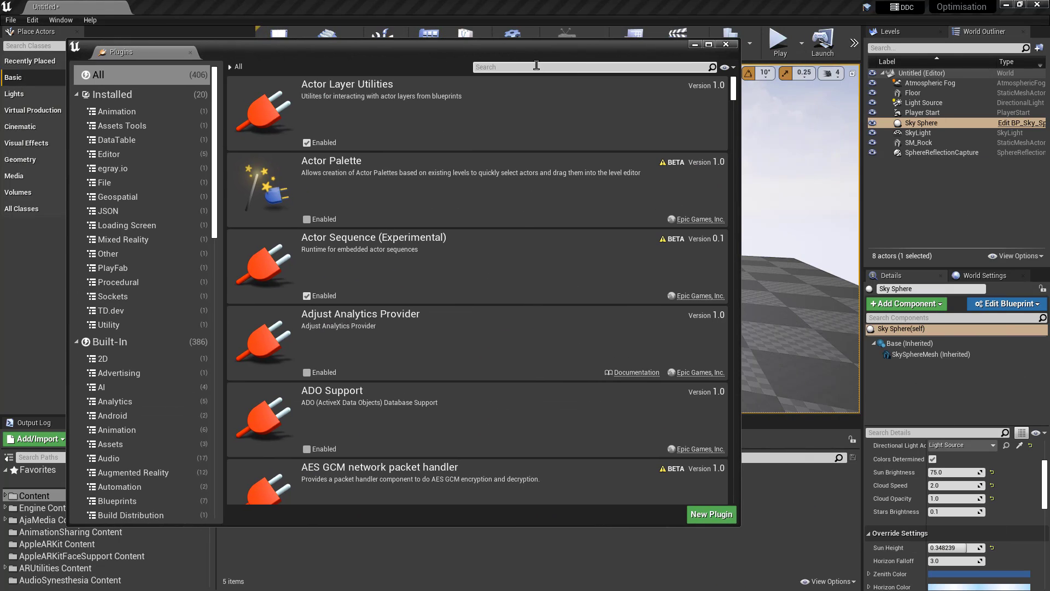
text(impost)
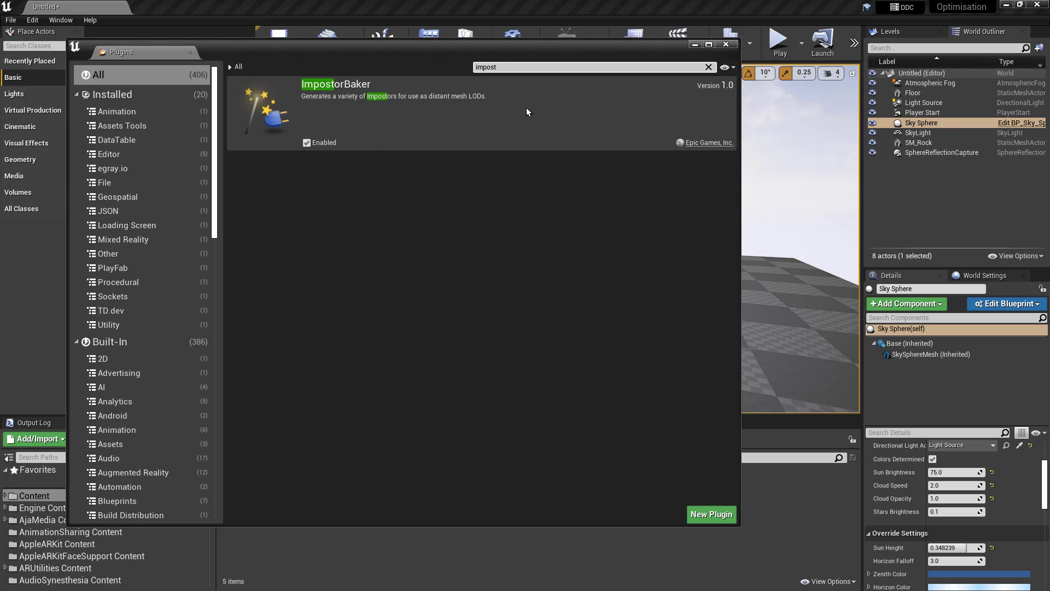
click(727, 44)
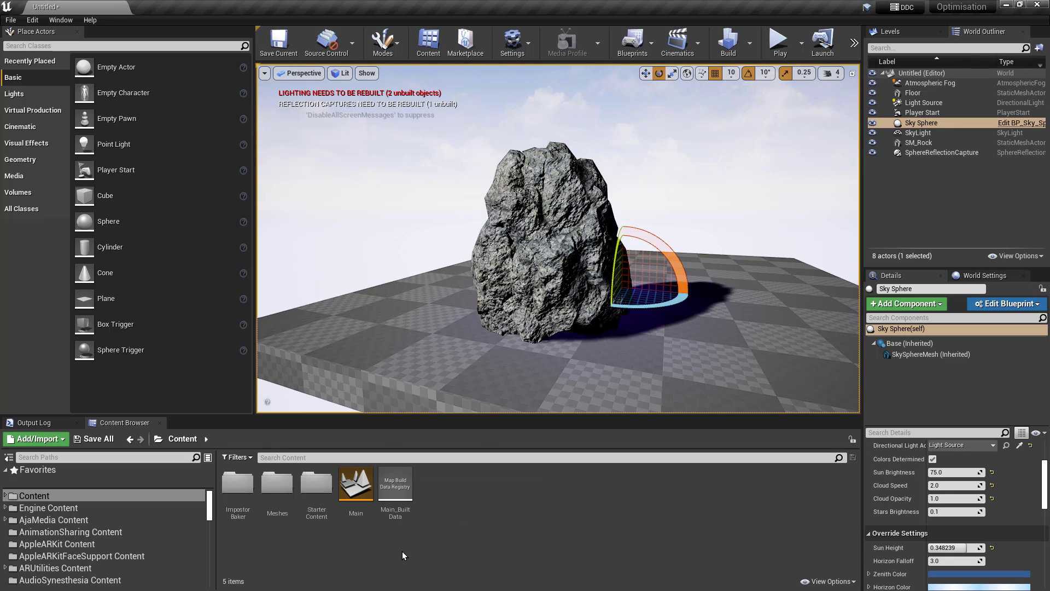
- Review the Content Browser's options for showing engine and plugin content, and toggle its folder tree off and on
click(851, 582)
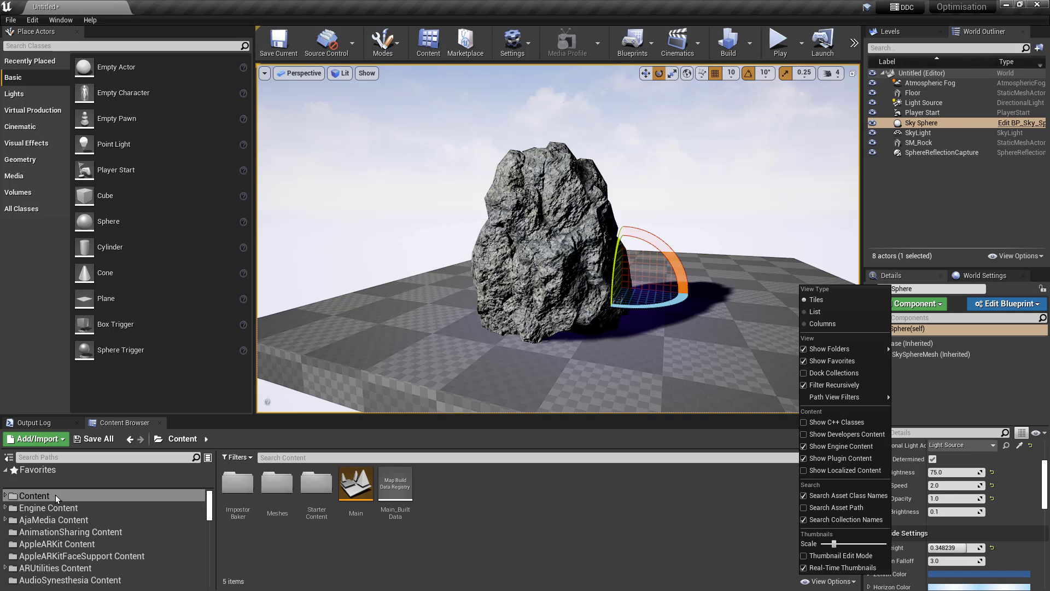
click(11, 458)
click(11, 459)
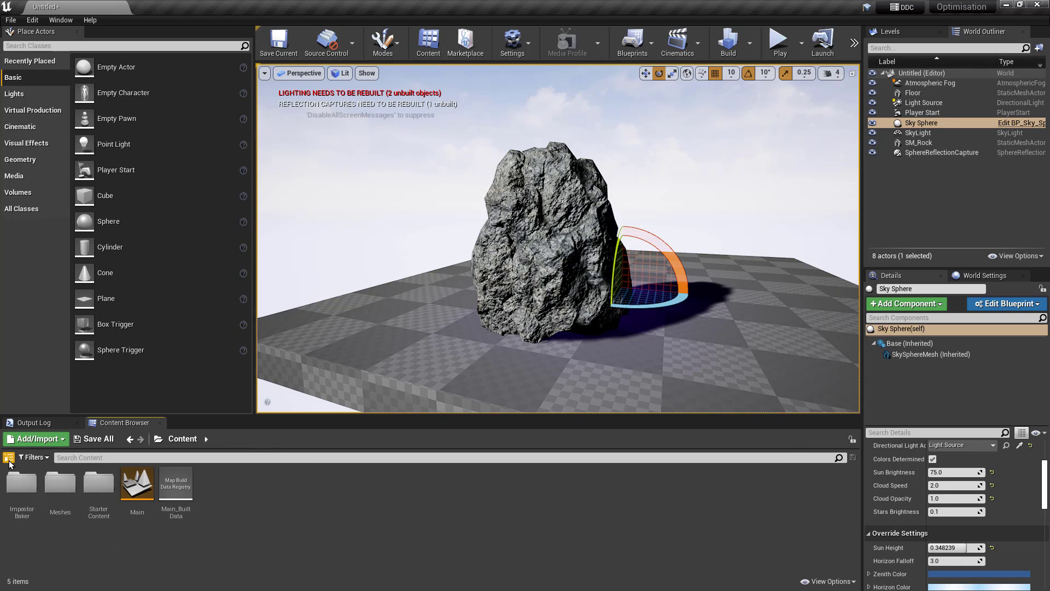
click(11, 459)
click(11, 459)
click(11, 459)
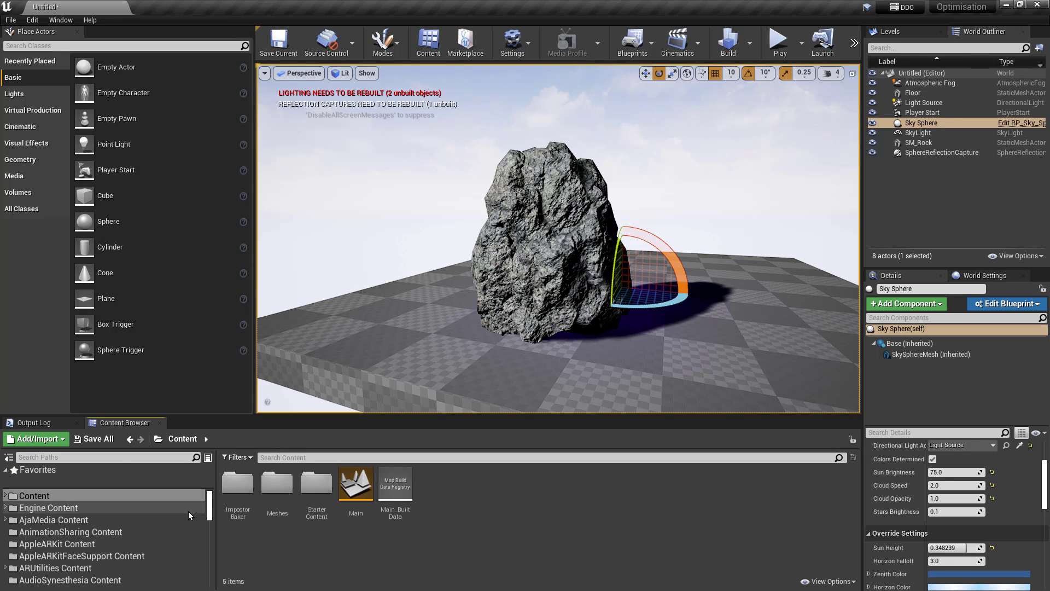
- Open the BP folder inside ImpostorBaker Content
scroll(186, 517, down, 10)
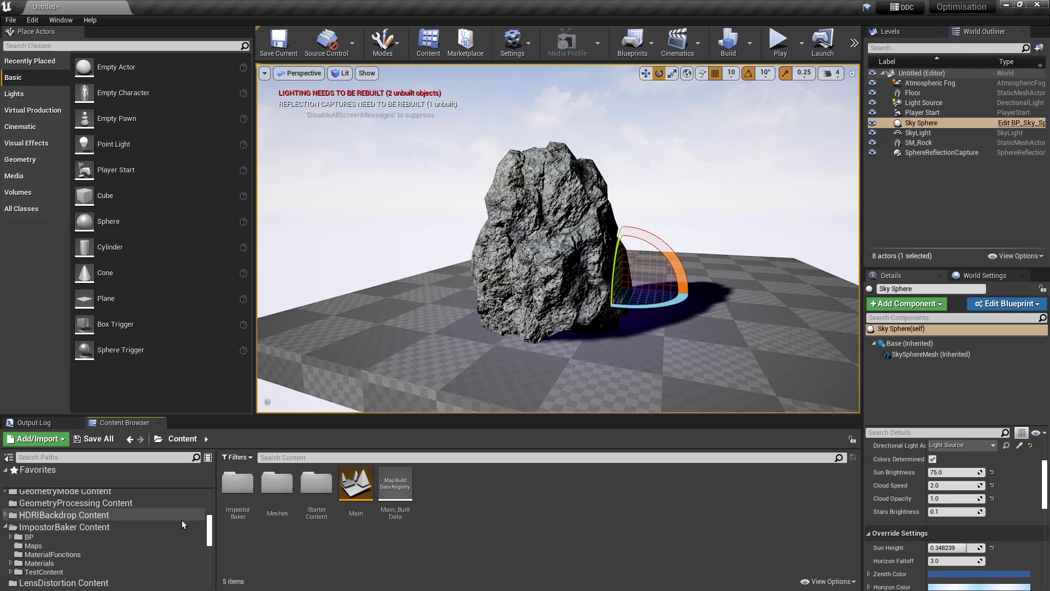
scroll(182, 521, down, 3)
scroll(182, 521, up, 2)
click(22, 512)
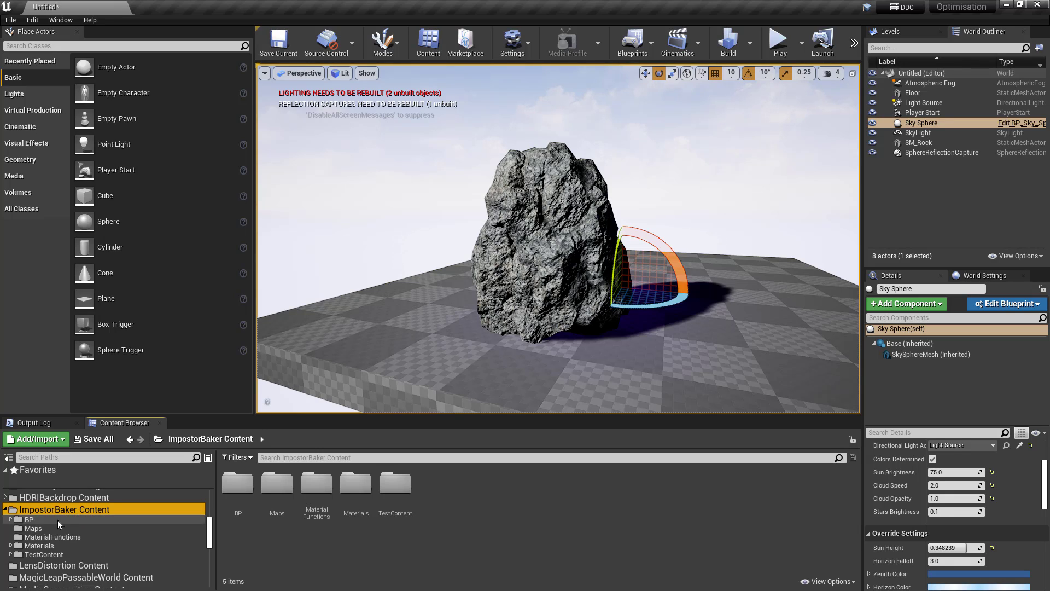
click(38, 520)
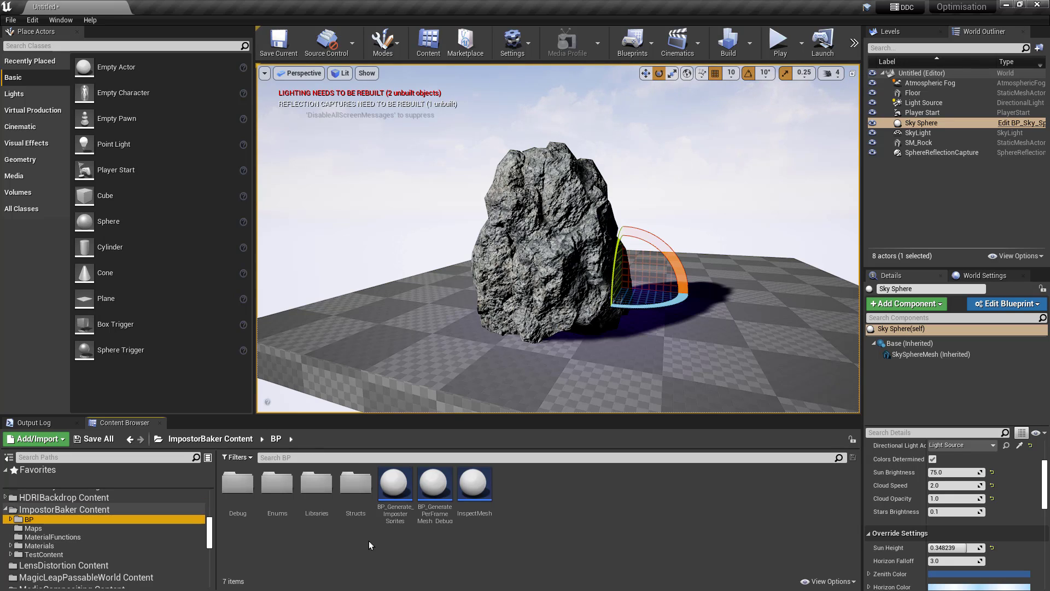
click(399, 563)
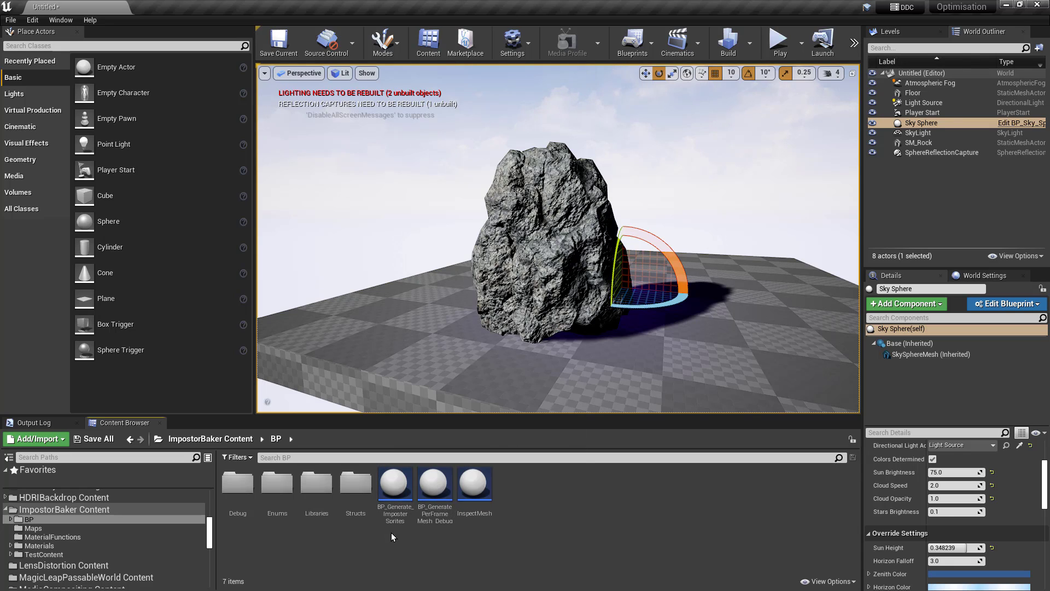
- Place the BP_Generate_ImposterSprites blueprint in the level near the rock
click(397, 512)
drag(396, 511, 487, 374)
right_drag(611, 340, 356, 385)
key(s)
key(w)
key(g)
key(d)
alt+drag(626, 174, 568, 177)
- Move the checkered Floor along its Y axis, out from under the Source Mesh platform
click(596, 312)
key(w)
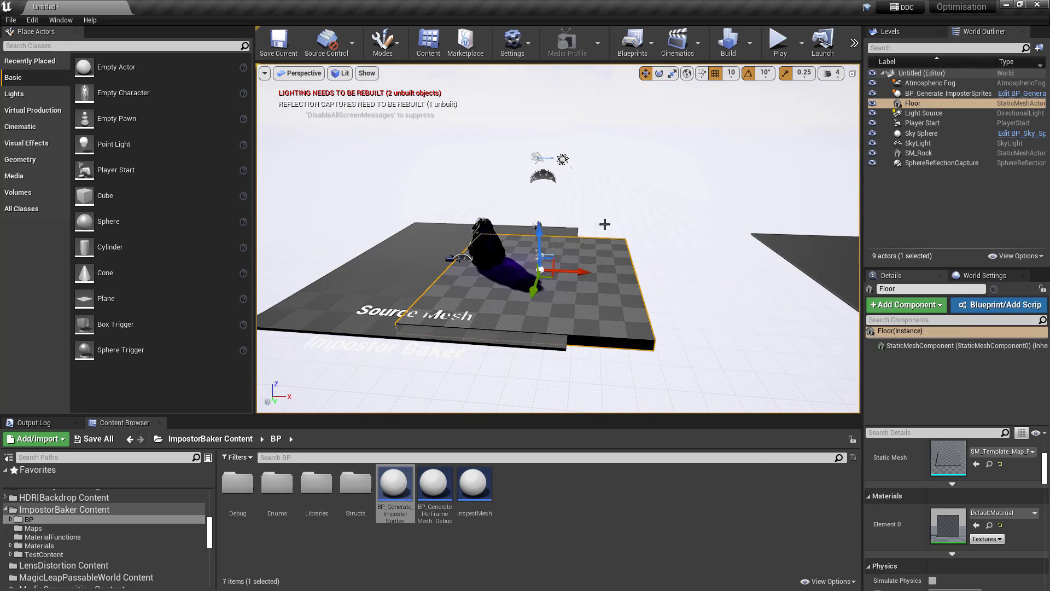
drag(535, 254, 523, 329)
key(a)
right_drag(574, 287, 551, 288)
alt+drag(580, 330, 626, 329)
- Rotate the directional Light Source so that it illuminates the front of the rock
key(s)
key(d)
right_drag(825, 171, 825, 171)
click(924, 113)
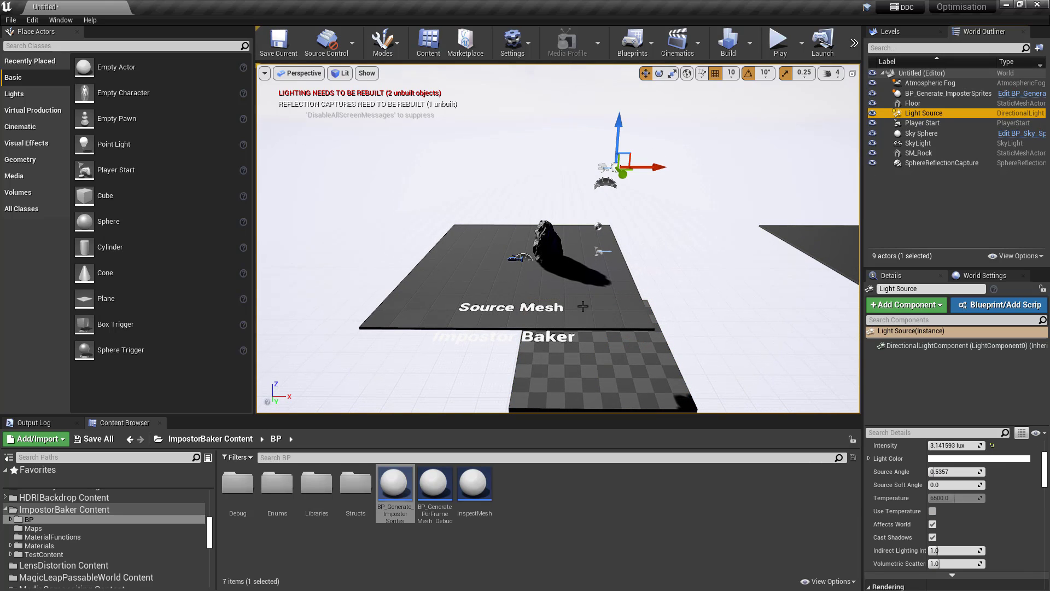
key(e)
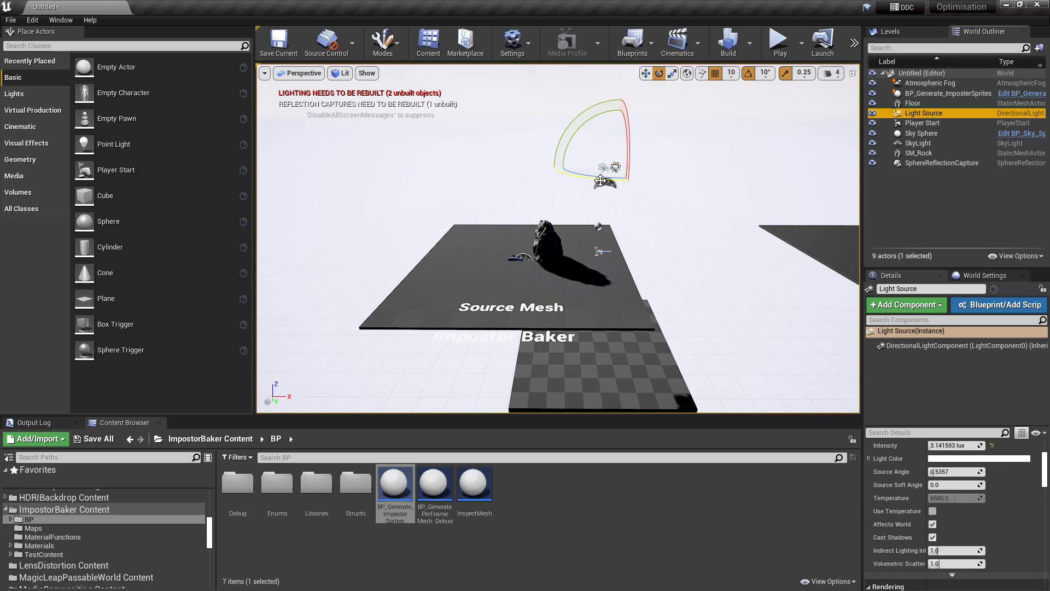
drag(596, 186, 645, 265)
- Move SM_Rock above the Source Mesh platform to a location of about X -470, Y -60, Z 180
right_drag(644, 265, 695, 247)
right_drag(503, 237, 461, 262)
click(509, 234)
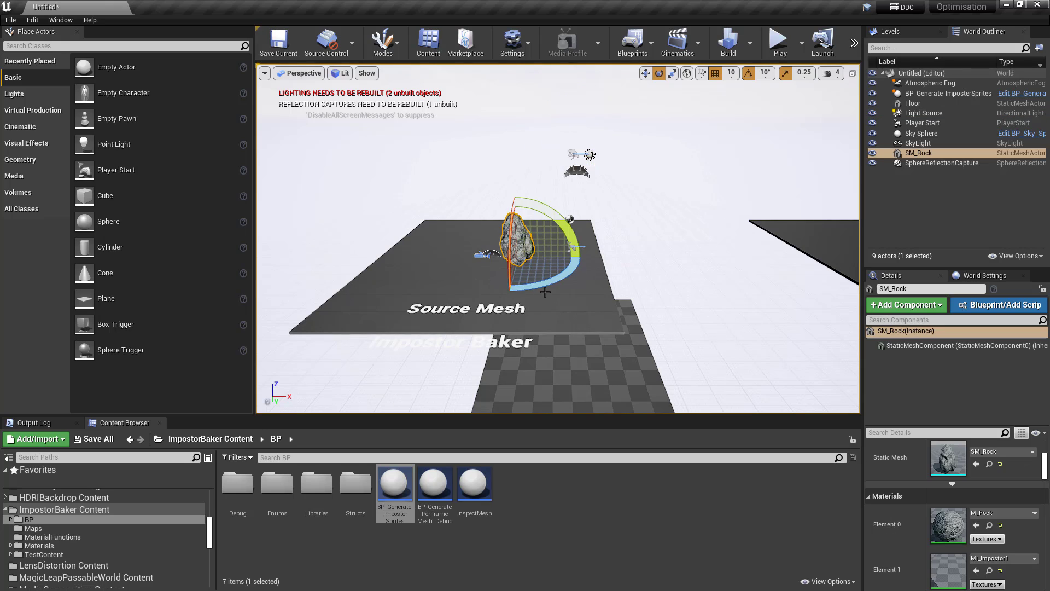
key(f)
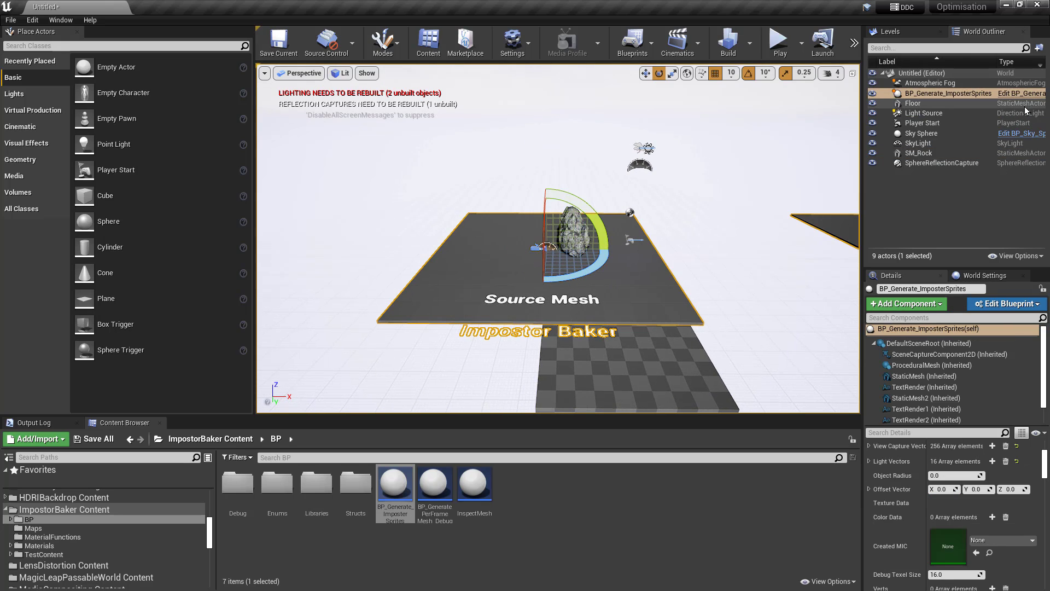
key(w)
mouse_move(688, 248)
right_down()
mouse_move(690, 262)
mouse_move(707, 243)
right_up()
click(583, 226)
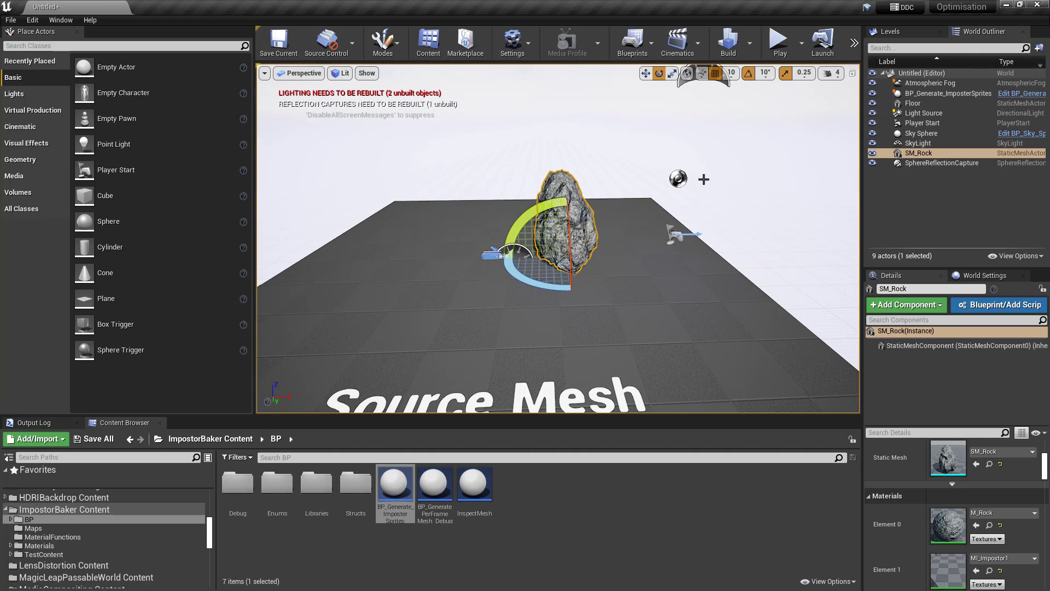
click(646, 73)
drag(618, 257, 564, 258)
drag(517, 222, 515, 188)
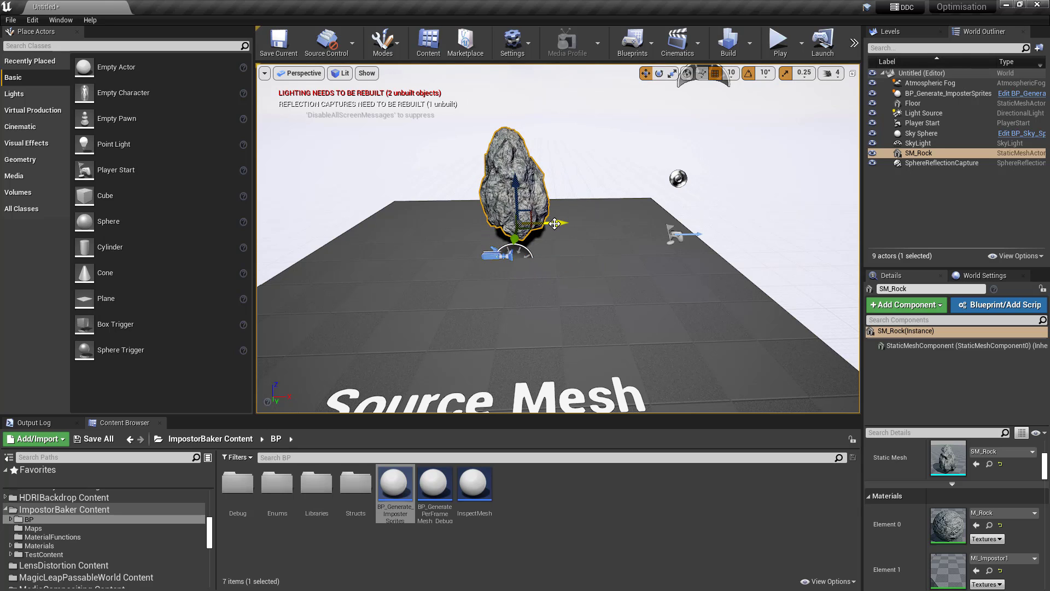
drag(554, 222, 542, 223)
mouse_move(503, 187)
mouse_down()
mouse_move(502, 135)
mouse_move(501, 168)
mouse_up()
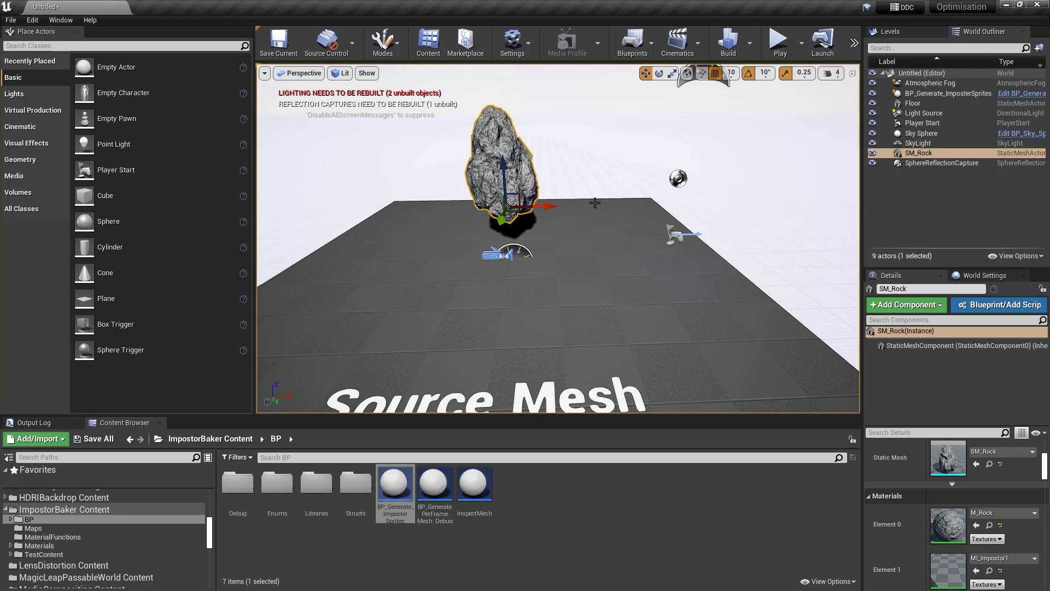
middle_drag(594, 202, 561, 203)
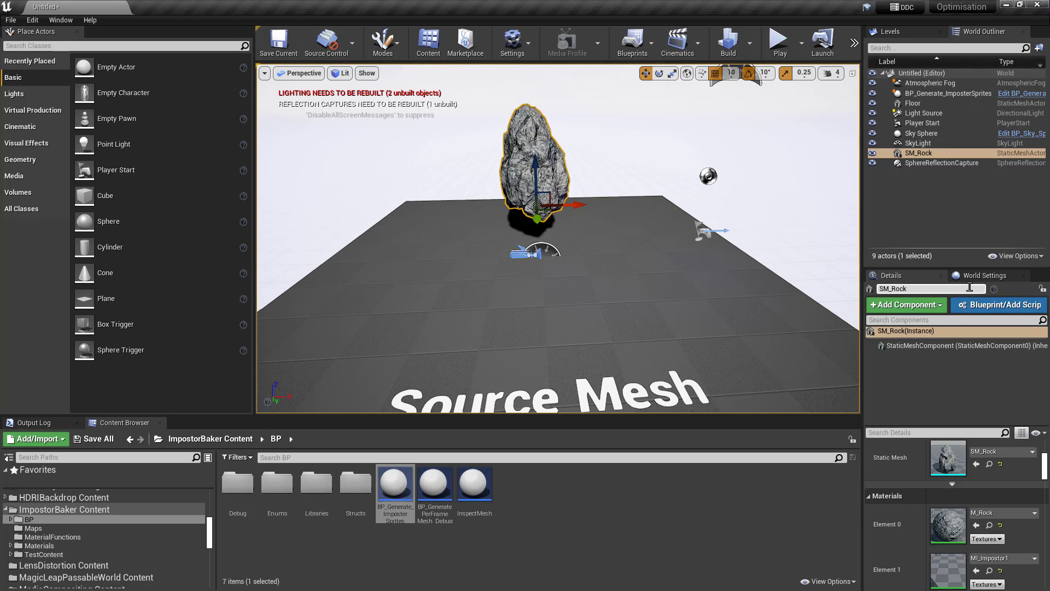
scroll(940, 461, up, 3)
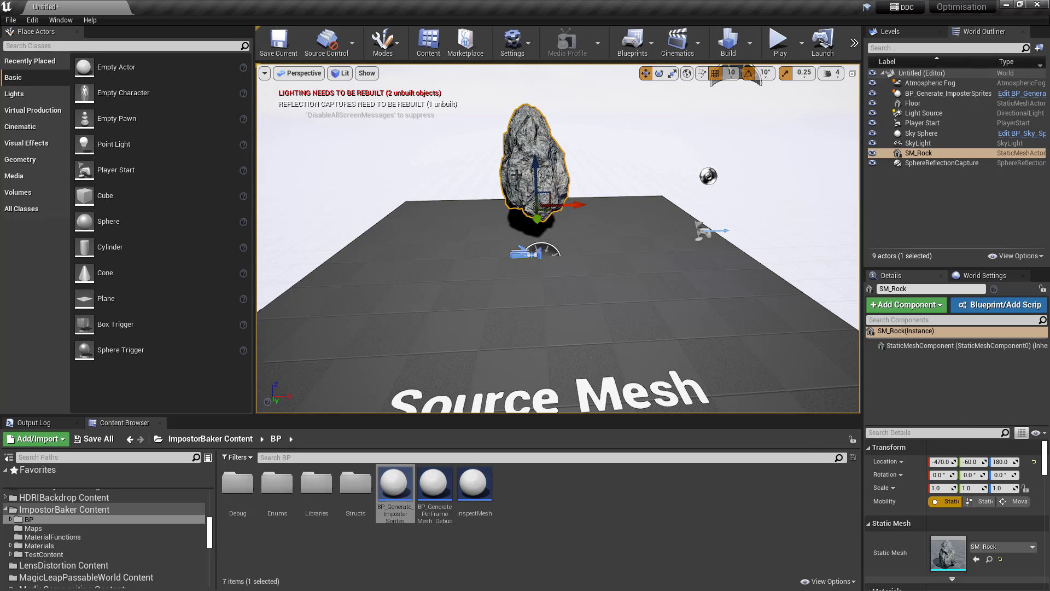
- Enable Draw Debug Sphere on the BP_Generate_ImposterSprites actor
click(550, 337)
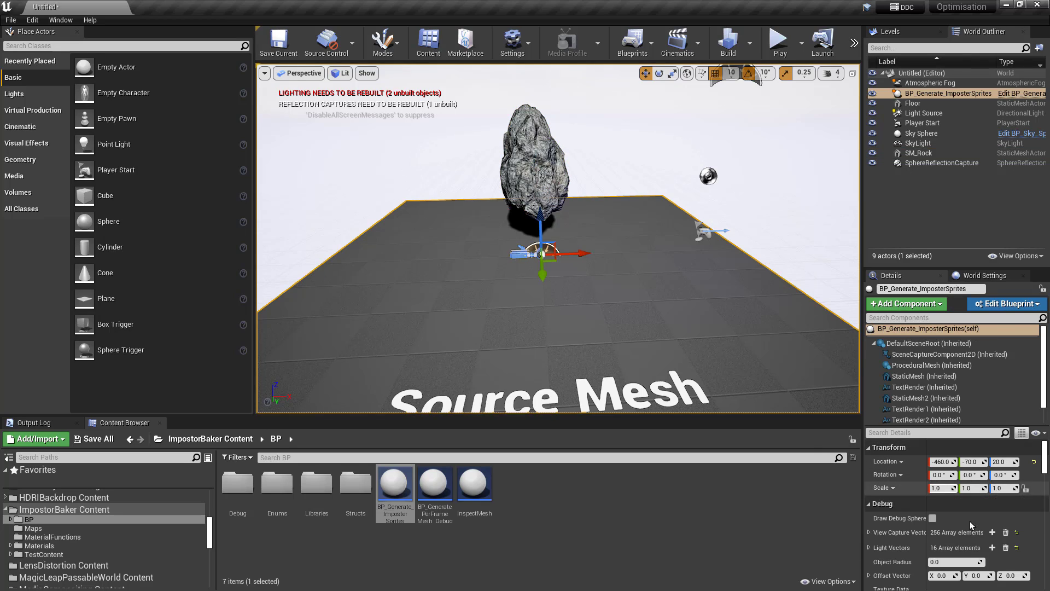
scroll(918, 540, down, 4)
scroll(913, 525, up, 2)
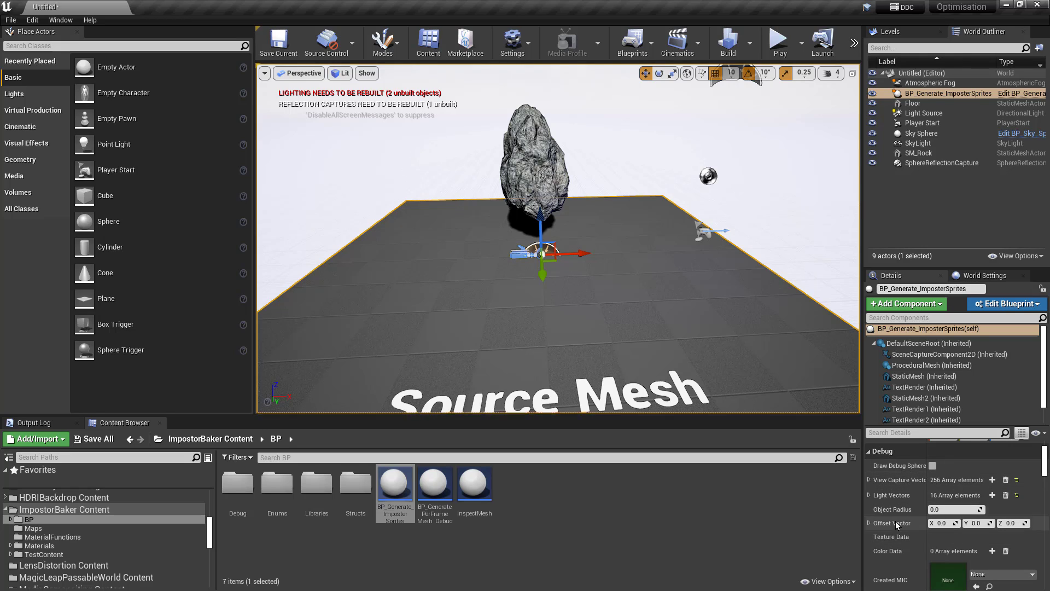
click(932, 466)
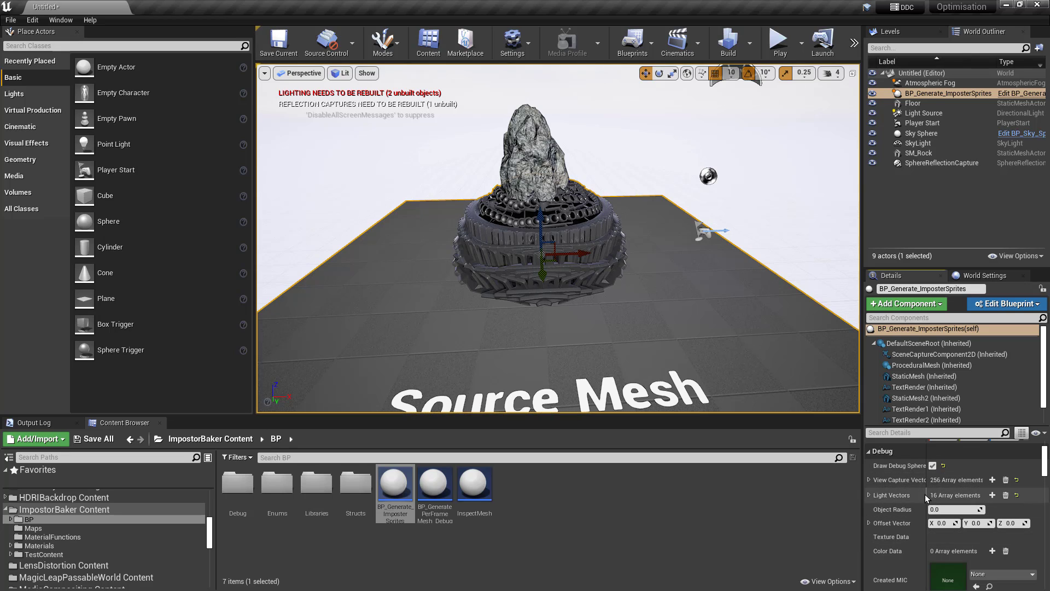
- Assign the SM_Rock actor in the level as the Static Mesh Actor of BP_Generate_ImposterSprites
scroll(923, 534, down, 5)
scroll(925, 518, down, 6)
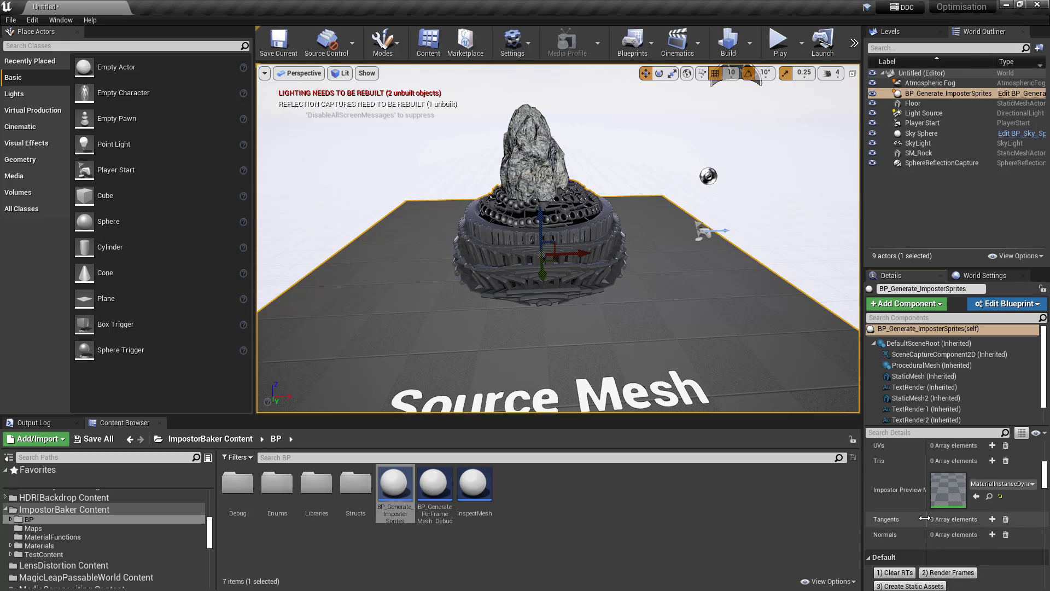
scroll(927, 524, down, 2)
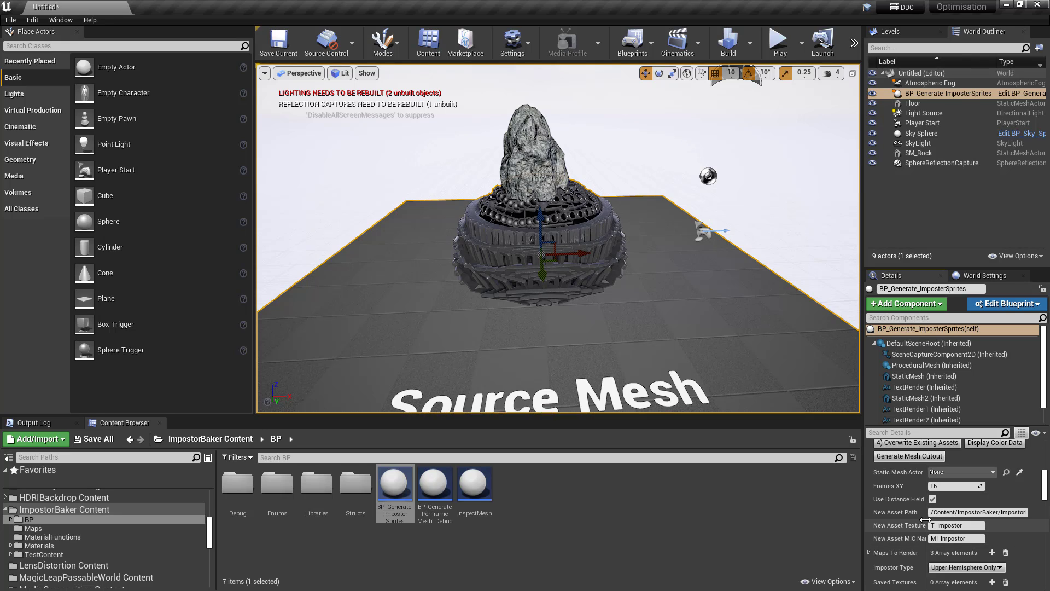
click(1019, 472)
click(541, 155)
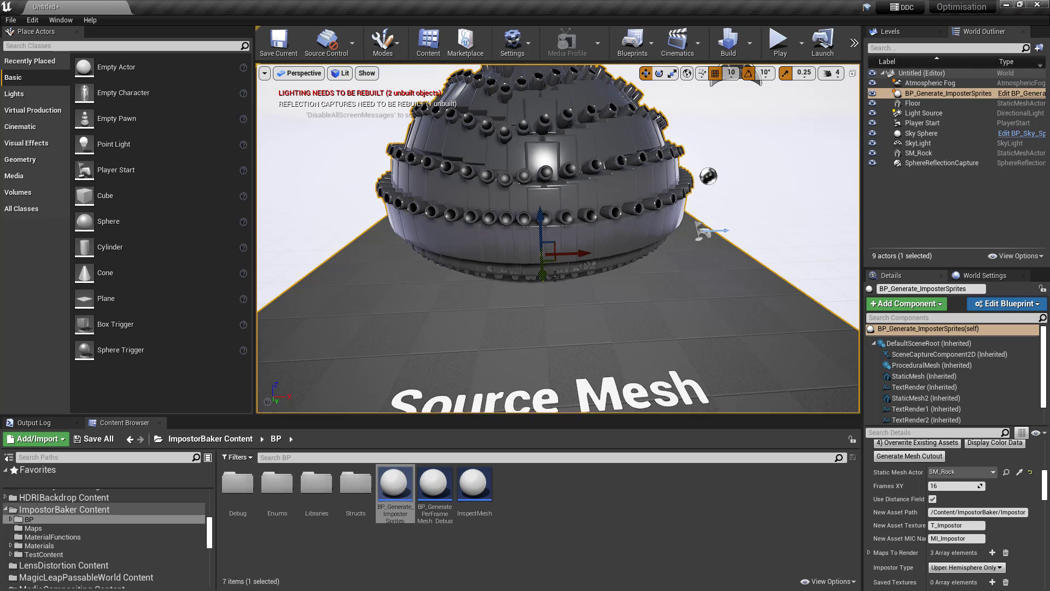
- Disable Draw Debug Sphere on the BP_Generate_ImposterSprites actor
right_drag(556, 270, 550, 208)
scroll(1014, 581, up, 10)
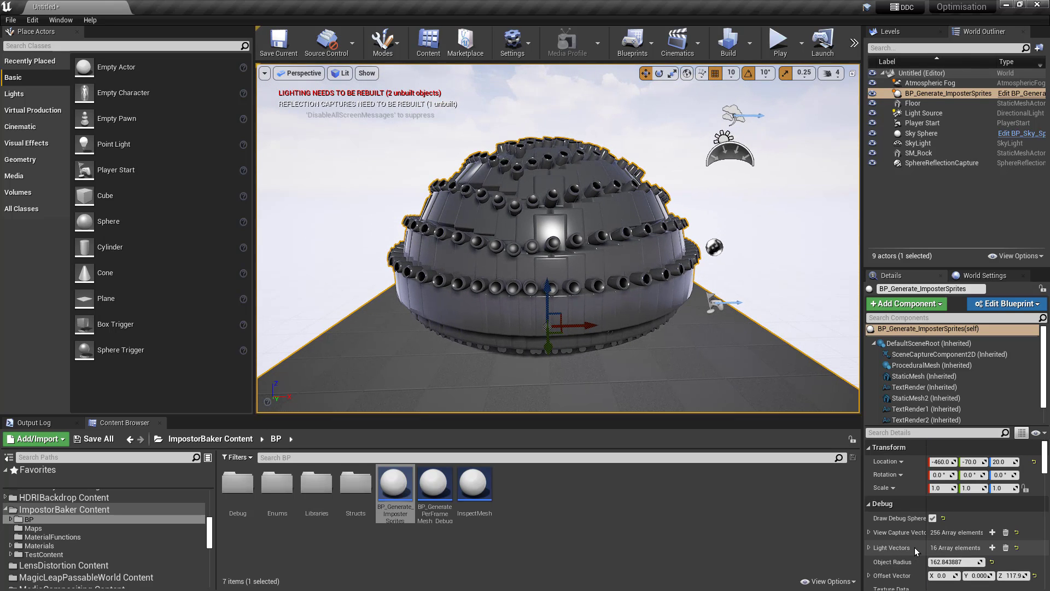
click(933, 518)
key(f)
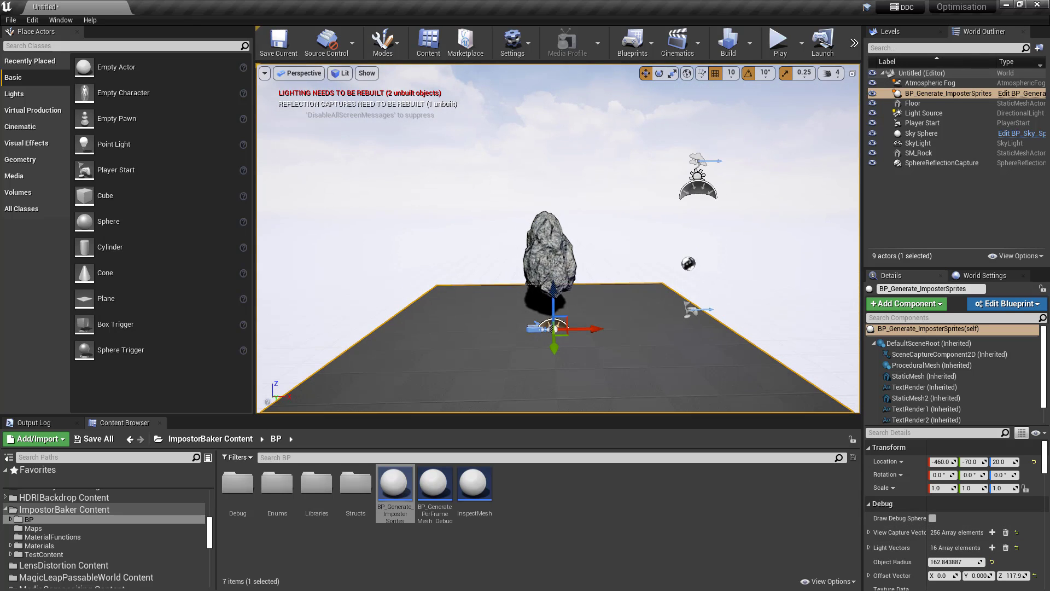
- Browse to the Content/ImpostorBaker/ImpostorLODs folder and open SM_Rock's M_Rock material in a maximised editor
key(w)
mouse_move(557, 239)
right_down()
mouse_move(549, 252)
mouse_move(558, 238)
right_up()
key(s)
key(s)
key(d)
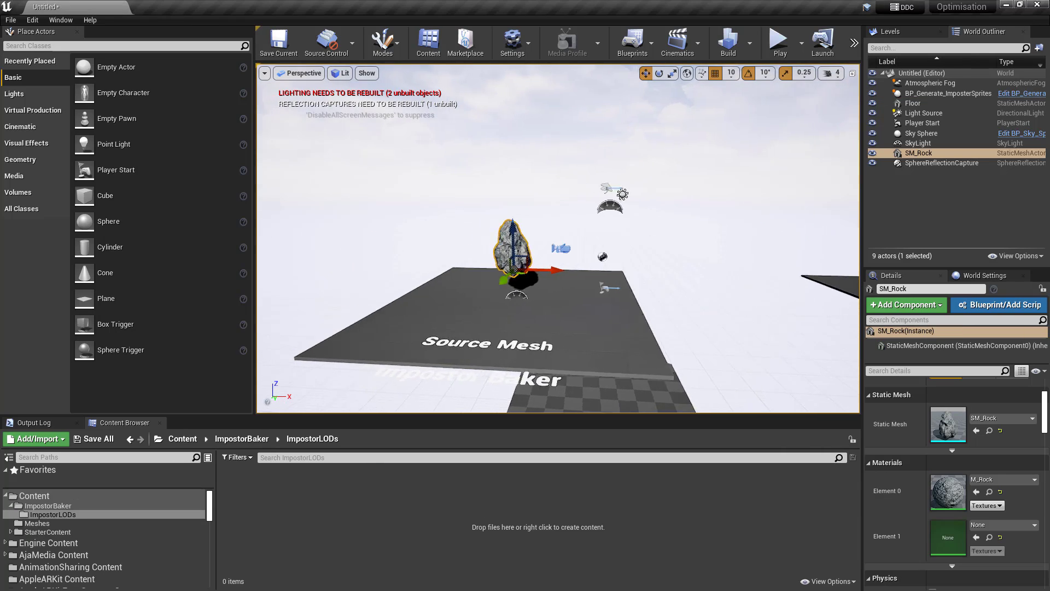
key(w)
right_drag(646, 280, 646, 280)
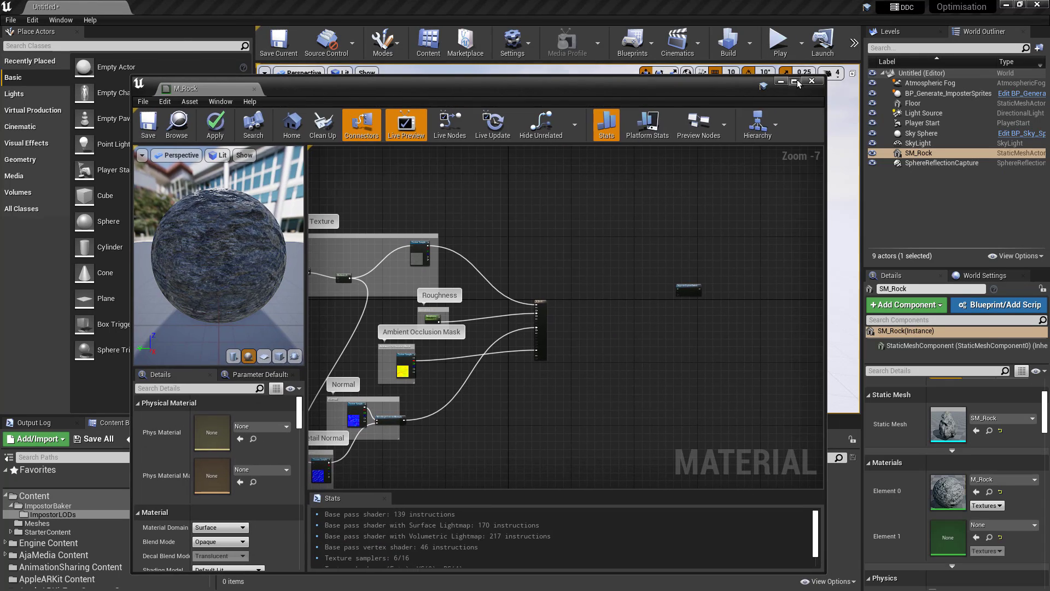
click(796, 82)
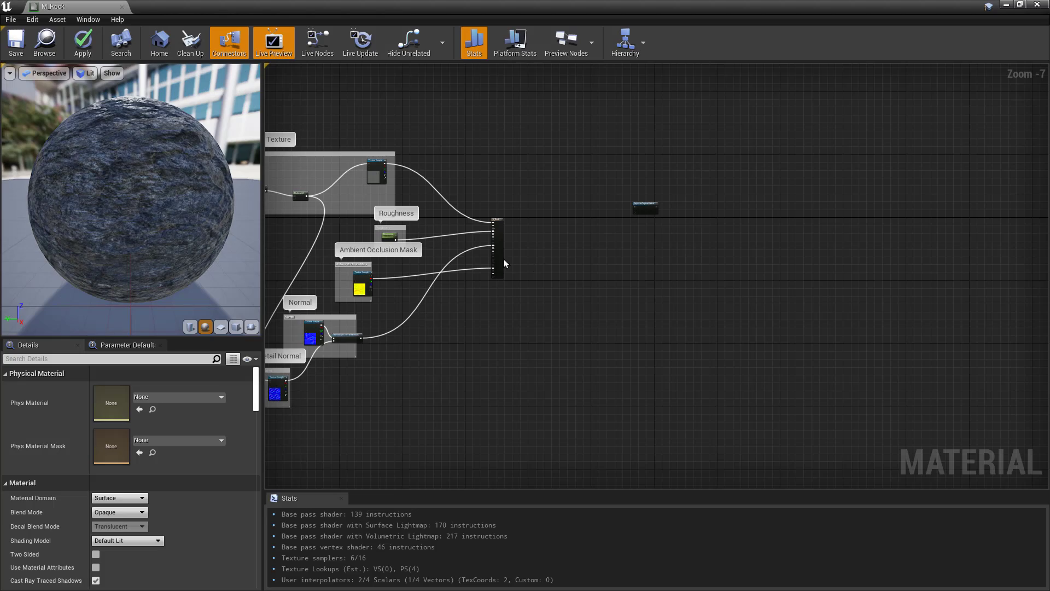
- Add an ImposterCaptureSwitch function node above the result node in the M_Rock material graph
right_drag(496, 260, 647, 281)
scroll(647, 281, up, 2)
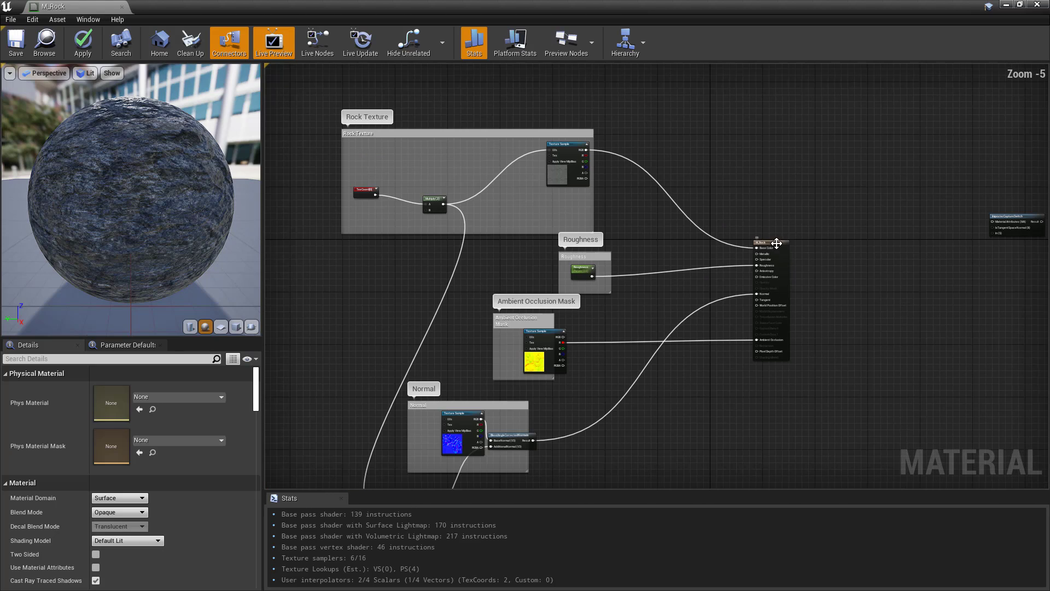
drag(778, 244, 701, 243)
scroll(651, 313, up, 2)
right_drag(651, 313, 716, 354)
scroll(810, 334, down, 3)
scroll(816, 345, up, 2)
right_click(773, 174)
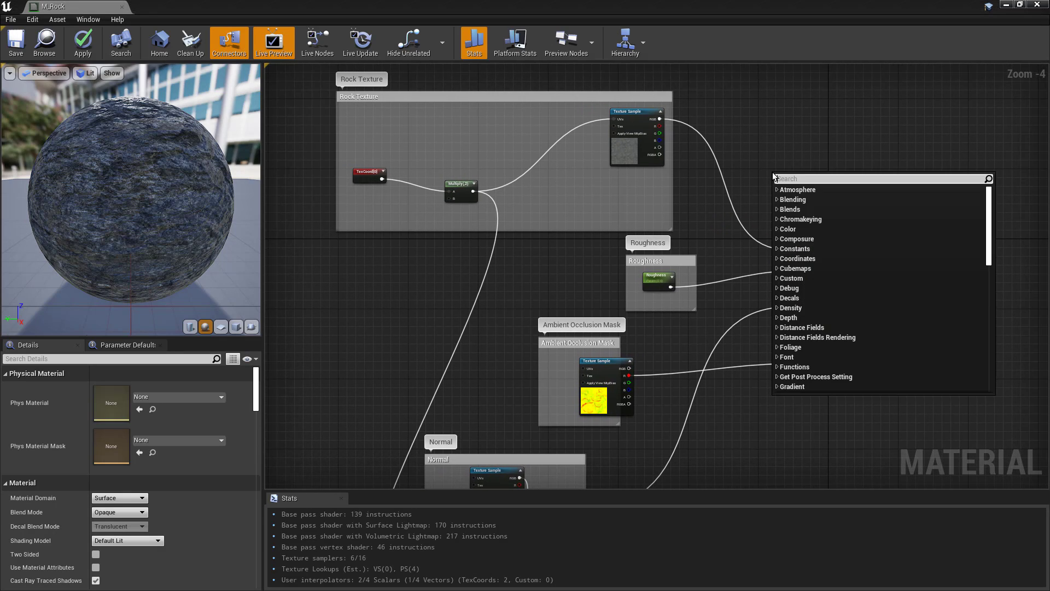
text(imposter)
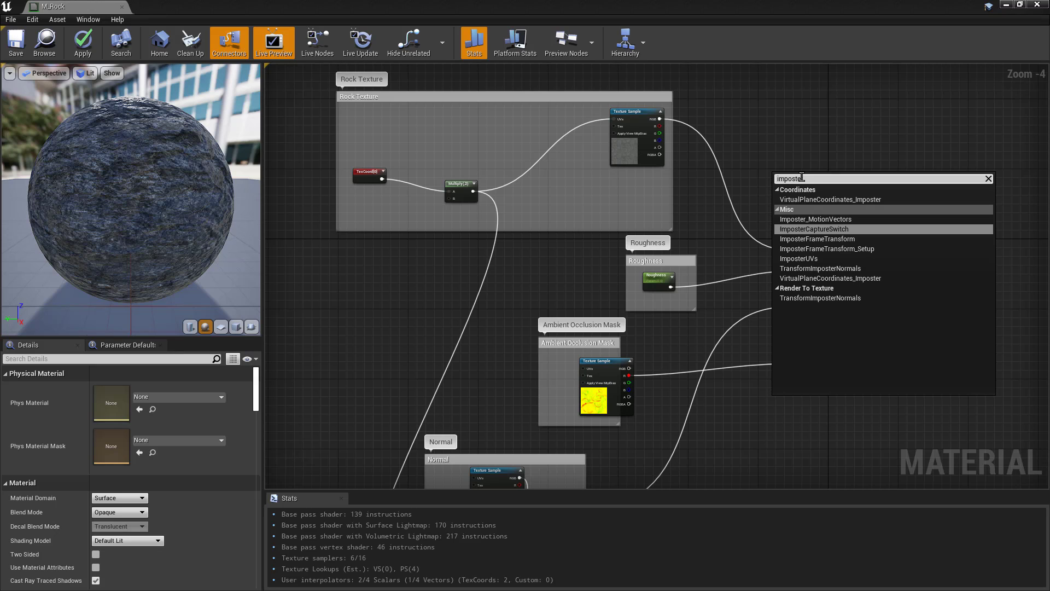
click(821, 229)
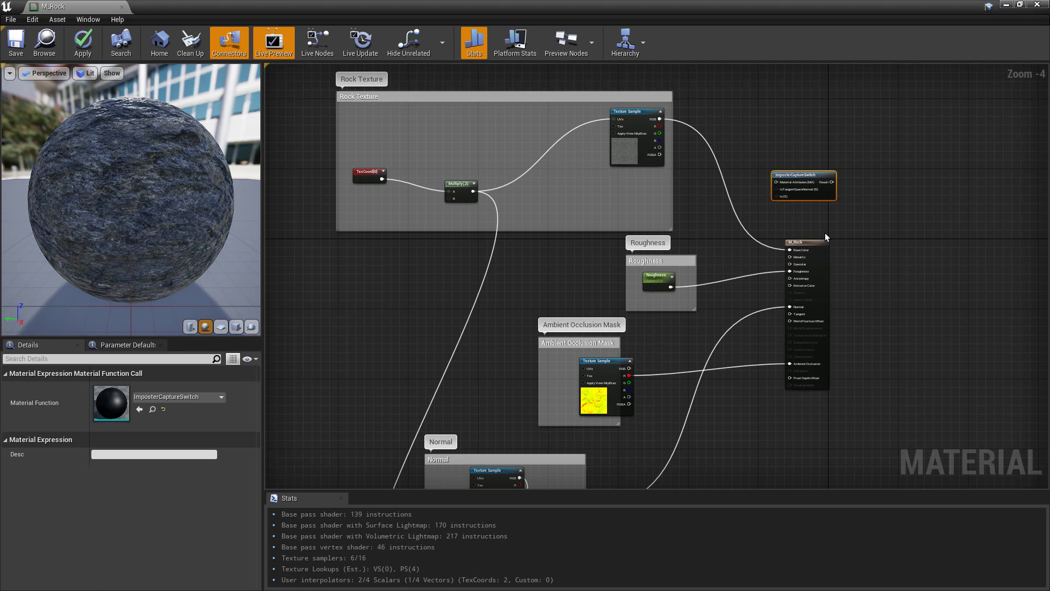
- Shift the M_Rock result node aside and place ImposterCaptureSwitch just in front of it
drag(813, 239, 934, 251)
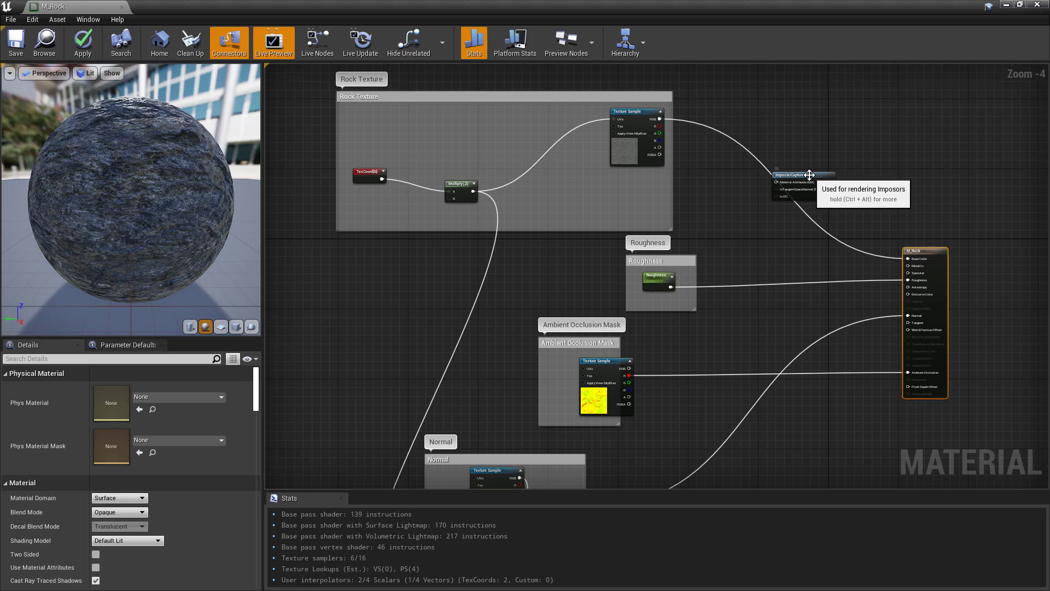
drag(828, 177, 821, 257)
scroll(814, 271, up, 3)
right_drag(813, 267, 753, 255)
drag(925, 182, 940, 182)
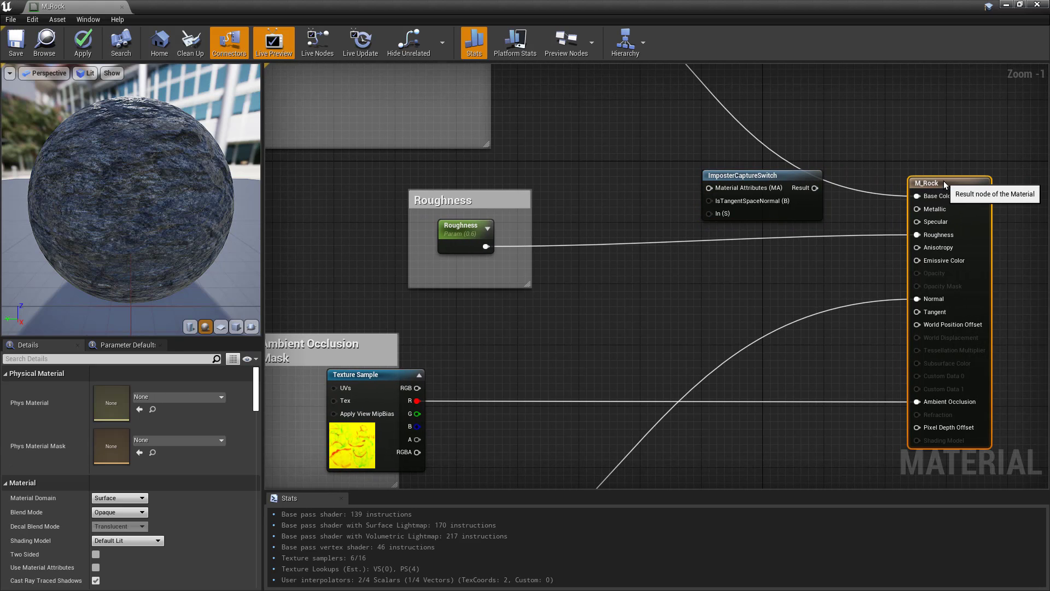
drag(779, 175, 803, 176)
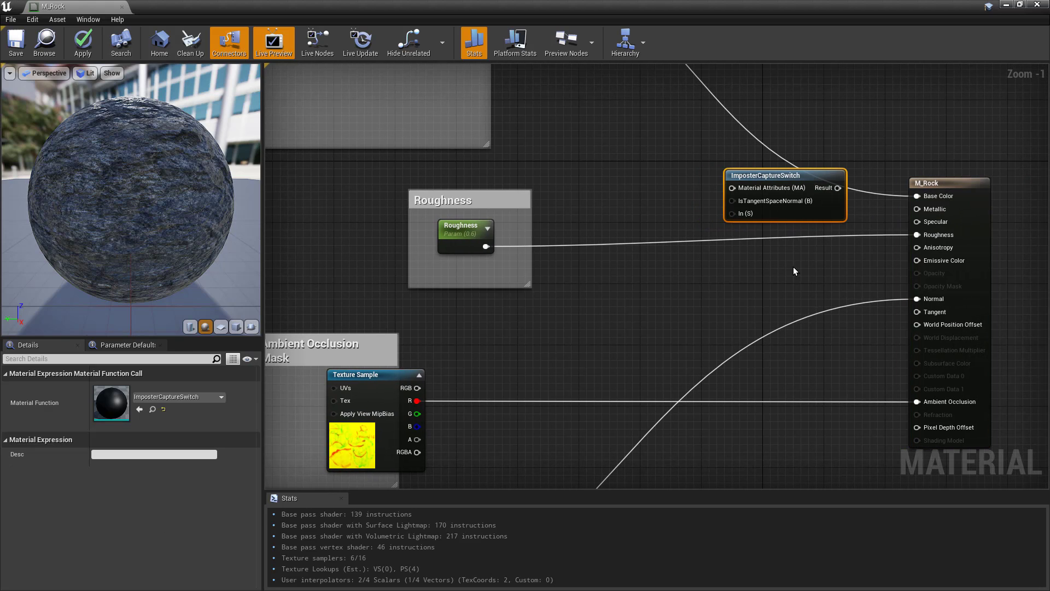
- Add a MakeMaterialAttributes node and connect its output to the Material Attributes input of ImposterCaptureSwitch
right_drag(796, 271, 826, 242)
right_click(710, 255)
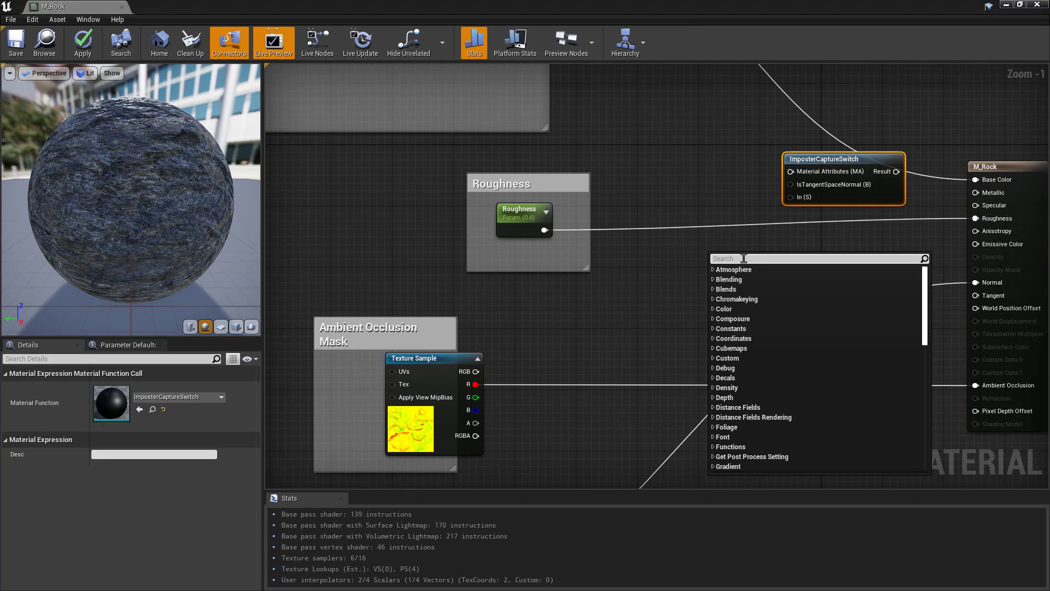
text(make)
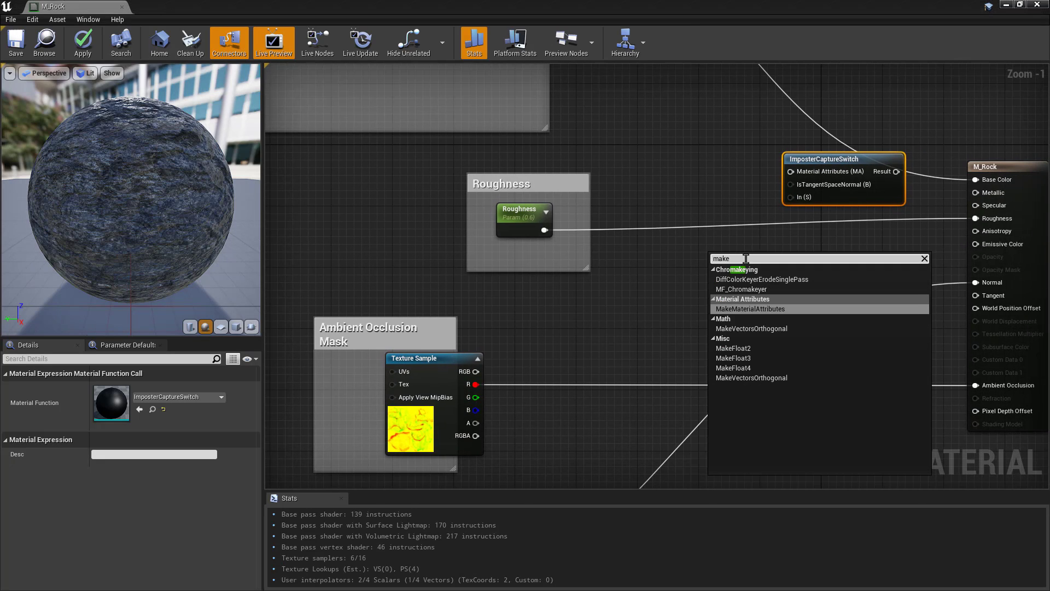
click(768, 309)
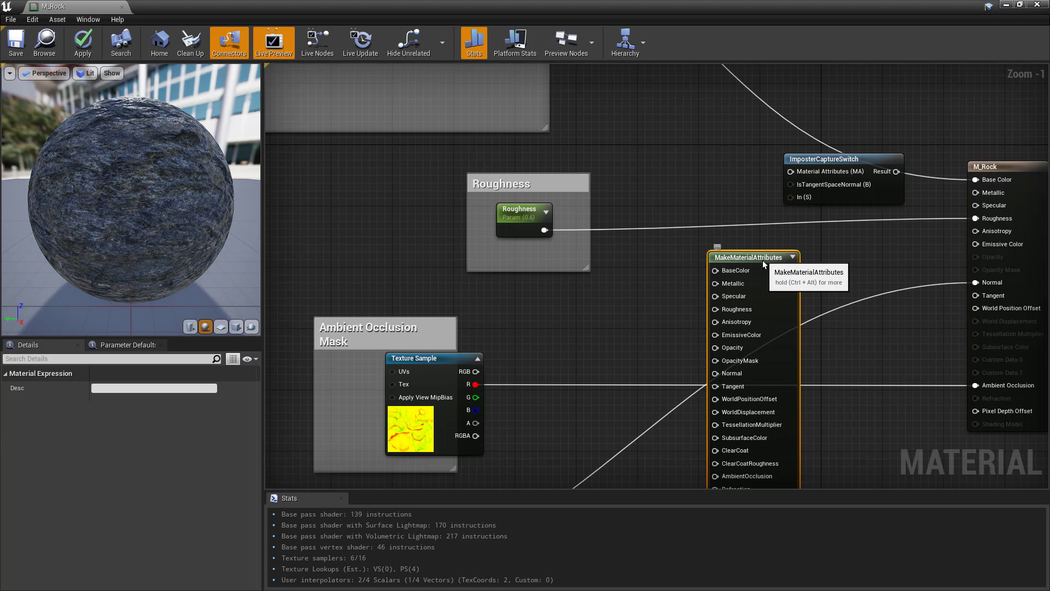
drag(764, 260, 779, 255)
right_drag(933, 276, 915, 289)
drag(786, 277, 771, 184)
drag(754, 266, 814, 241)
right_drag(737, 287, 746, 253)
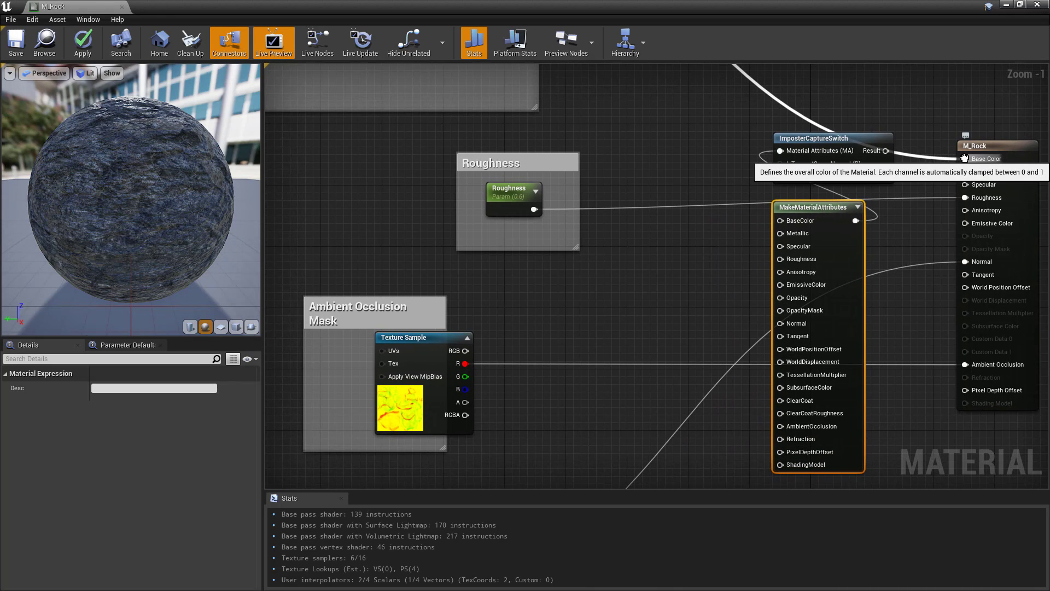
- Move the Base Color, Roughness, Normal and Ambient Occlusion links from M_Rock onto the matching MakeMaterialAttributes inputs and space out the nodes
ctrl+drag(964, 159, 781, 221)
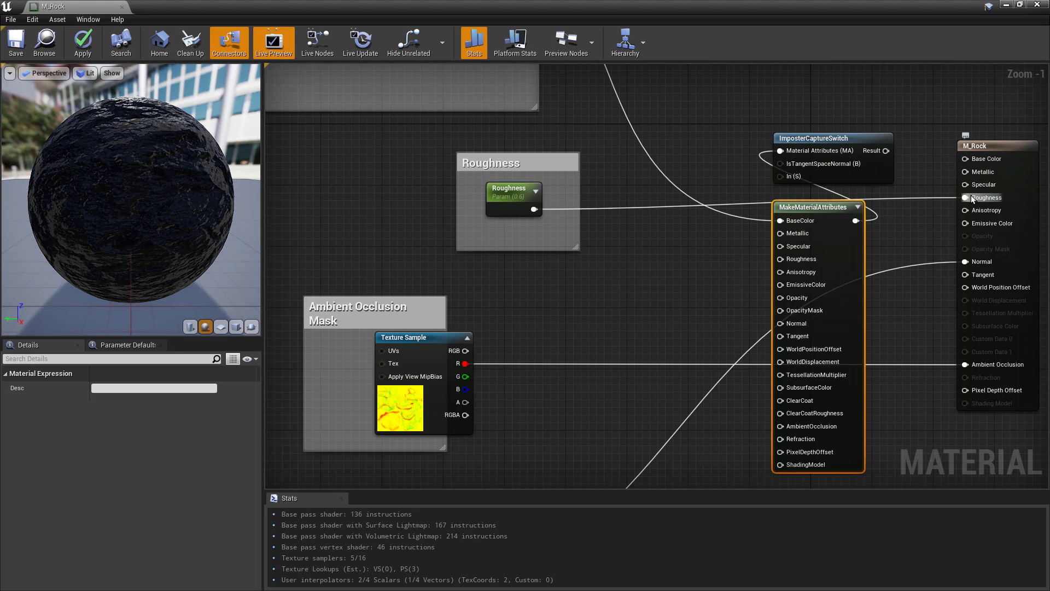
ctrl+drag(966, 197, 781, 258)
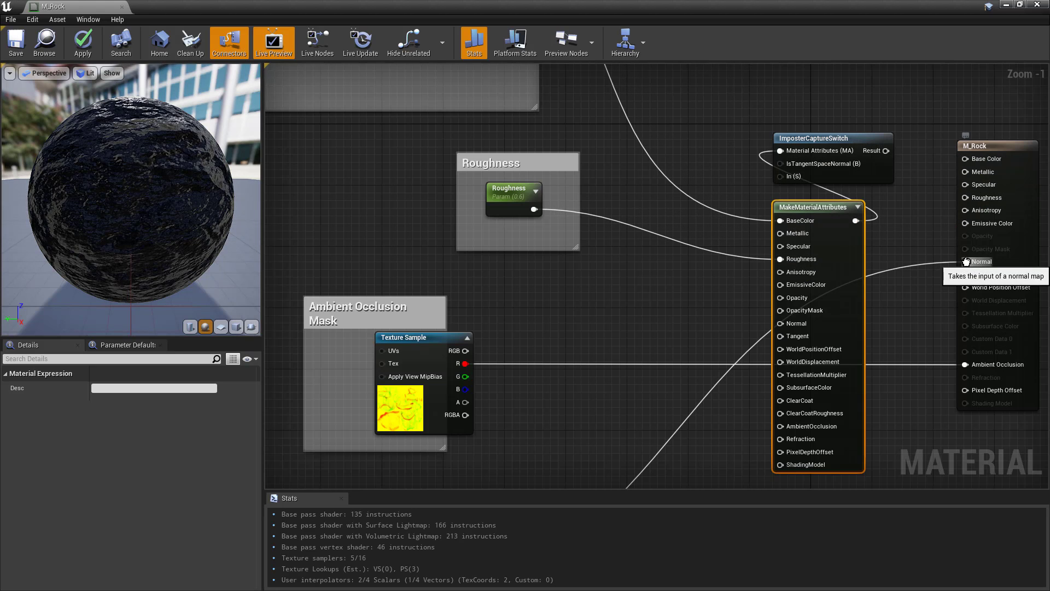
ctrl+drag(965, 262, 780, 324)
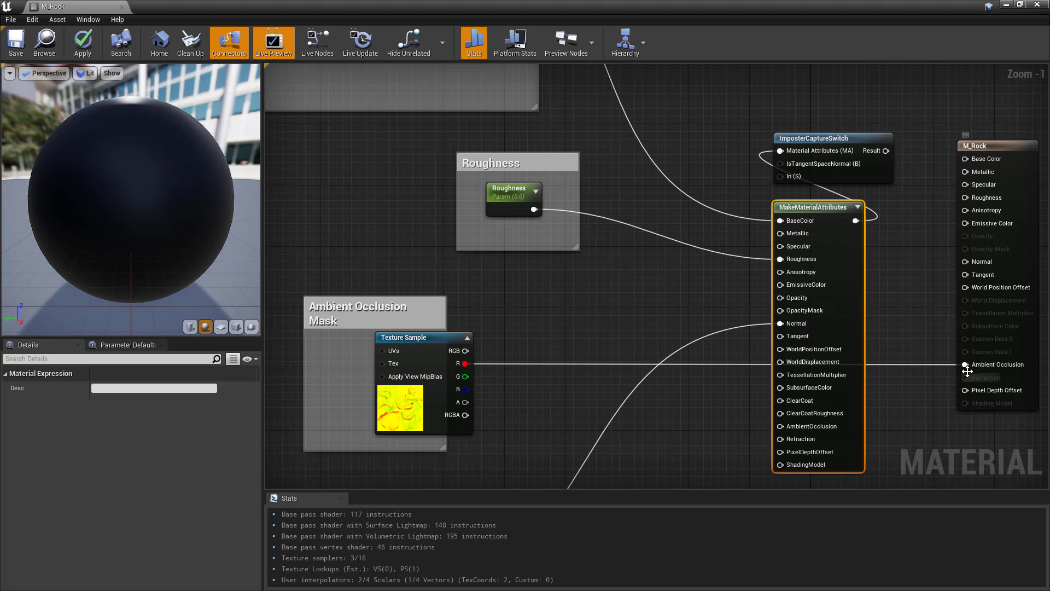
ctrl+drag(965, 365, 802, 426)
drag(818, 207, 772, 207)
drag(844, 134, 851, 126)
right_drag(907, 188, 799, 205)
- Enable Use Material Attributes on the M_Rock result node and connect the ImposterCaptureSwitch Result to its Material Attributes input
drag(900, 143, 927, 152)
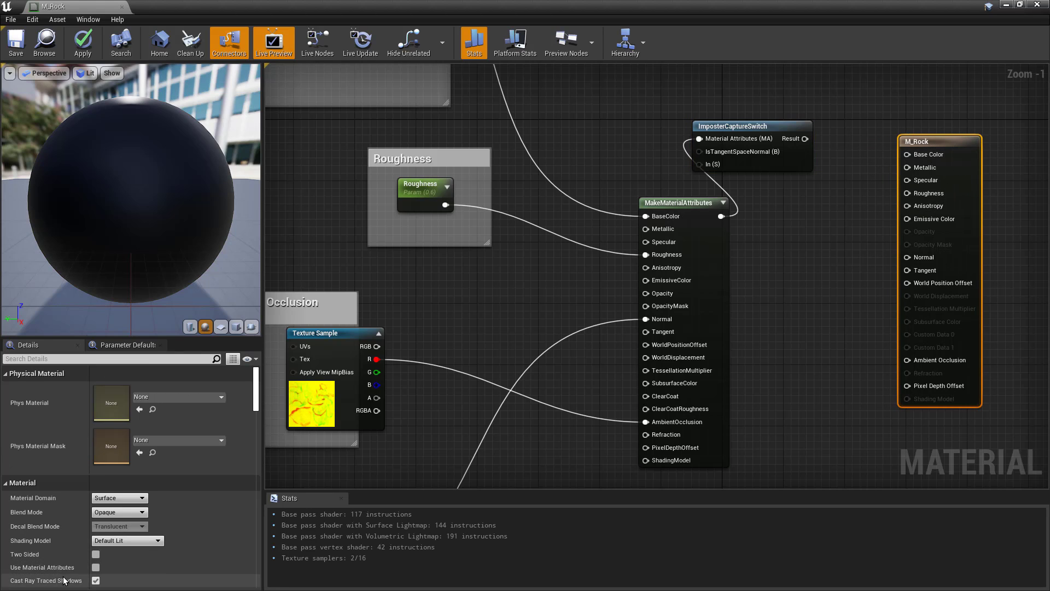
click(96, 567)
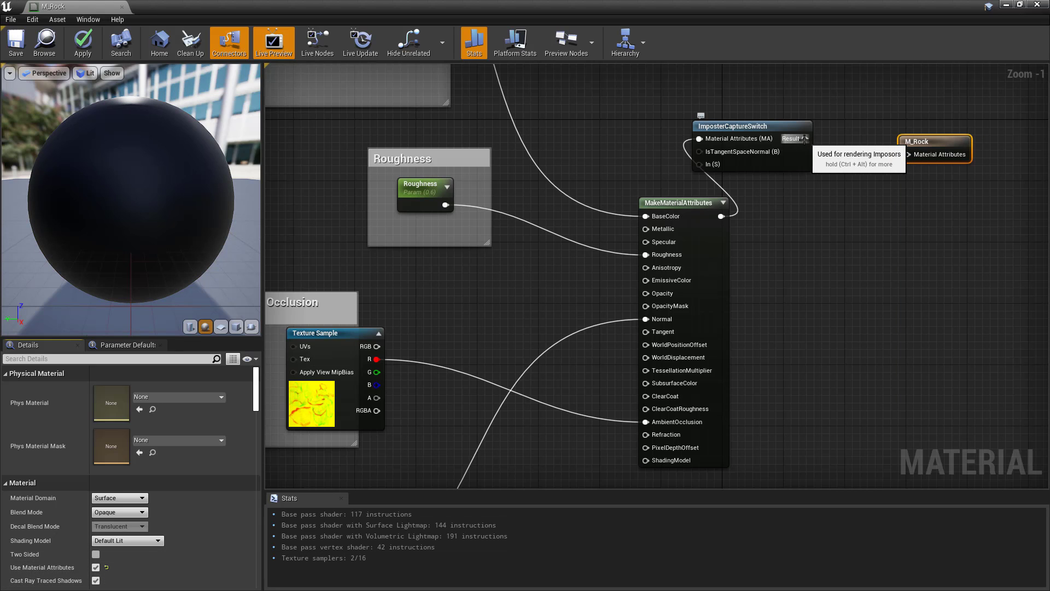
drag(805, 138, 877, 203)
drag(920, 144, 917, 196)
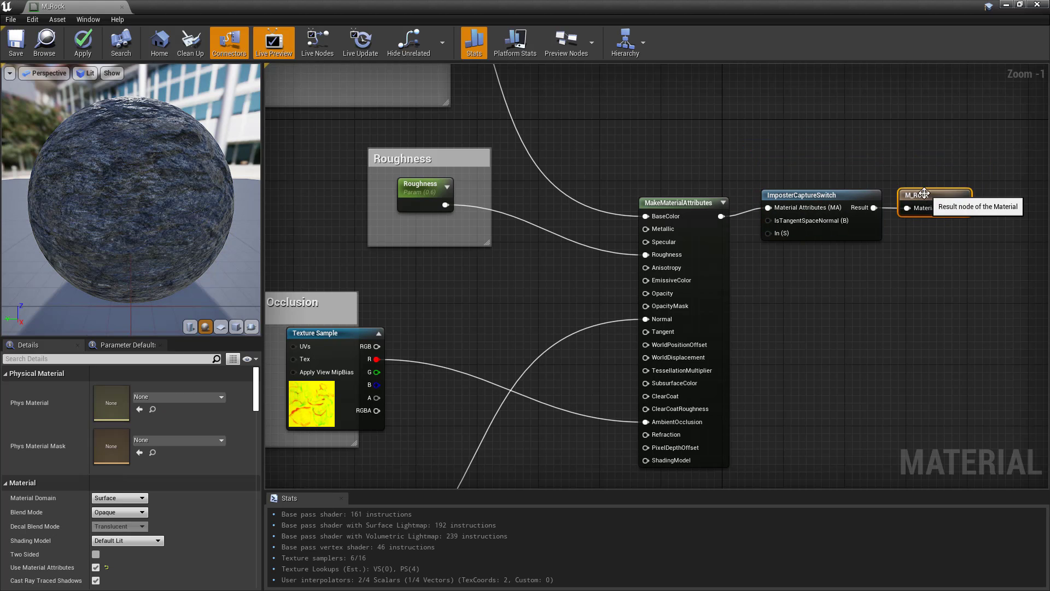
- Align MakeMaterialAttributes with the ImposterCaptureSwitch and M_Rock nodes and apply the material changes
right_drag(796, 277, 854, 272)
drag(757, 198, 773, 190)
right_drag(861, 295, 790, 295)
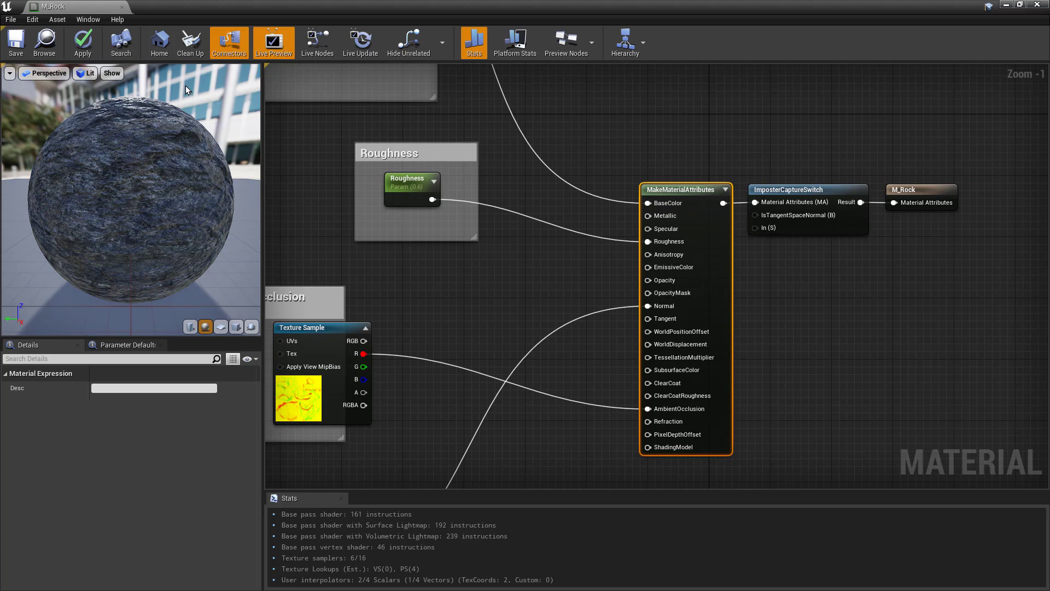
click(84, 50)
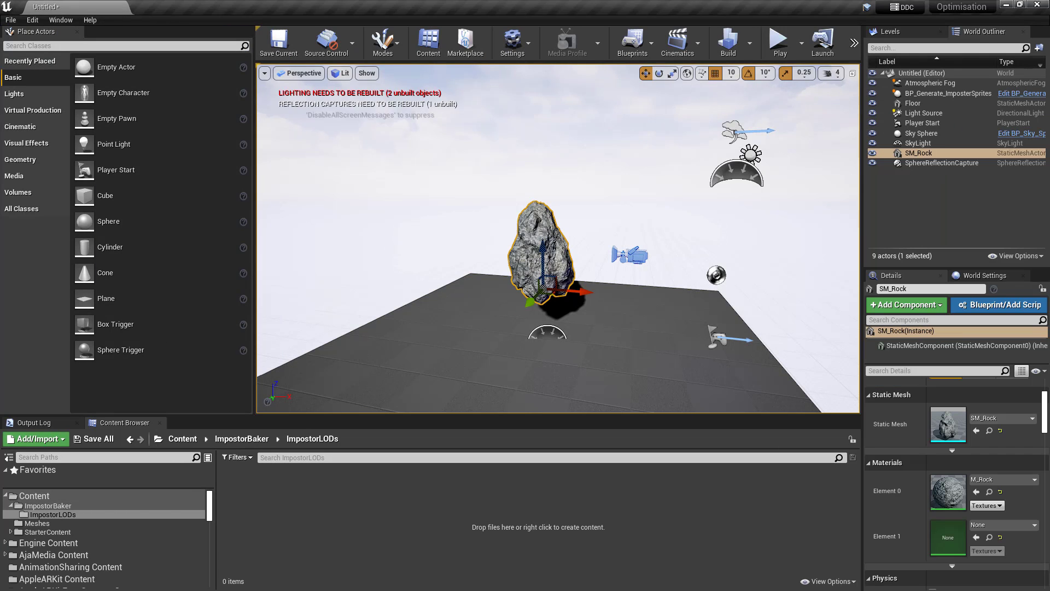
- Render the impostor frames from the BP_Generate_ImposterSprites actor and create its static assets
right_drag(596, 258, 567, 296)
key(s)
click(583, 298)
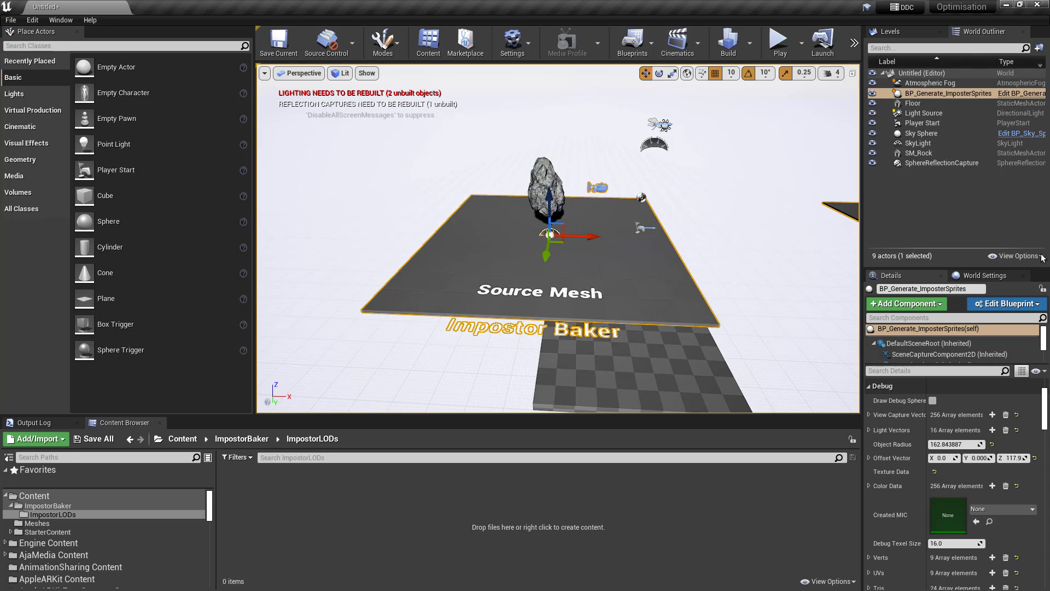
scroll(947, 474, down, 7)
scroll(946, 474, down, 1)
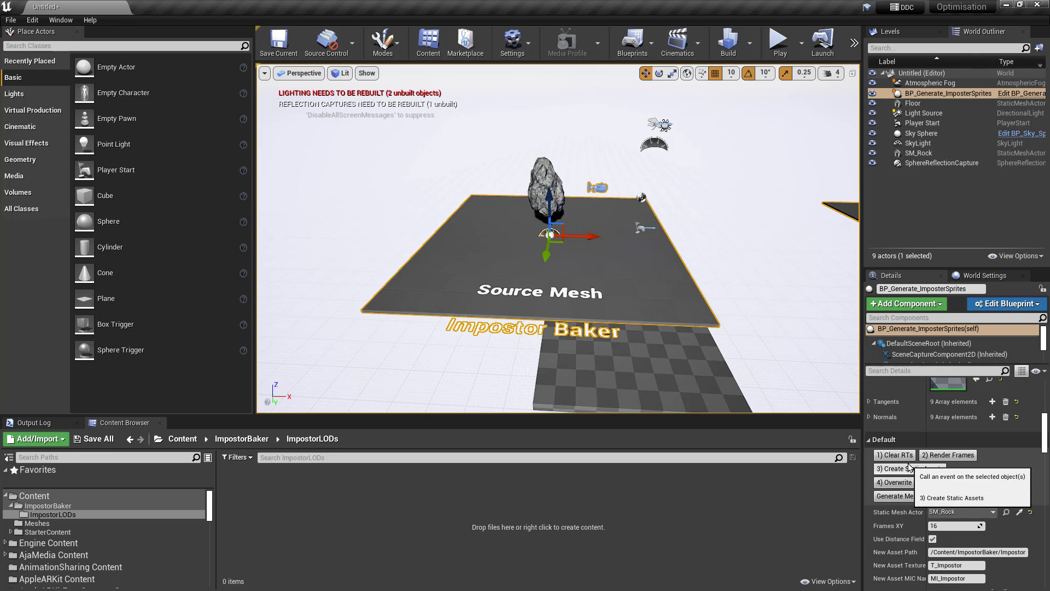
click(952, 457)
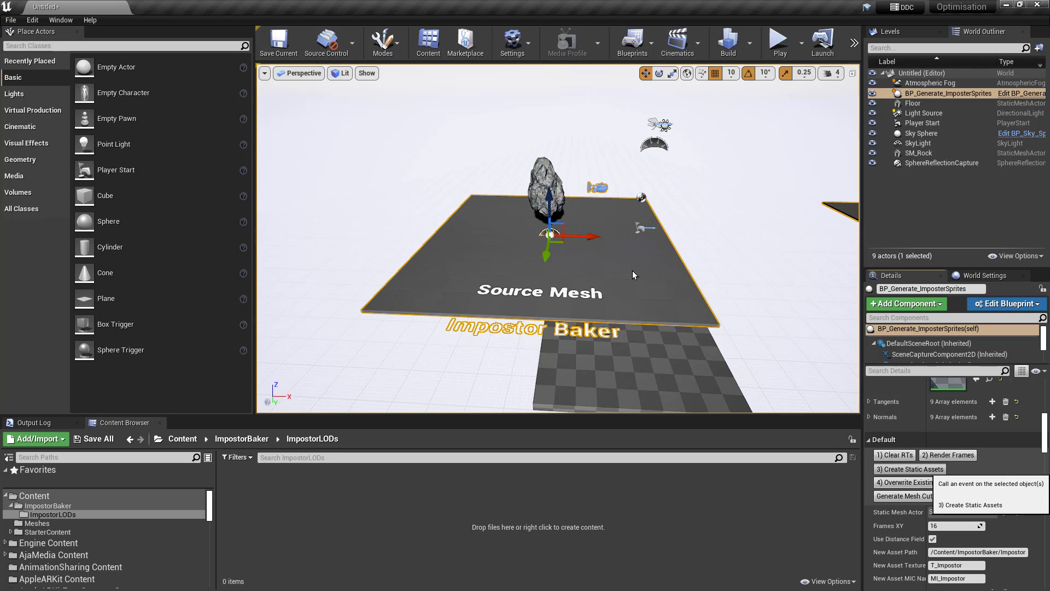
- Examine the baked impostor on its platform alongside the source rock from several distances and angles
right_drag(667, 261, 881, 211)
key(w)
key(s)
key(a)
key(d)
key(a)
key(s)
key(s)
mouse_move(496, 118)
right_down()
mouse_move(517, 118)
mouse_move(496, 119)
right_up()
key(s)
key(w)
- Check the scene in Brush Wireframe view mode and return the viewport to Lit
click(340, 73)
click(352, 122)
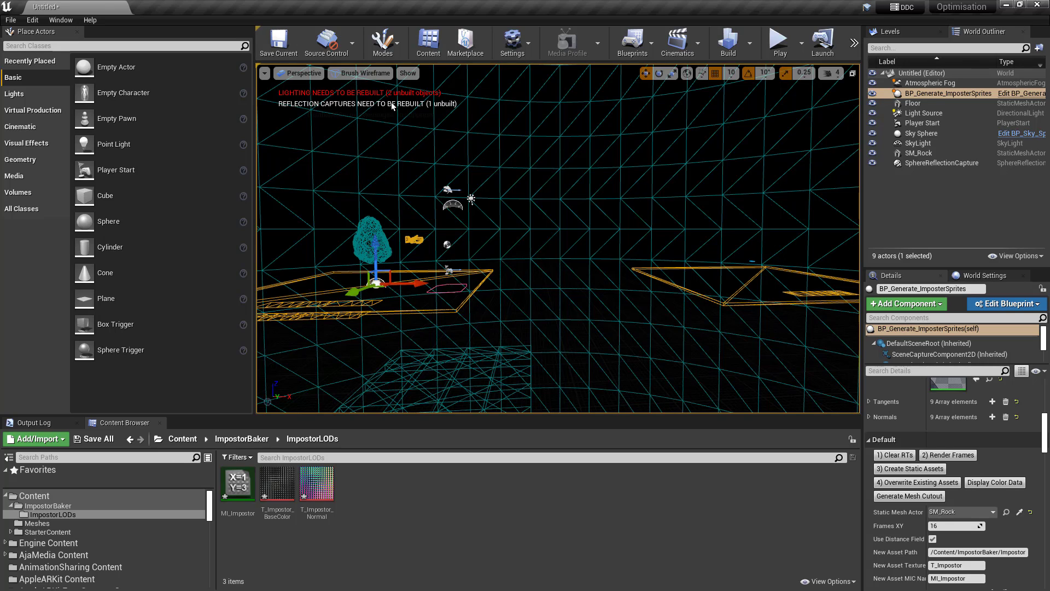
click(367, 73)
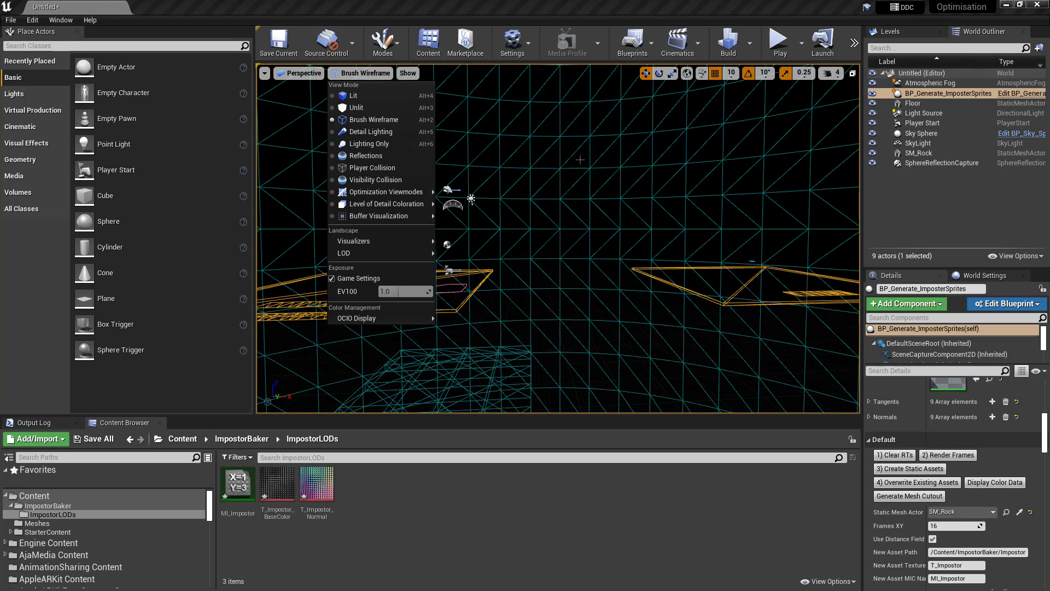
click(365, 96)
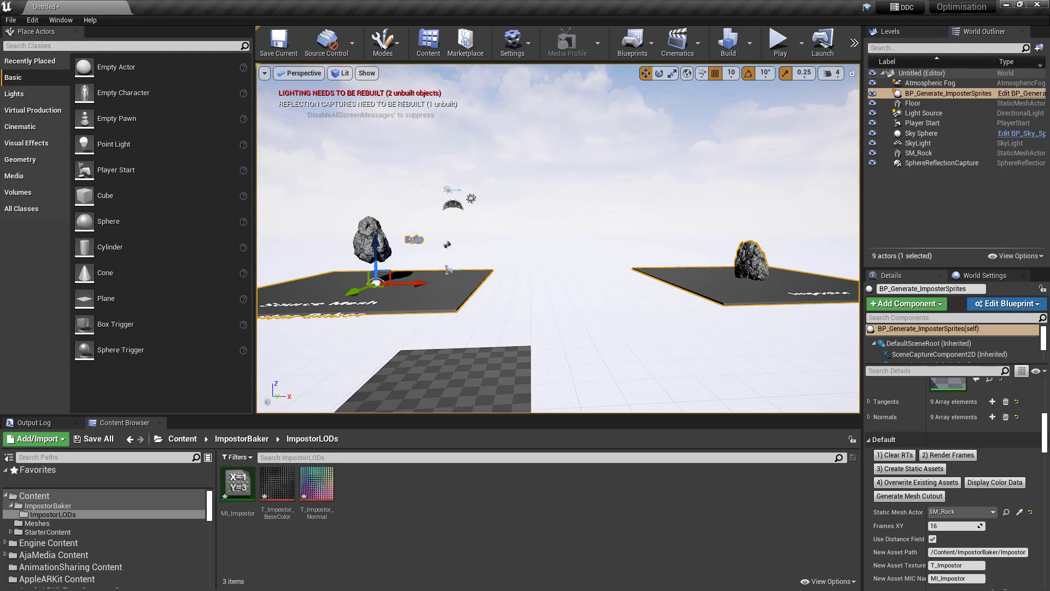
- Select SM_Rock on the Source Mesh platform and compare it with the baked impostor
click(369, 238)
right_drag(460, 271, 479, 295)
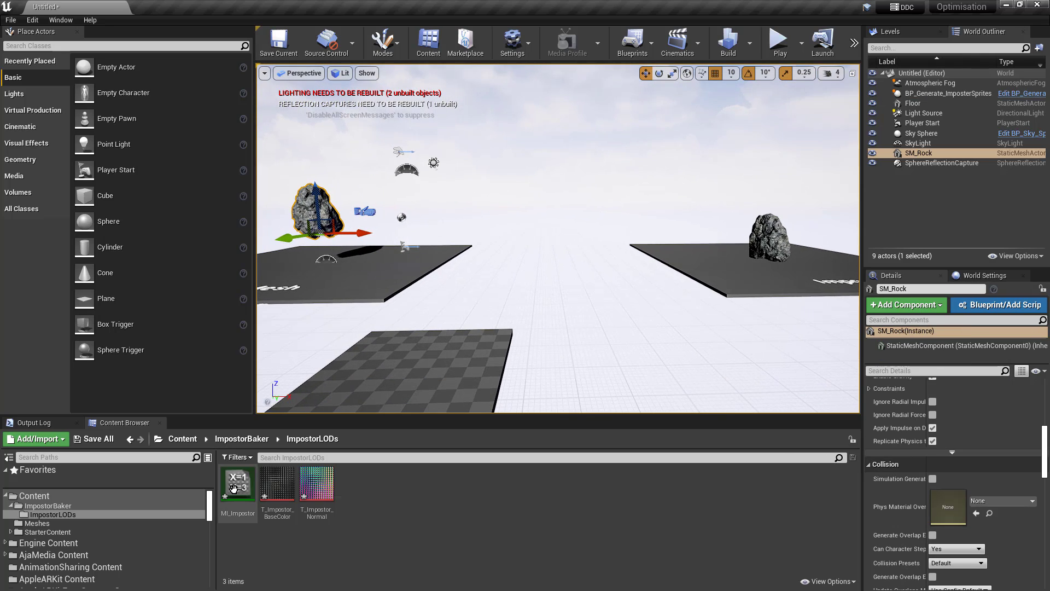
key(s)
right_drag(361, 336, 338, 327)
key(w)
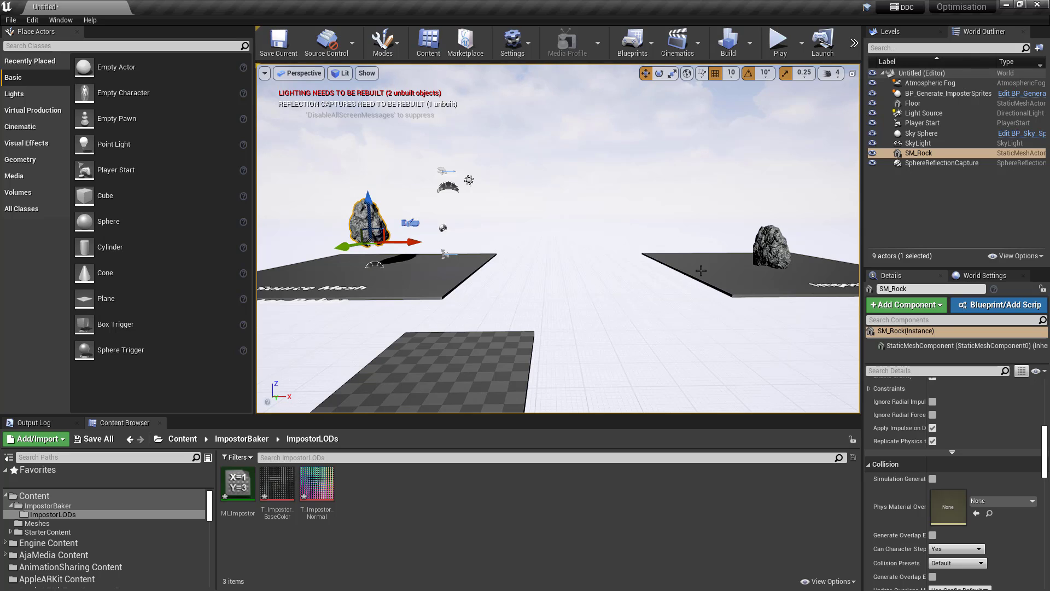
- Select the ProceduralMesh component of the BP_Generate_ImposterSprites actor and bring its Procedural Mesh settings into view
click(414, 287)
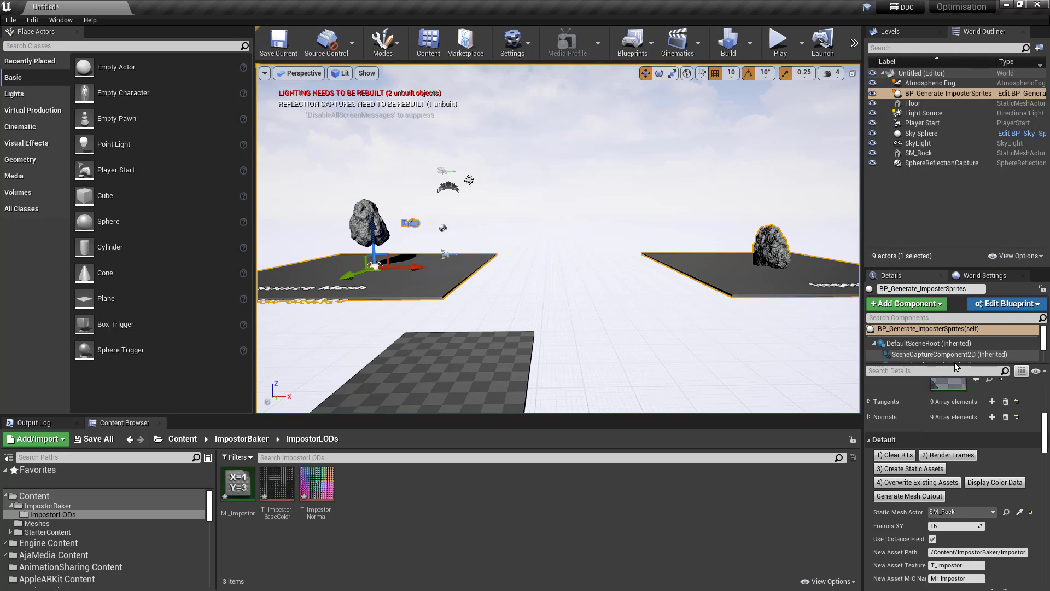
drag(956, 364, 955, 409)
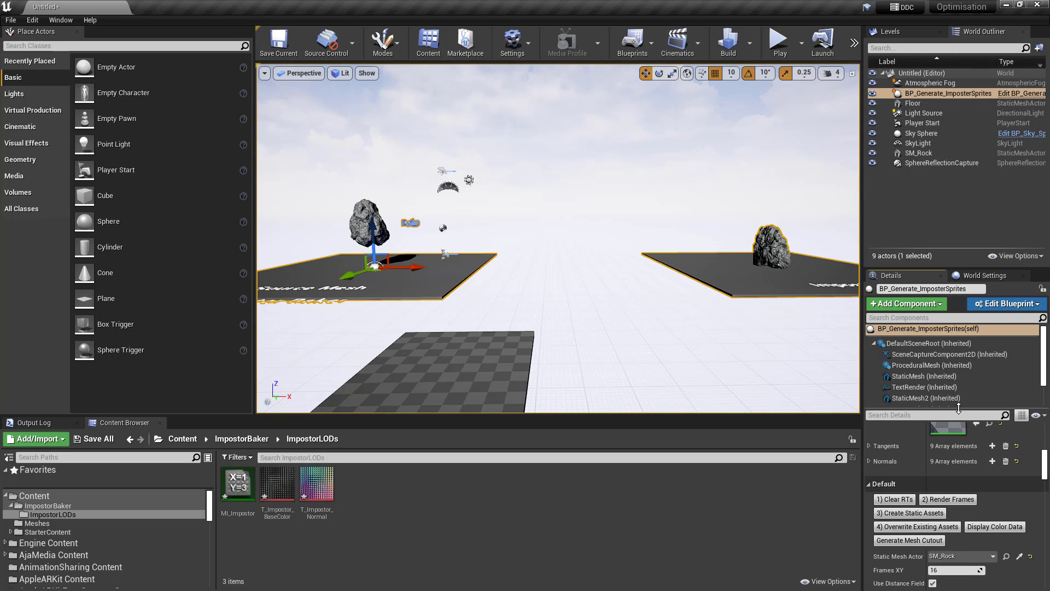
click(897, 366)
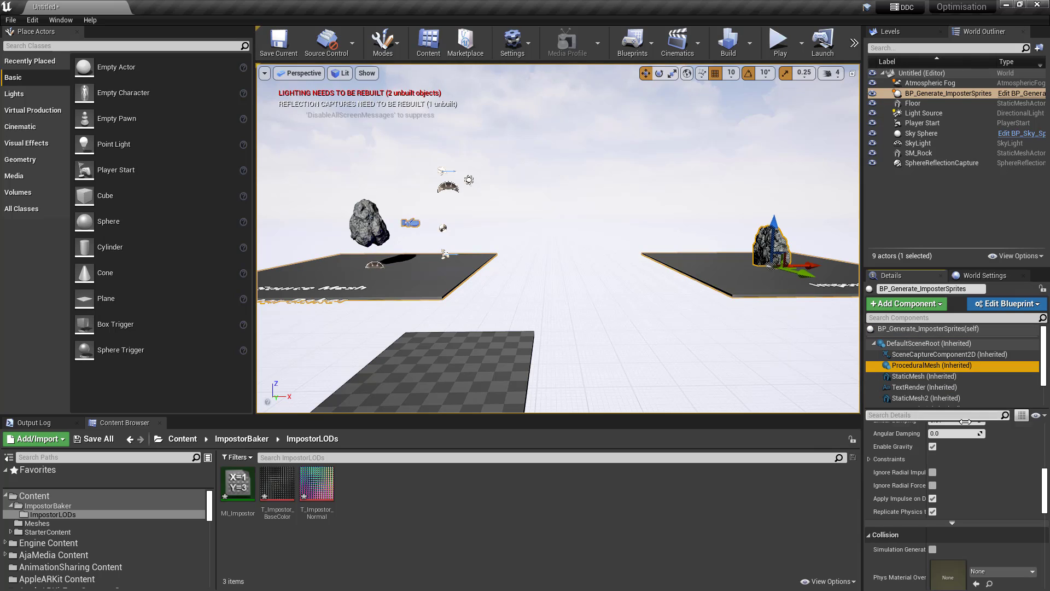
drag(969, 408, 968, 389)
scroll(967, 446, down, 5)
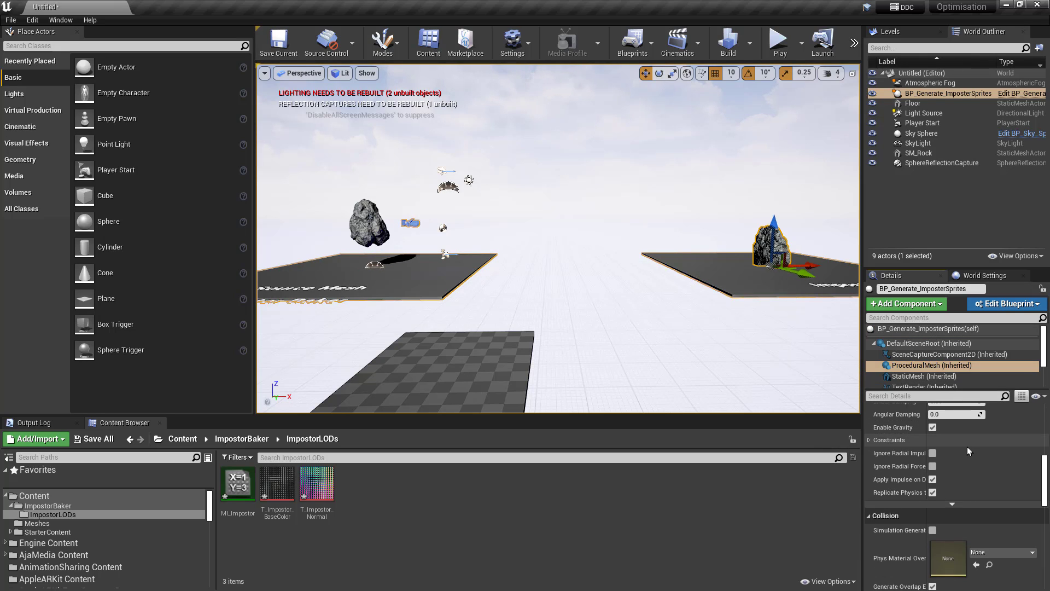
scroll(967, 446, up, 5)
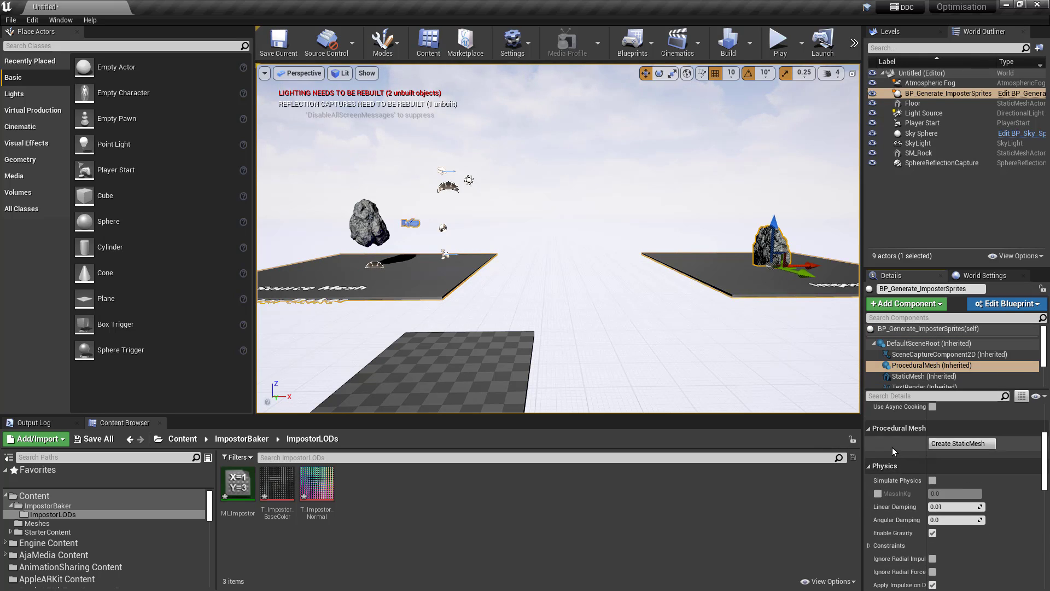
- Create a static mesh named ProcMeshRock from the procedural mesh, stored in the Content/Meshes folder
click(950, 445)
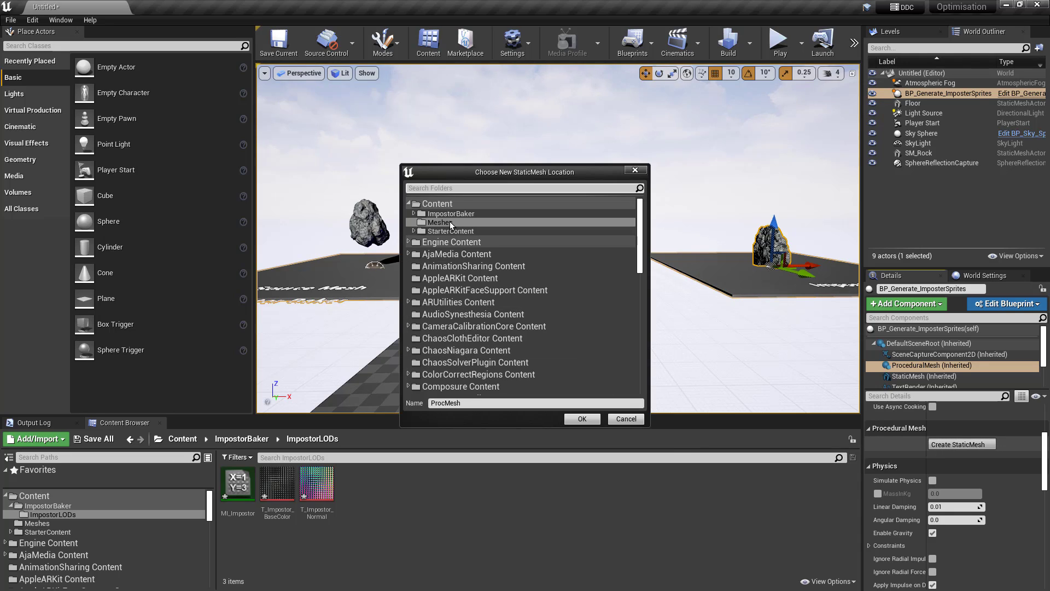
click(463, 402)
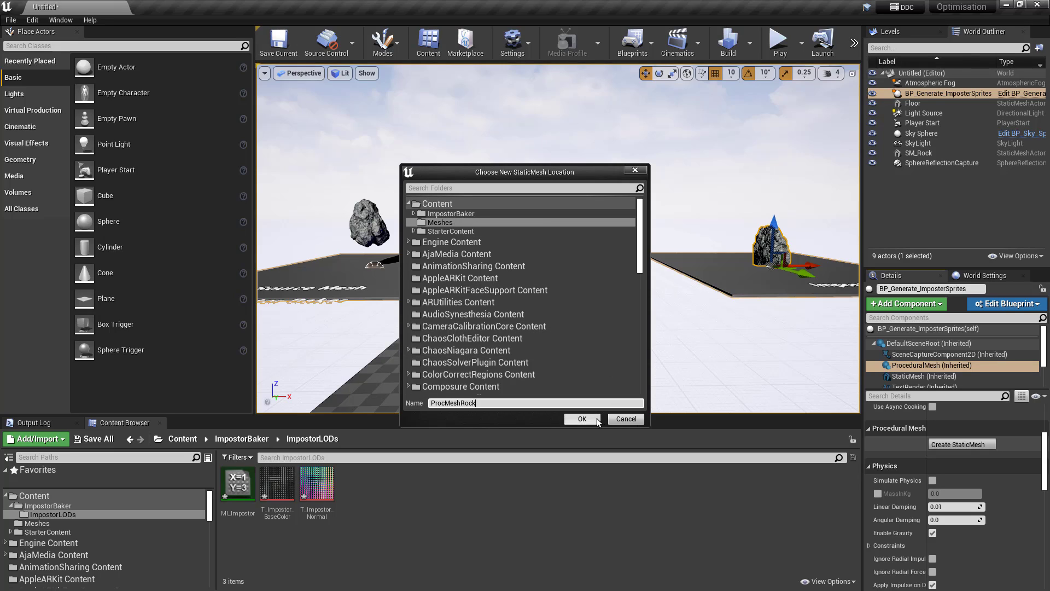
click(415, 213)
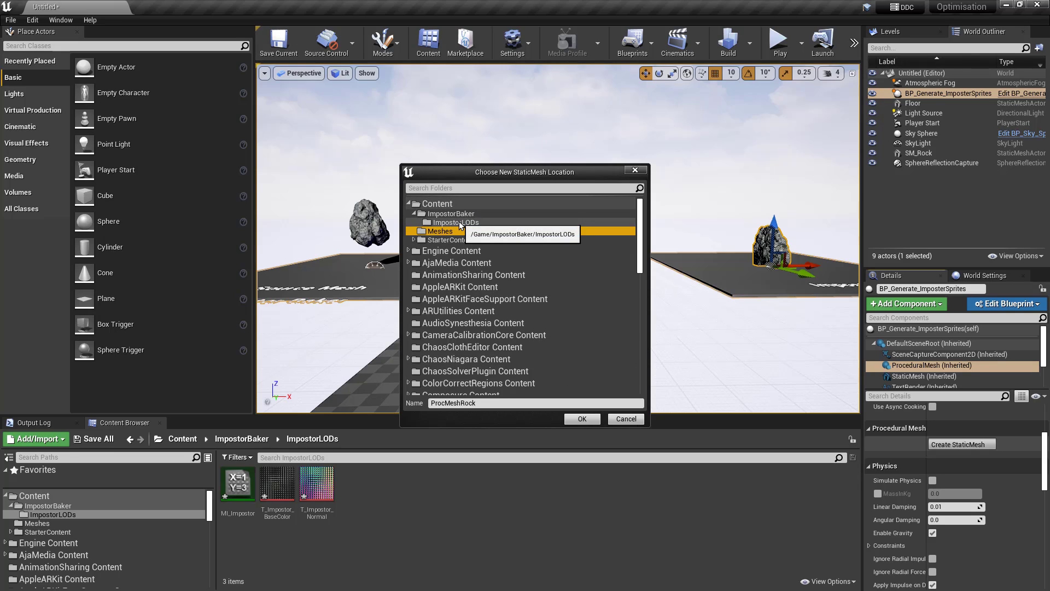
click(414, 213)
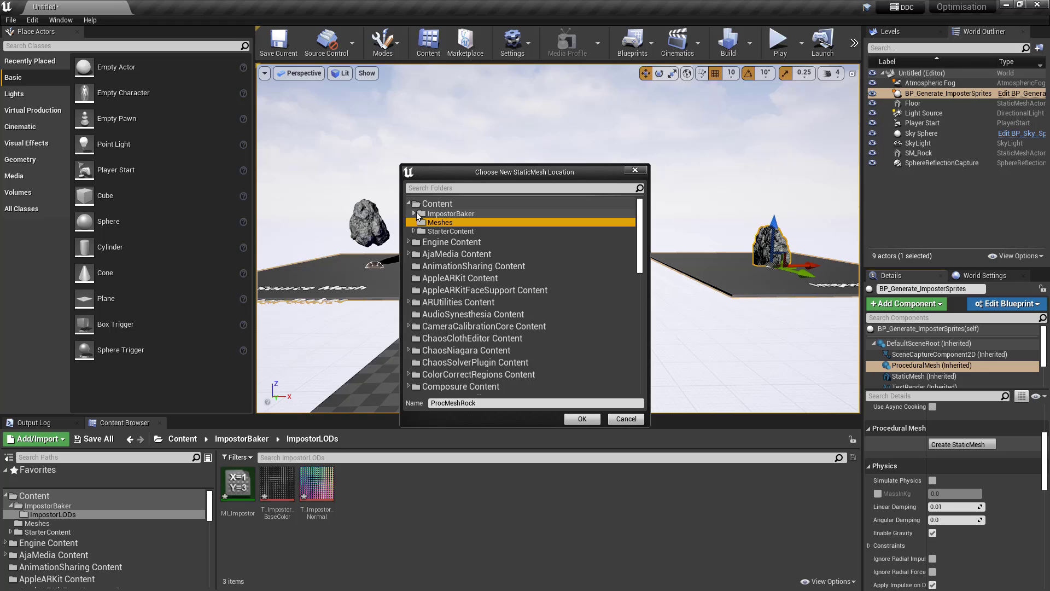
click(584, 419)
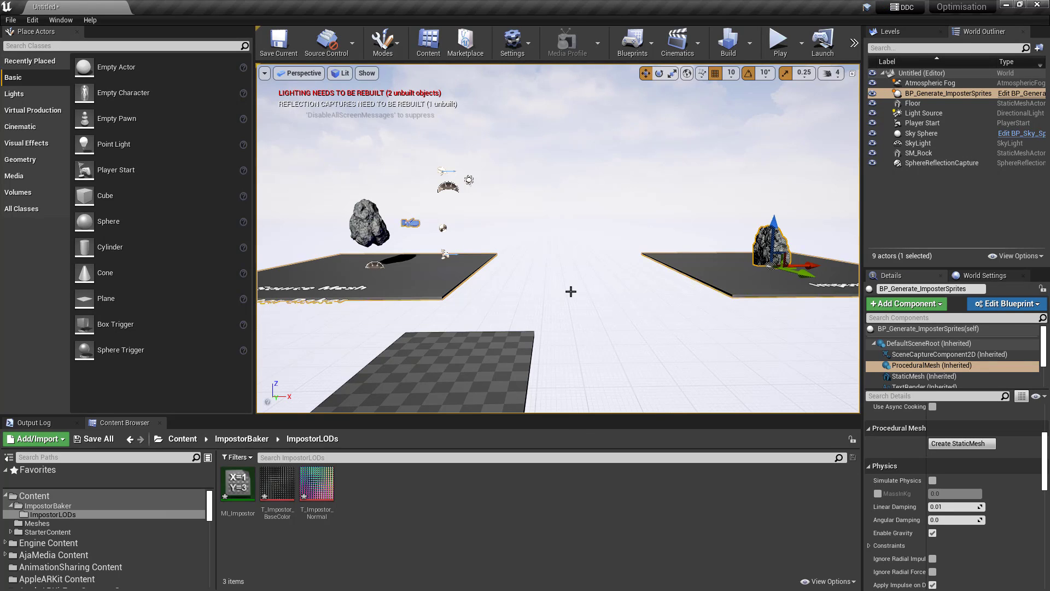
- Decline the search for external references, and place ProcMeshRock2 from the Meshes folder in the open area between the two platforms
click(51, 523)
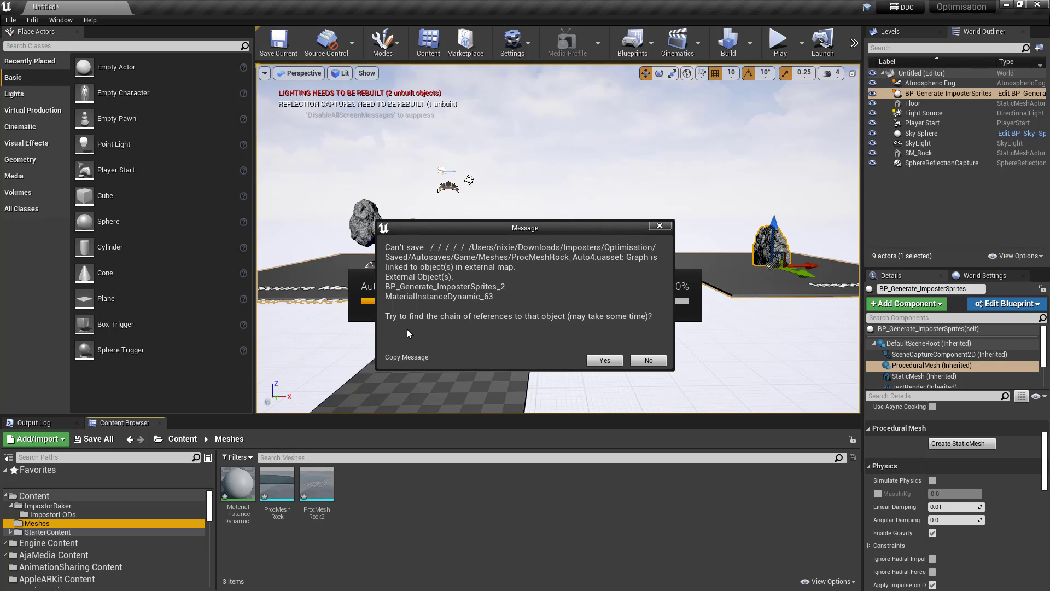
click(648, 360)
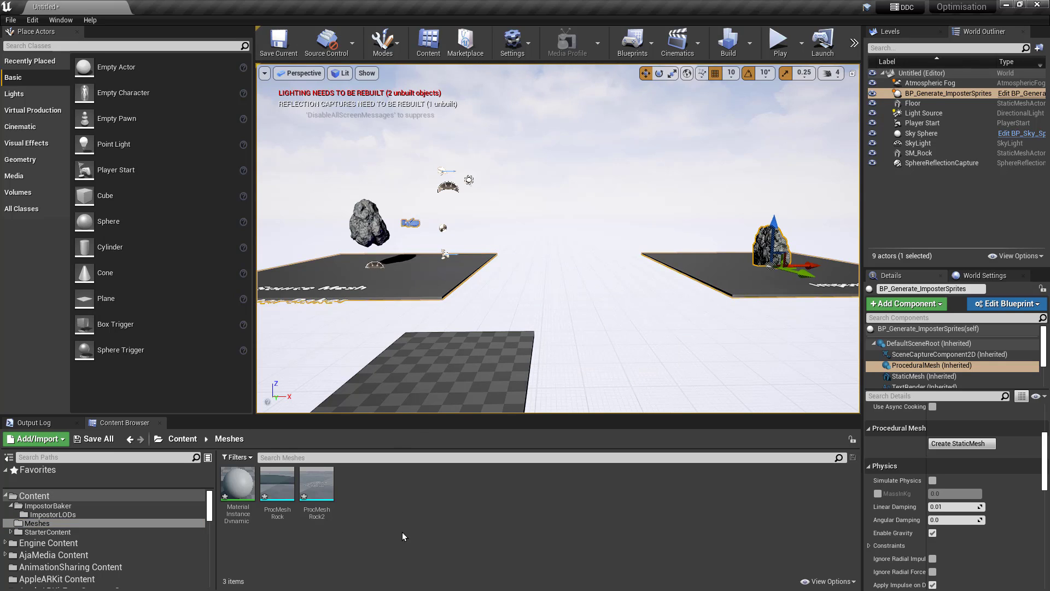
right_drag(557, 336, 573, 322)
key(s)
right_drag(716, 191, 716, 223)
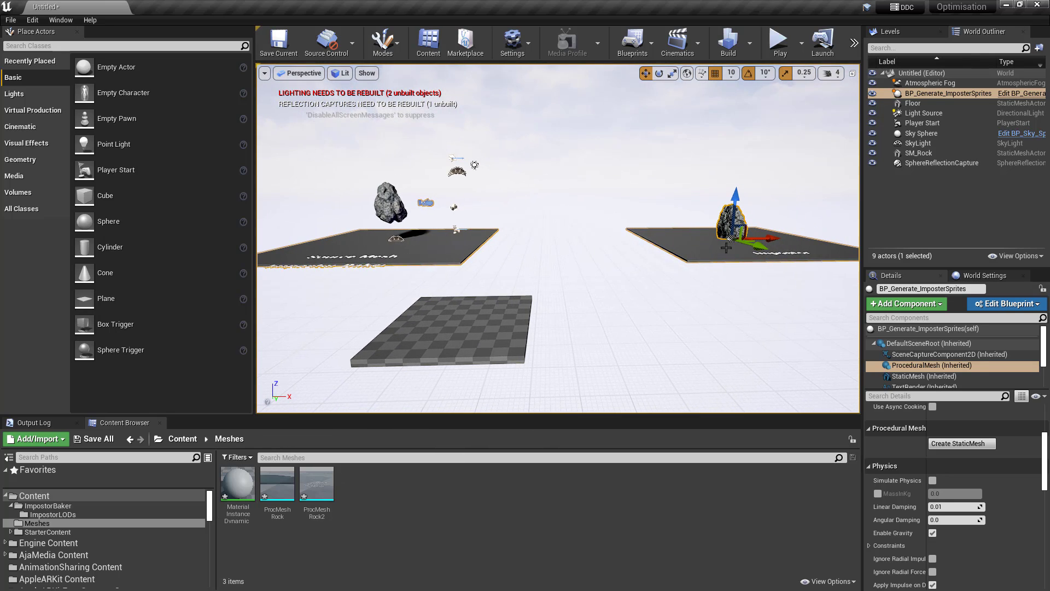
right_drag(615, 307, 616, 307)
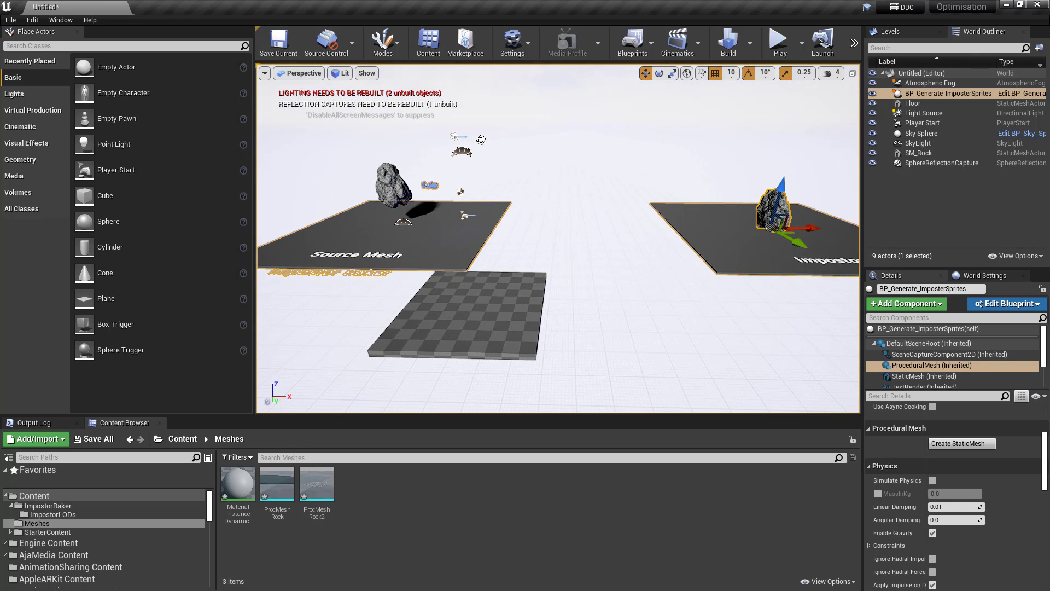
drag(317, 484, 582, 347)
right_drag(573, 358, 582, 347)
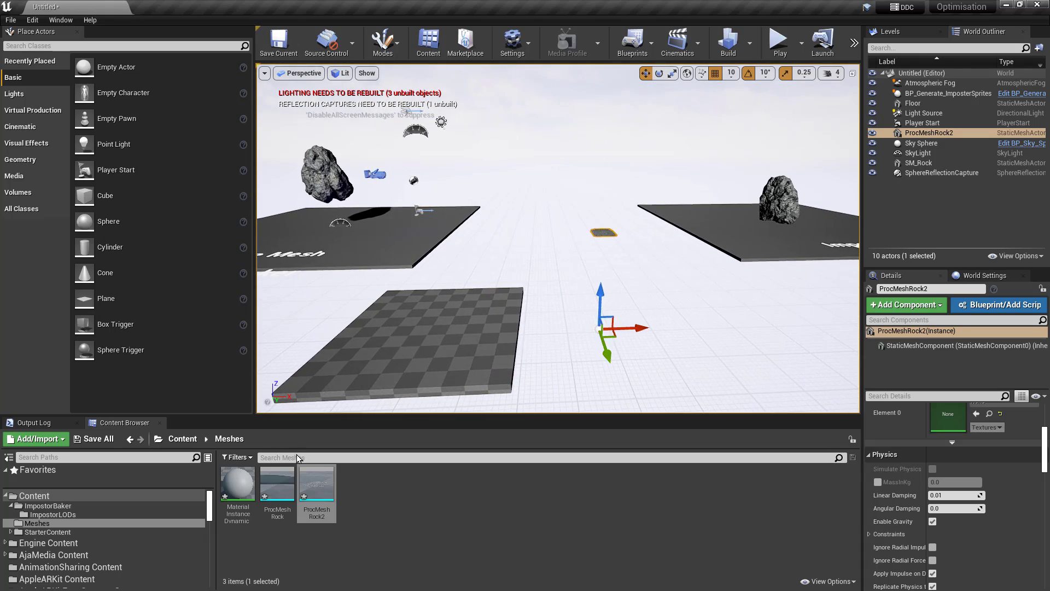
right_drag(652, 263, 651, 263)
- Assign the MI_Impostor material from the ImpostorLODs folder to Element 0 of the placed ProcMeshRock2
scroll(901, 542, up, 5)
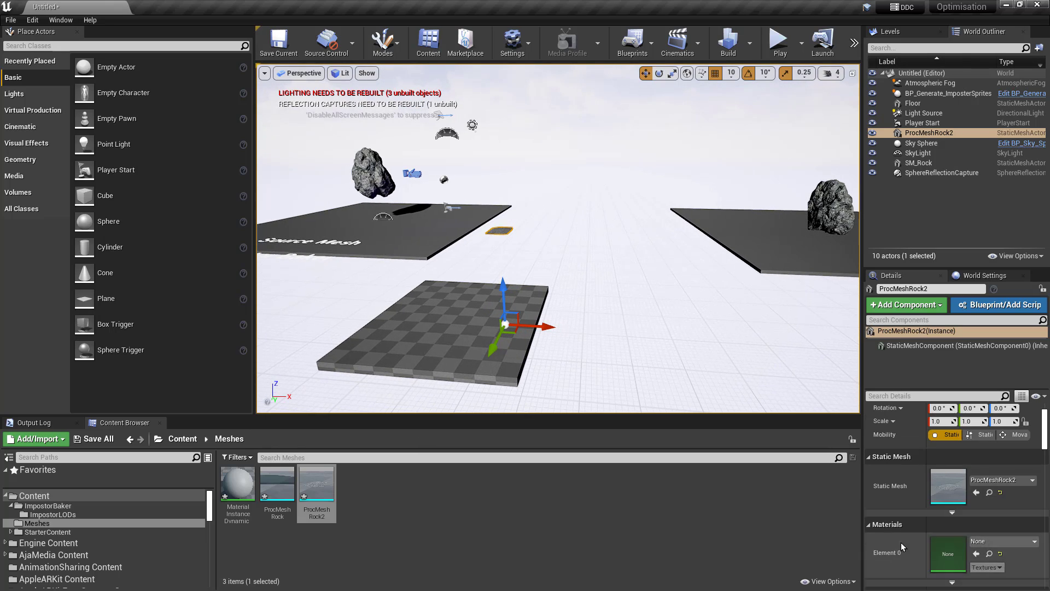
scroll(954, 562, down, 1)
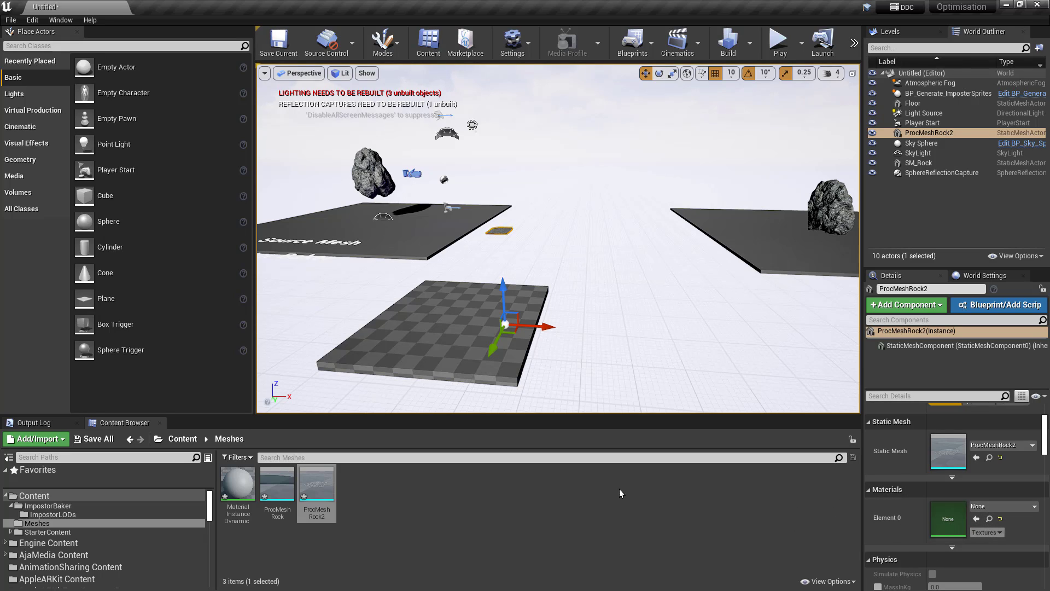
click(44, 515)
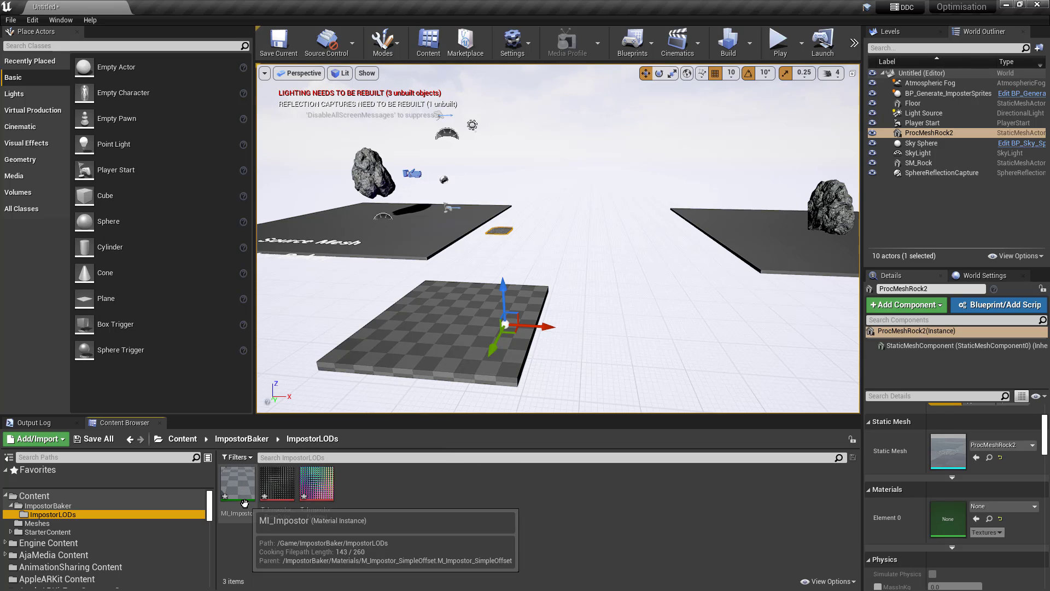
drag(245, 503, 952, 547)
- Examine the placed impostor rock from several distances and angles
right_drag(710, 284, 670, 236)
key(d)
key(s)
key(w)
key(a)
key(d)
key(d)
key(w)
key(a)
key(d)
key(w)
key(s)
key(d)
key(e)
key(s)
key(a)
key(d)
- Duplicate the placed ProcMeshRock2 beside itself and delete the original, keeping the copy selected
alt+drag(647, 261, 718, 274)
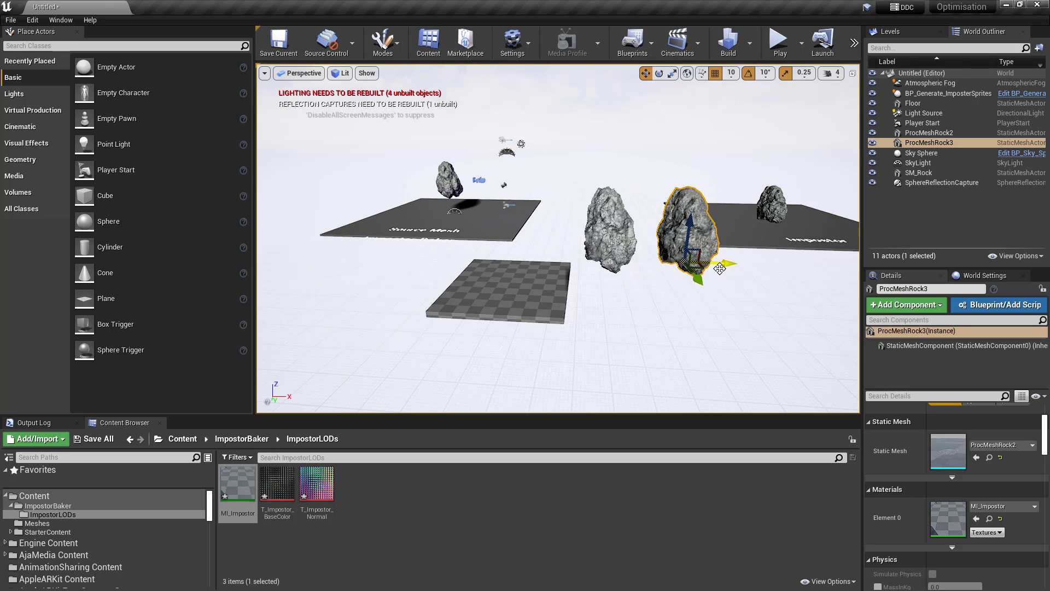
key(w)
right_drag(707, 274, 621, 263)
click(678, 266)
drag(692, 300, 682, 297)
key(Delete)
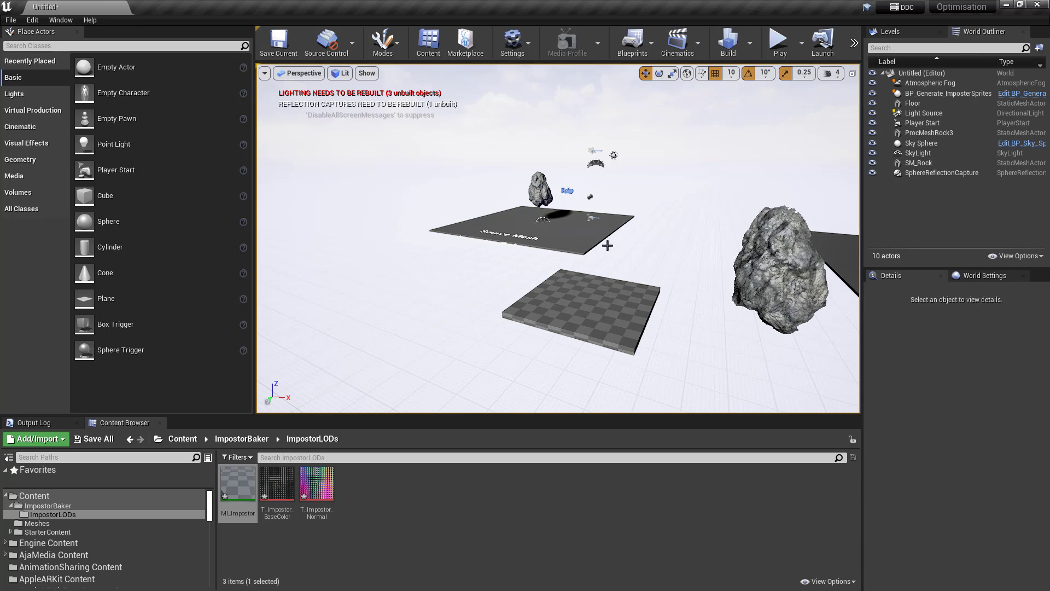
mouse_move(622, 257)
right_down()
mouse_move(590, 263)
mouse_move(614, 263)
mouse_move(601, 262)
right_up()
click(590, 263)
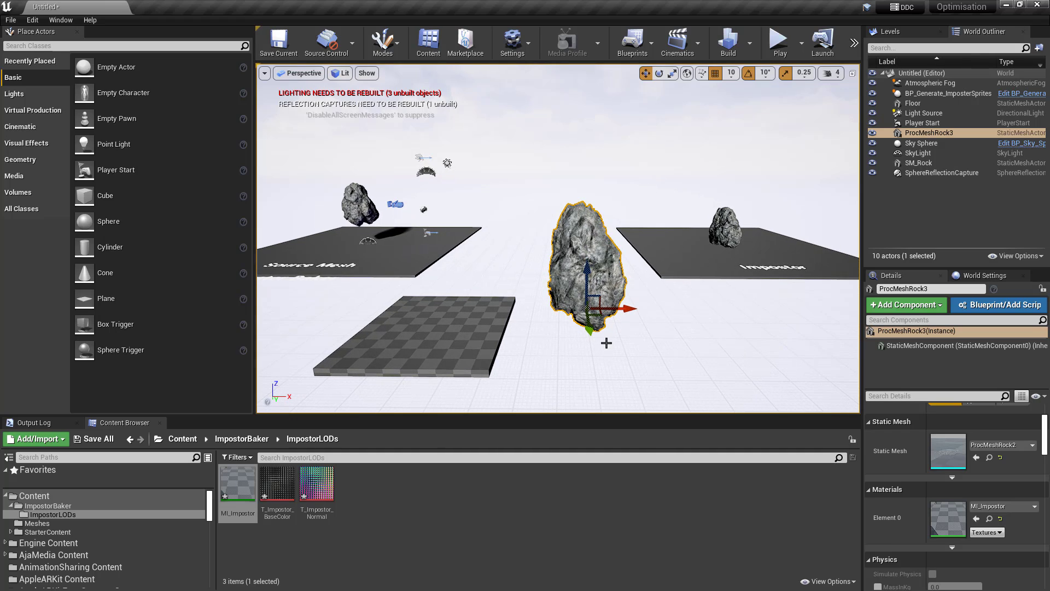
mouse_move(605, 338)
right_down()
mouse_move(595, 312)
mouse_move(597, 334)
right_up()
key(q)
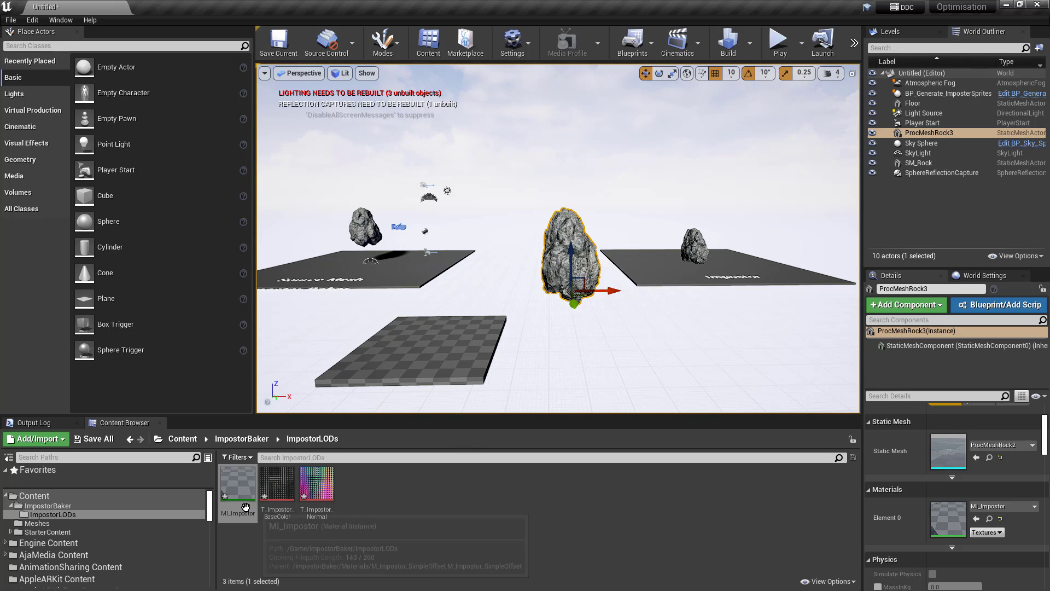
- Save MI_Impostor, T_Impostor_BaseColor and T_Impostor_Normal in the ImpostorLODs folder
click(238, 487)
key(ctrl+a)
right_click(276, 503)
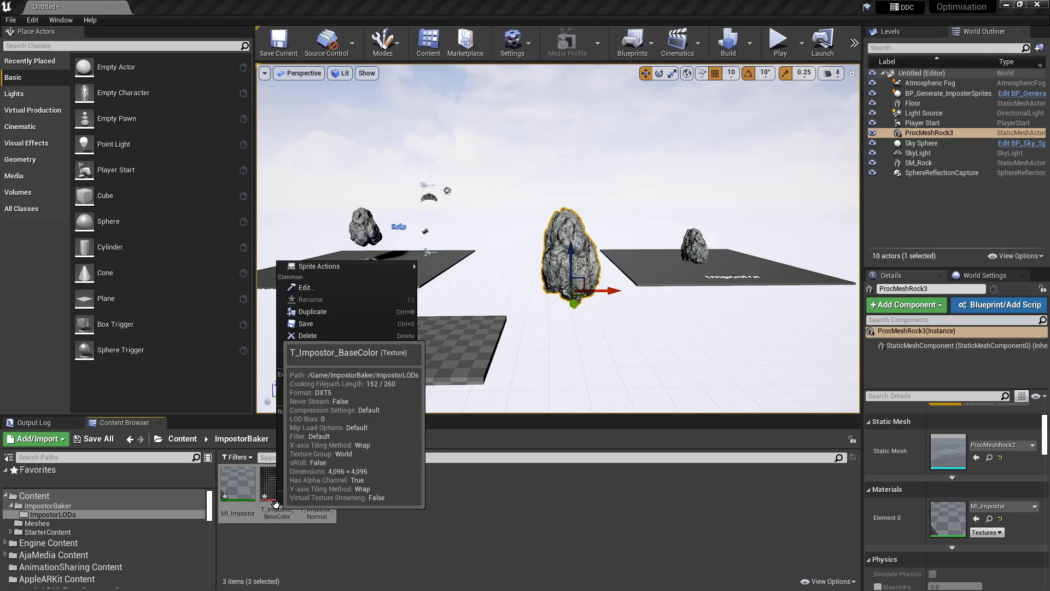
click(344, 325)
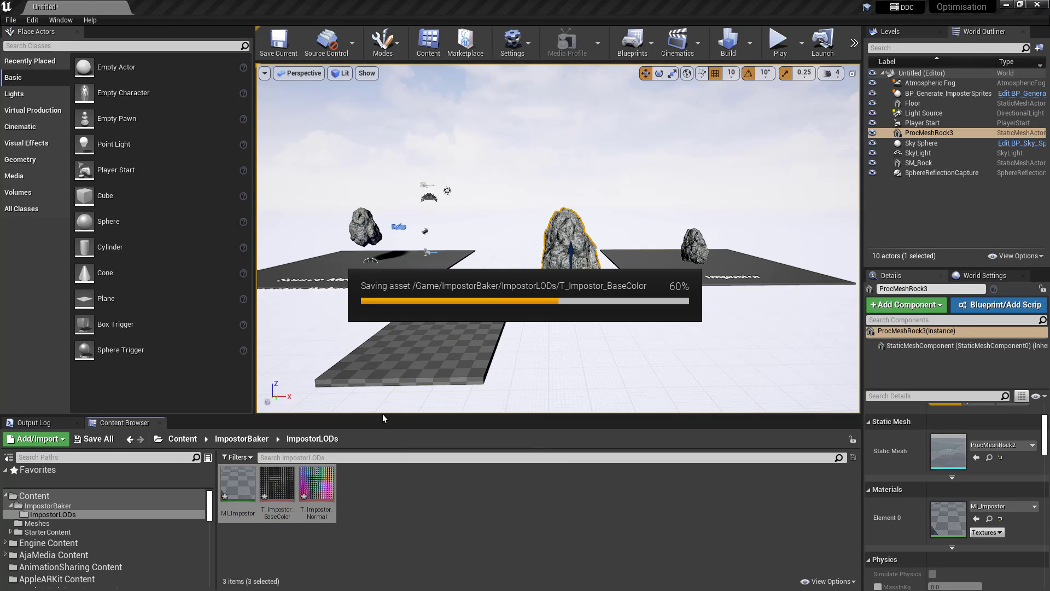
- Rename the MI_Impostor material instance as MI_ImpostorRock
click(253, 514)
right_click(252, 514)
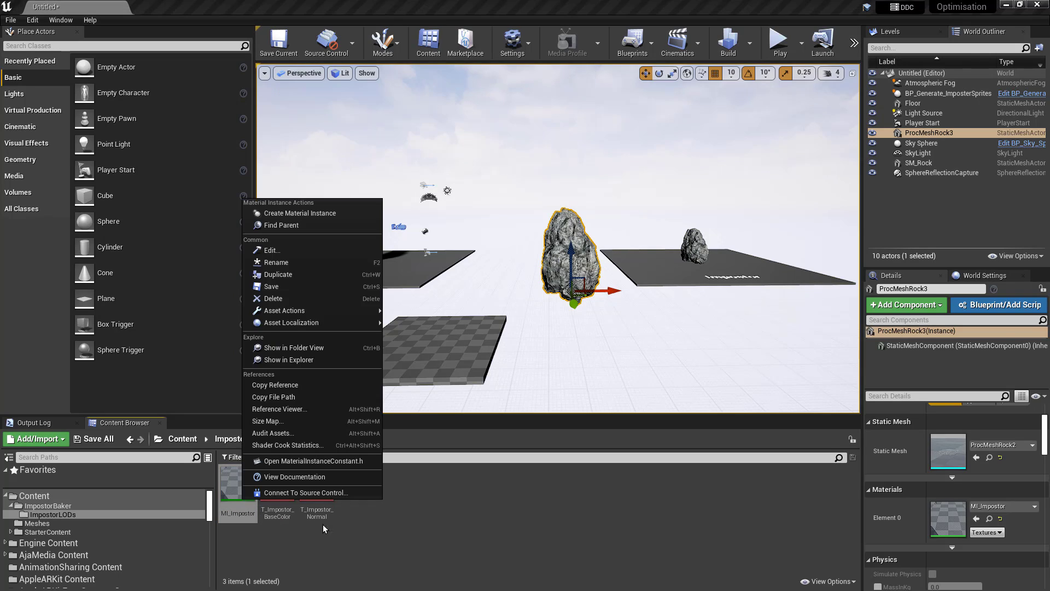
click(294, 266)
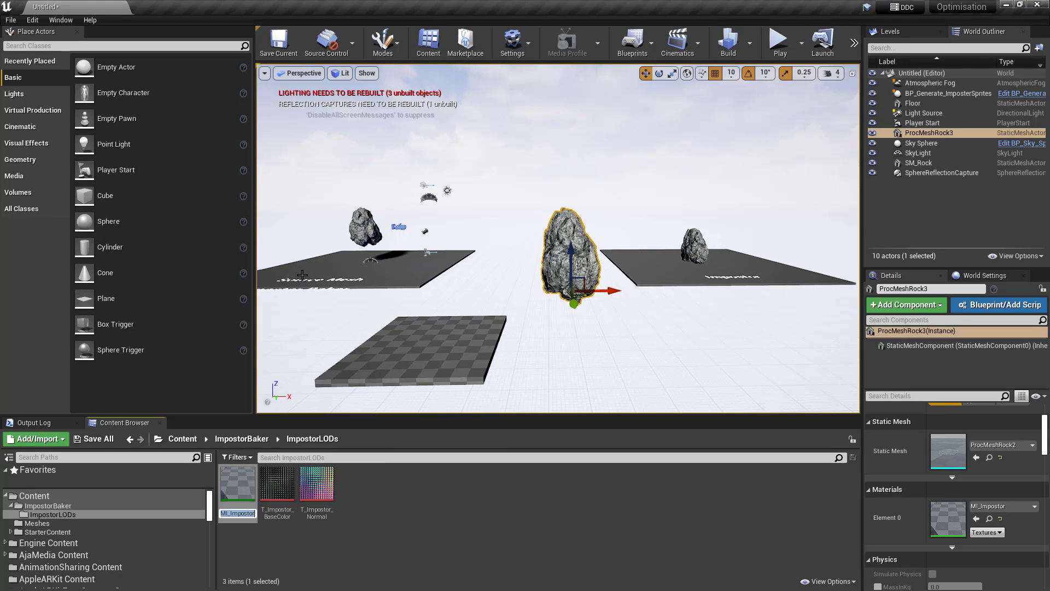
key(Return)
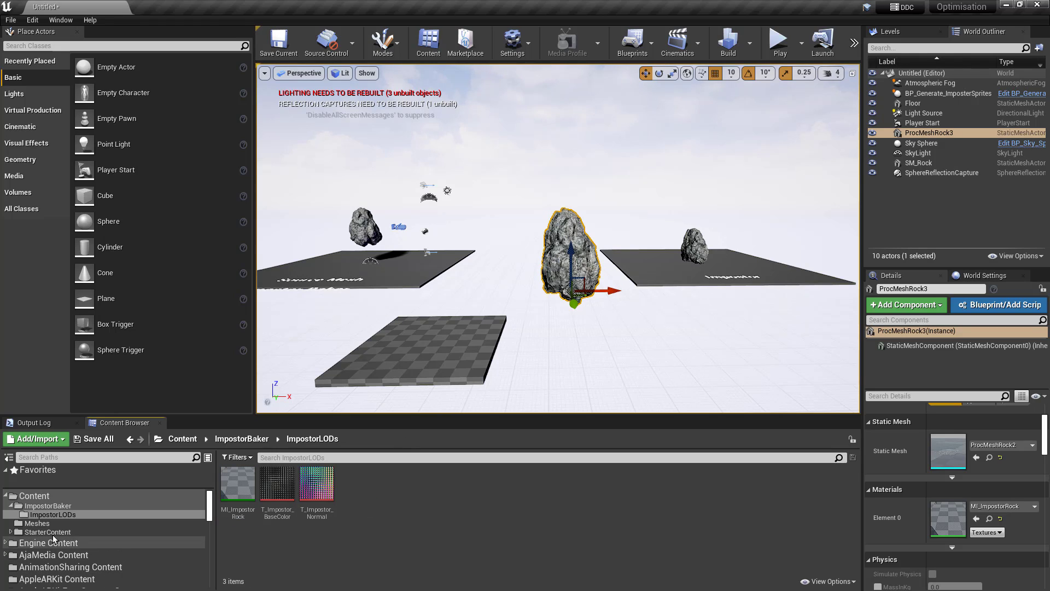
- Export the ProcMeshRock static mesh from the Meshes folder to the Desktop as ProcMeshRockLOD.FBX with FBX 2013 compatibility
click(52, 524)
click(290, 539)
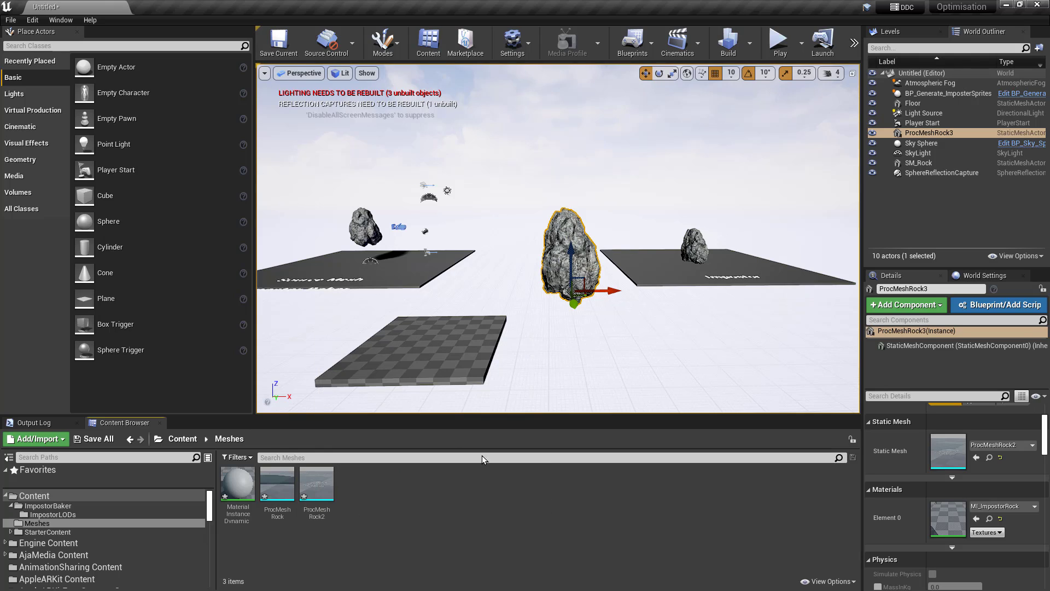
click(282, 490)
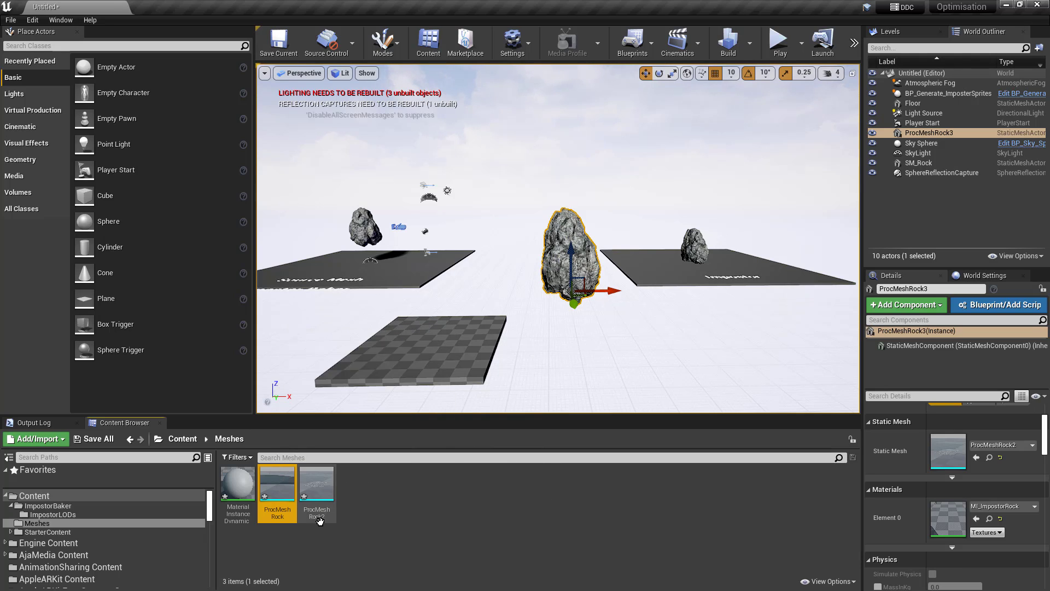
right_click(284, 492)
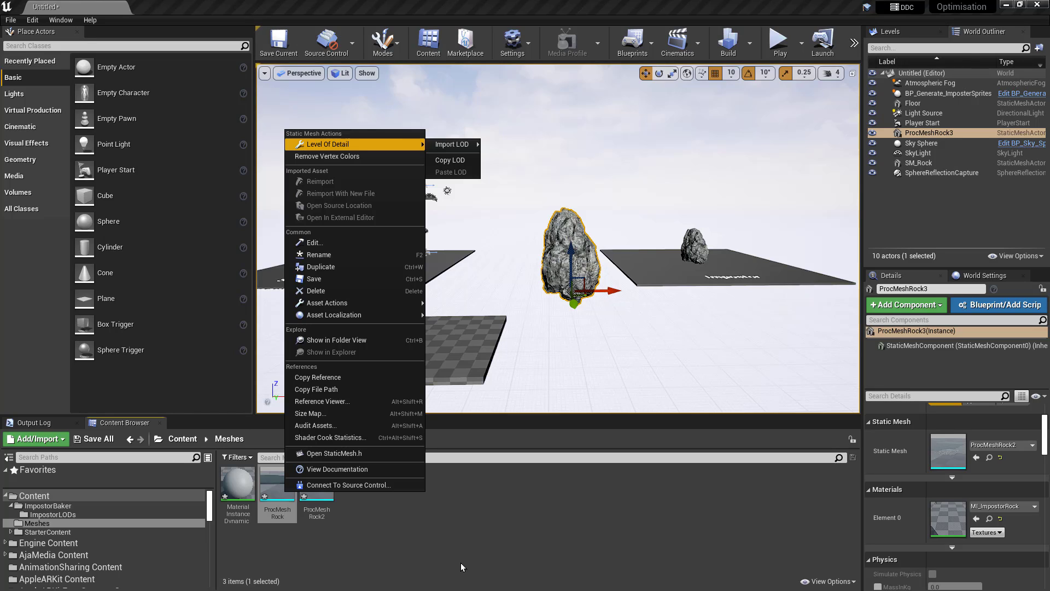
right_click(271, 496)
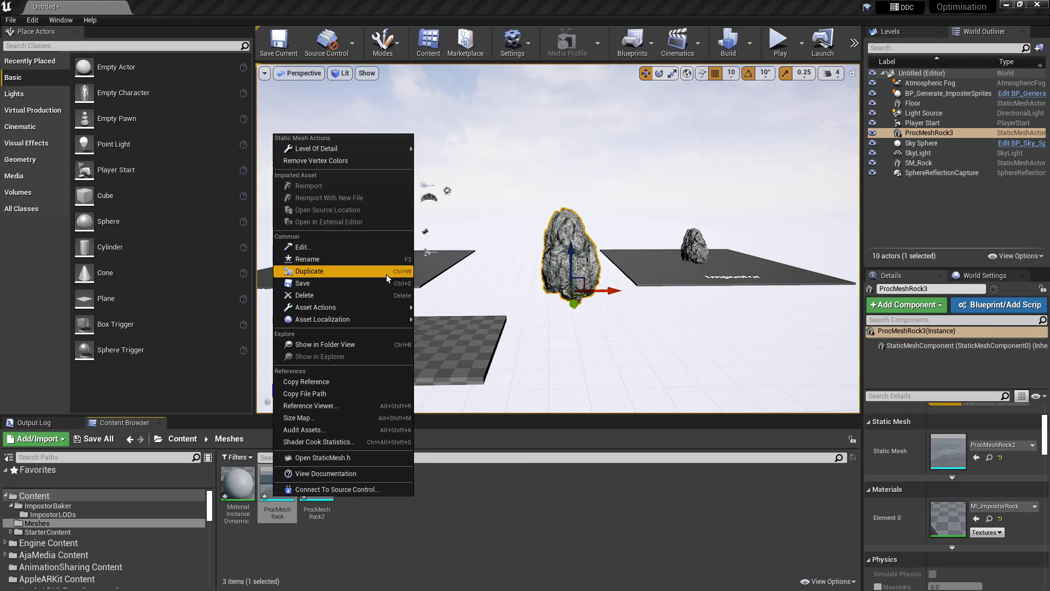
mouse_move(390, 307)
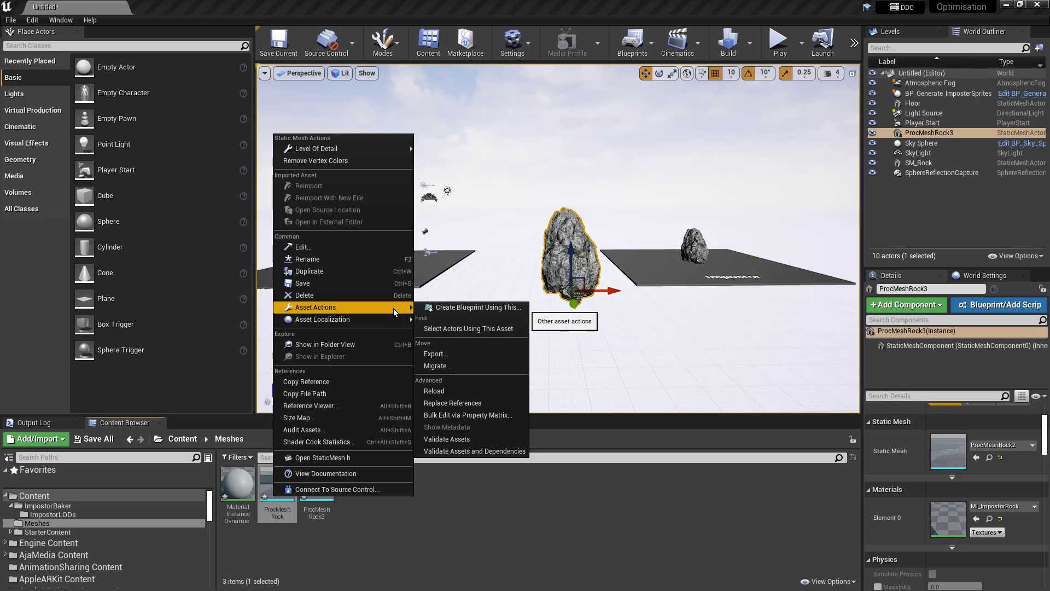
click(472, 353)
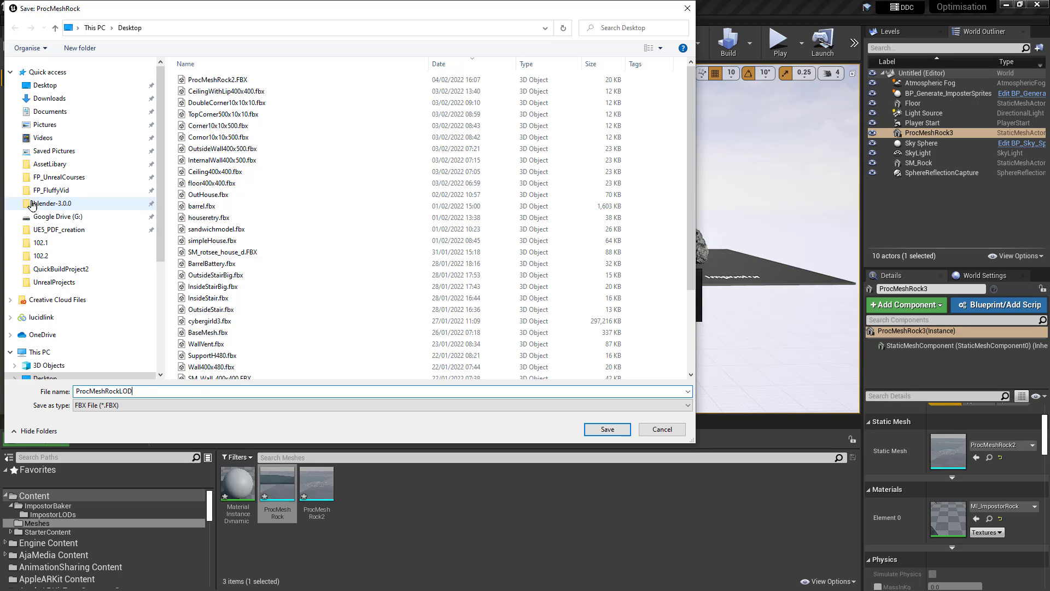
click(608, 430)
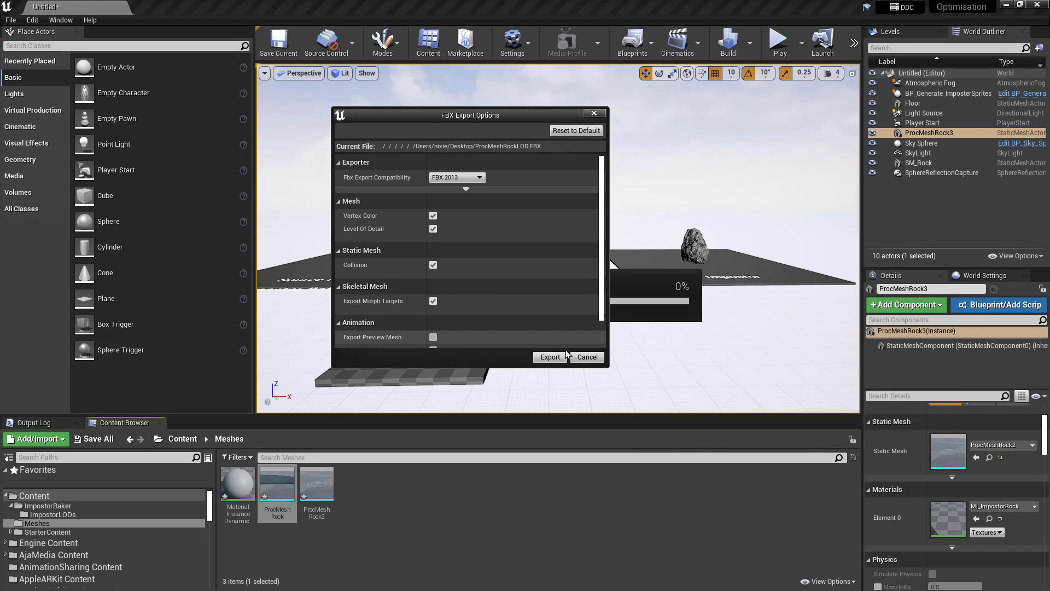
click(551, 357)
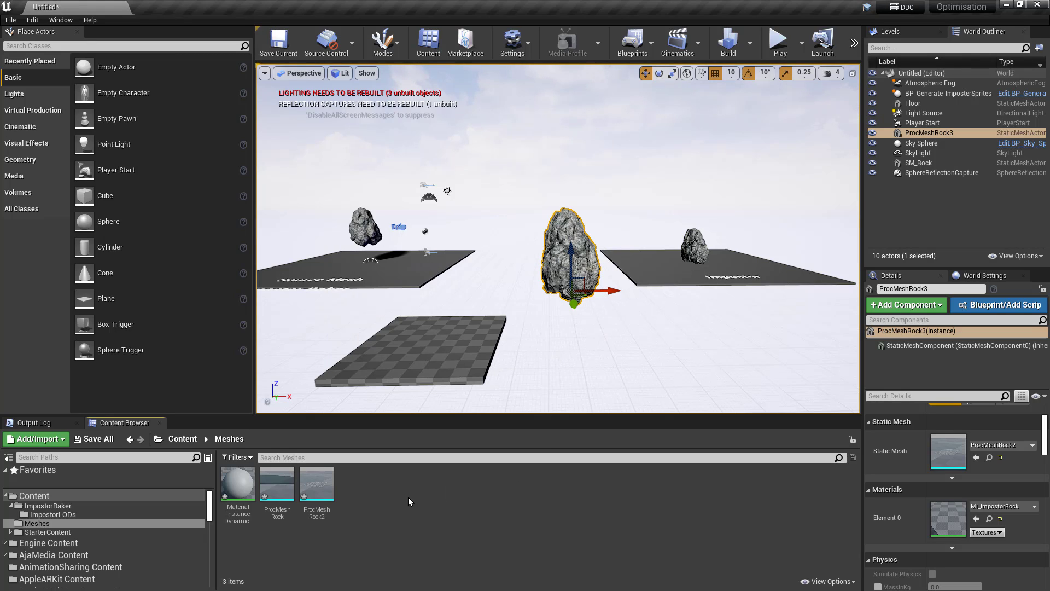
click(238, 486)
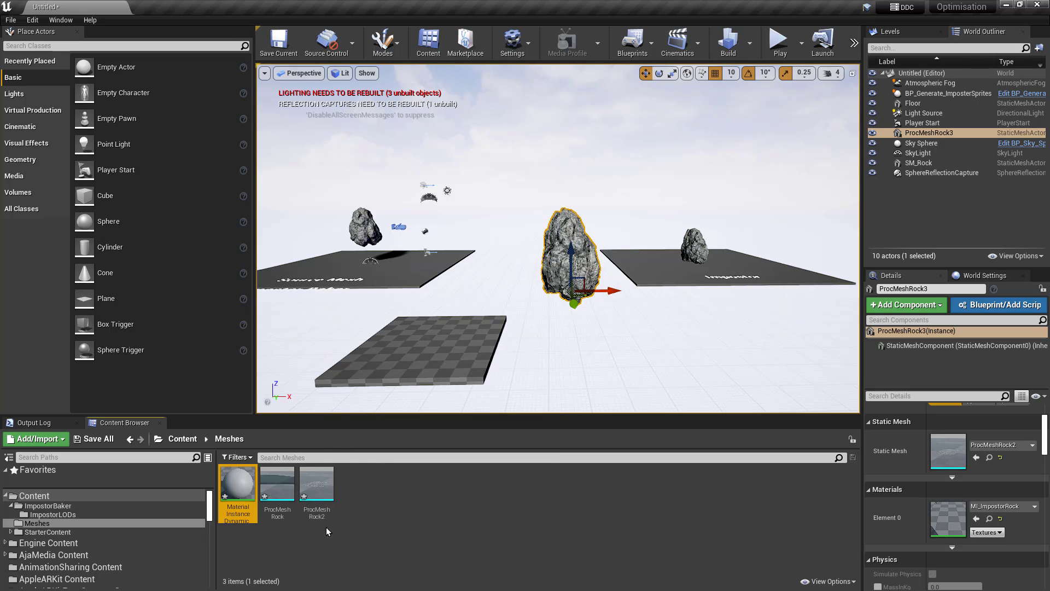
shift+click(320, 508)
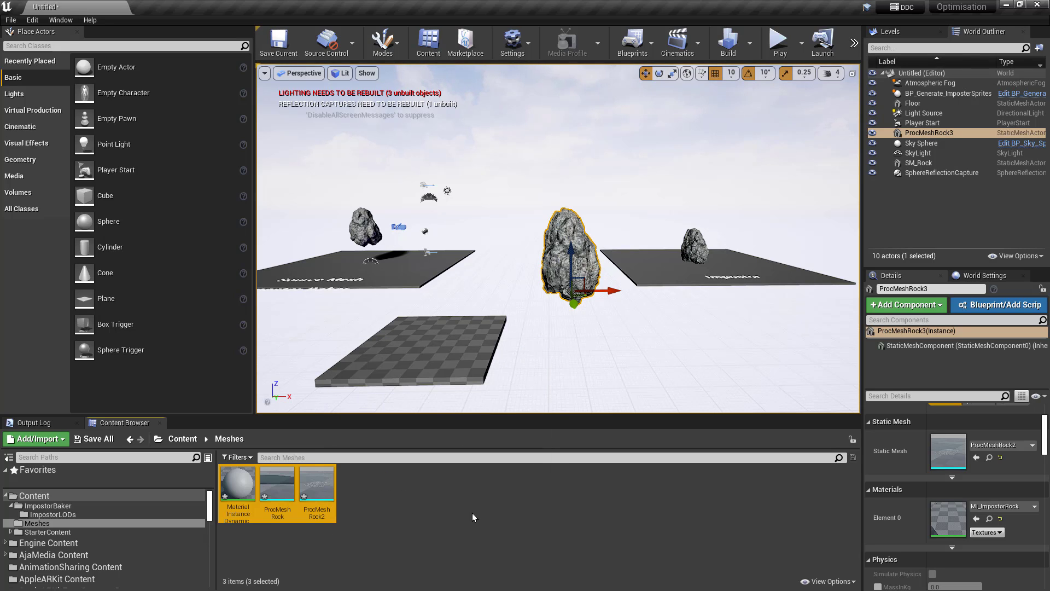
click(399, 520)
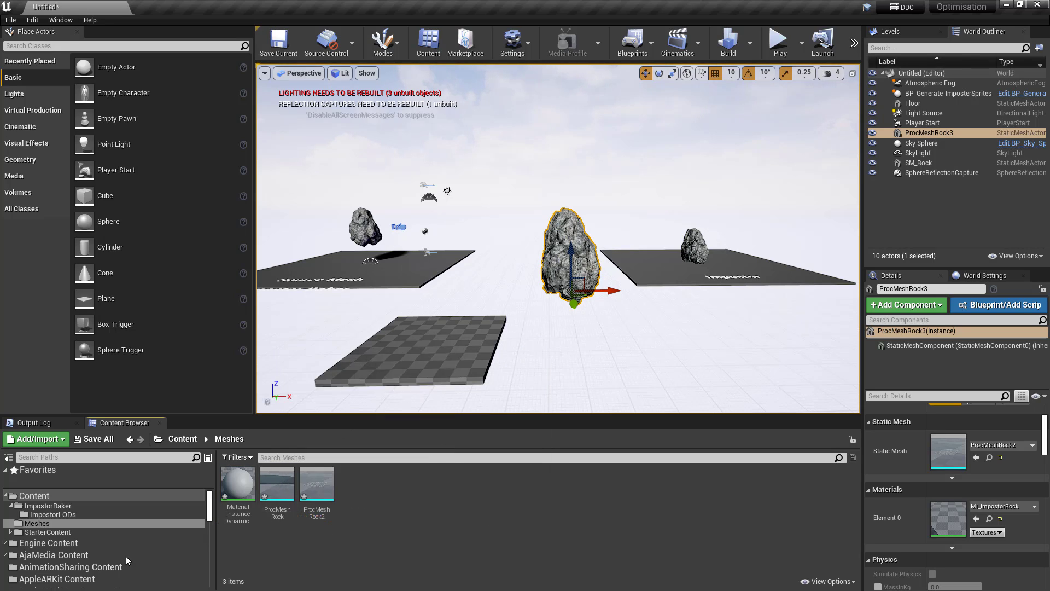
- Start a new level from the Default template without saving the current untitled level
click(11, 21)
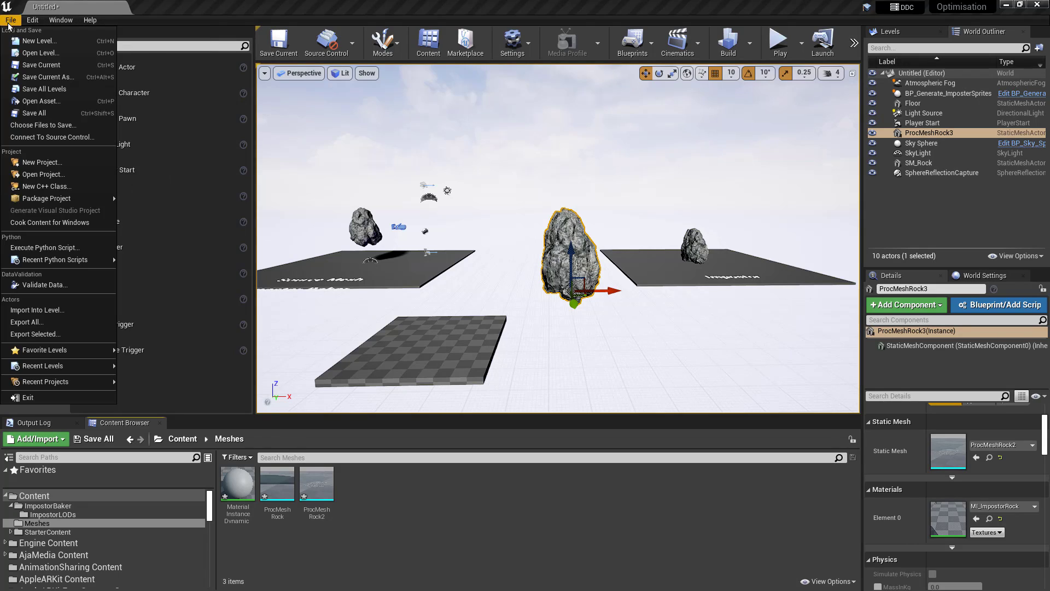
click(31, 43)
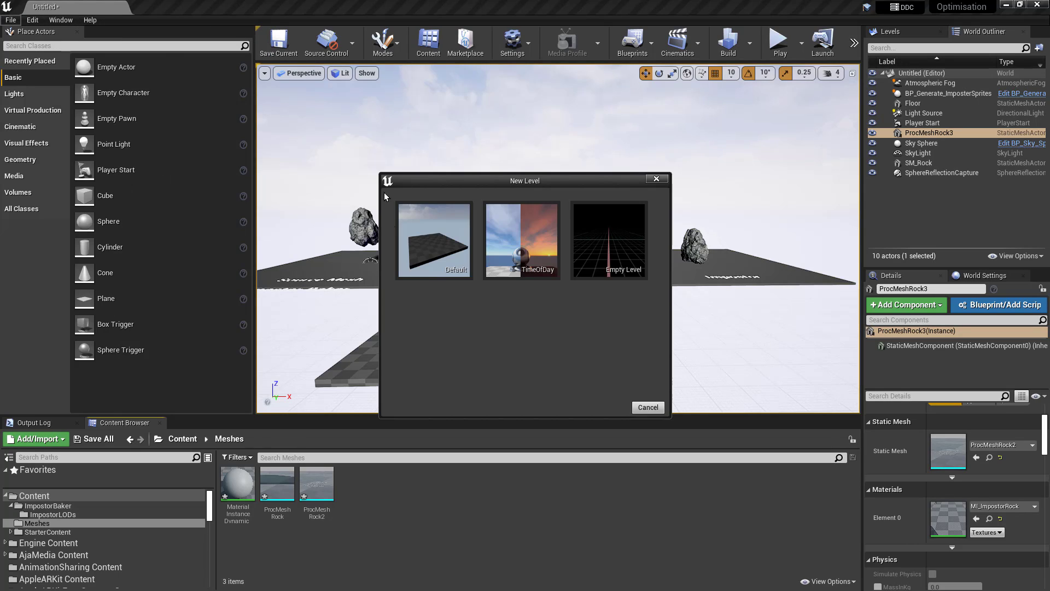
click(434, 254)
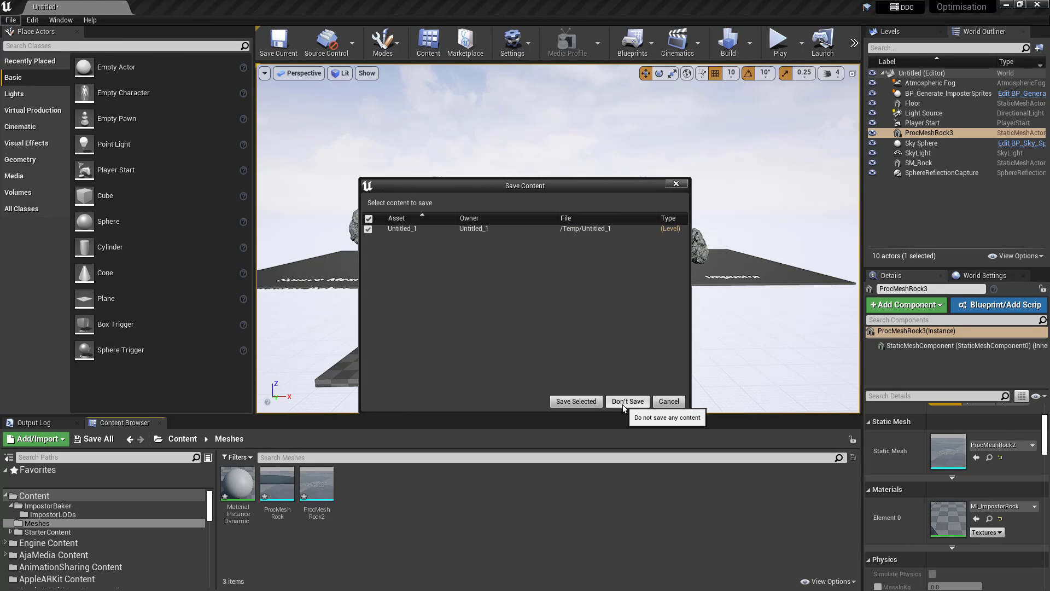
click(627, 402)
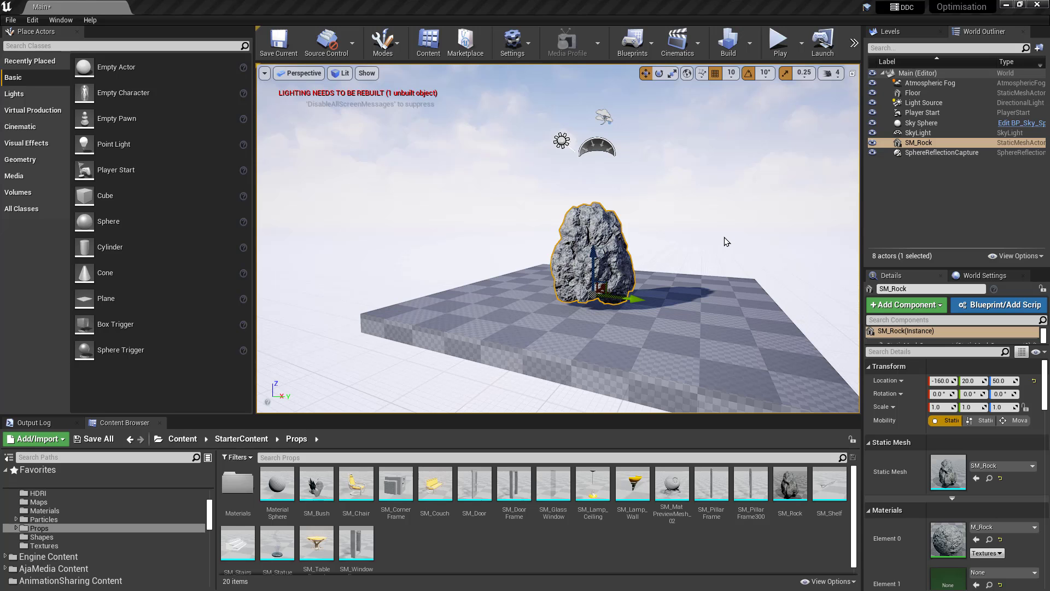
- Examine the placed SM_Rock's mesh density in Brush Wireframe view mode and return the viewport to Lit
right_drag(671, 257, 691, 257)
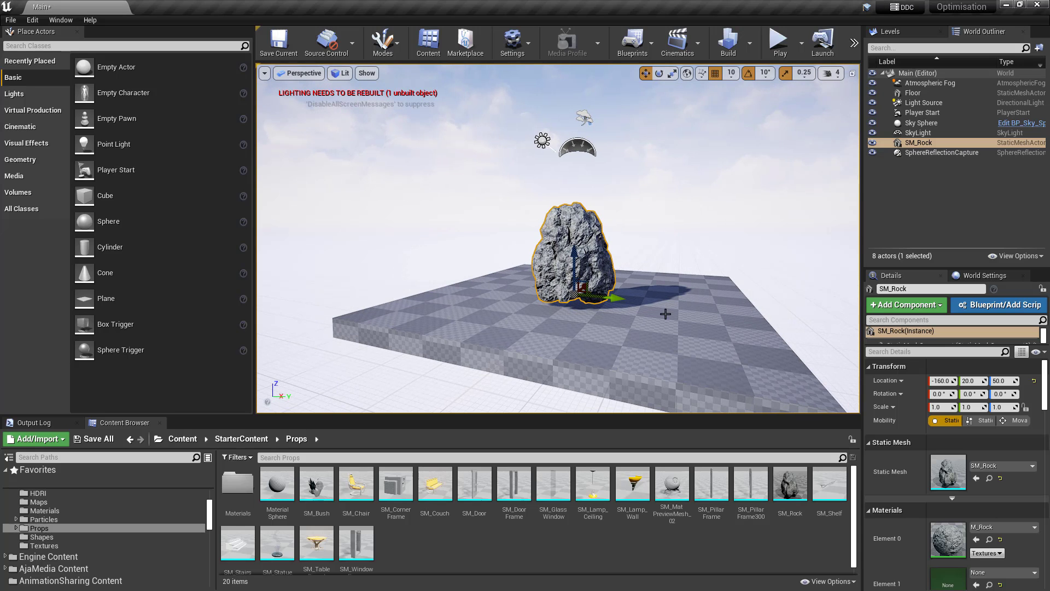
right_drag(665, 298, 687, 290)
key(w)
right_drag(578, 317, 572, 324)
click(344, 73)
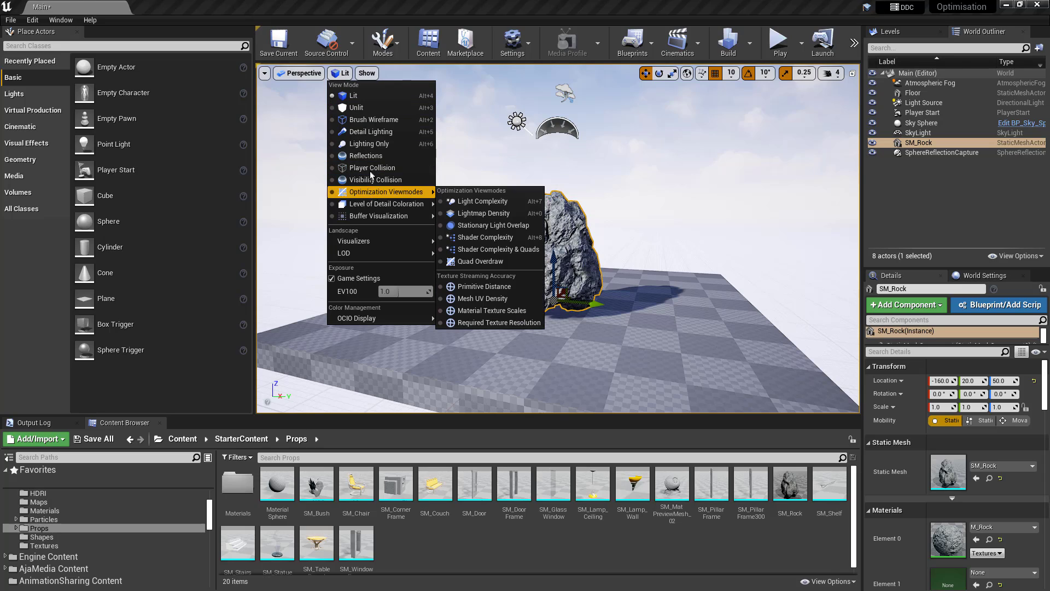
click(369, 120)
key(s)
right_drag(597, 219, 563, 203)
key(w)
key(s)
key(w)
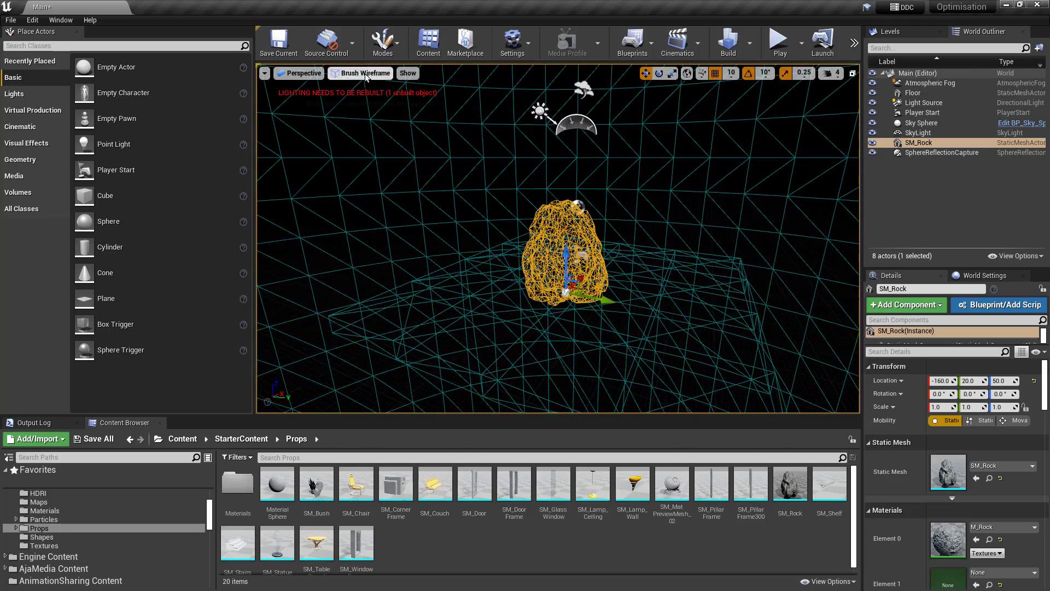
click(363, 73)
click(373, 98)
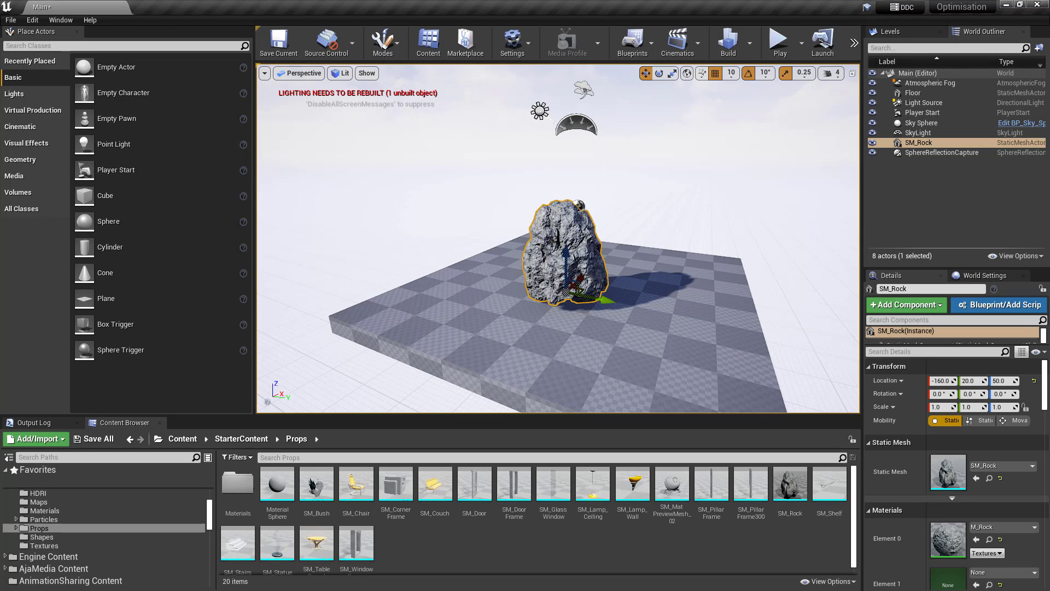
- Open the SM_Rock static mesh for editing, set its Number of LODs to 2 and apply the change
double_click(950, 472)
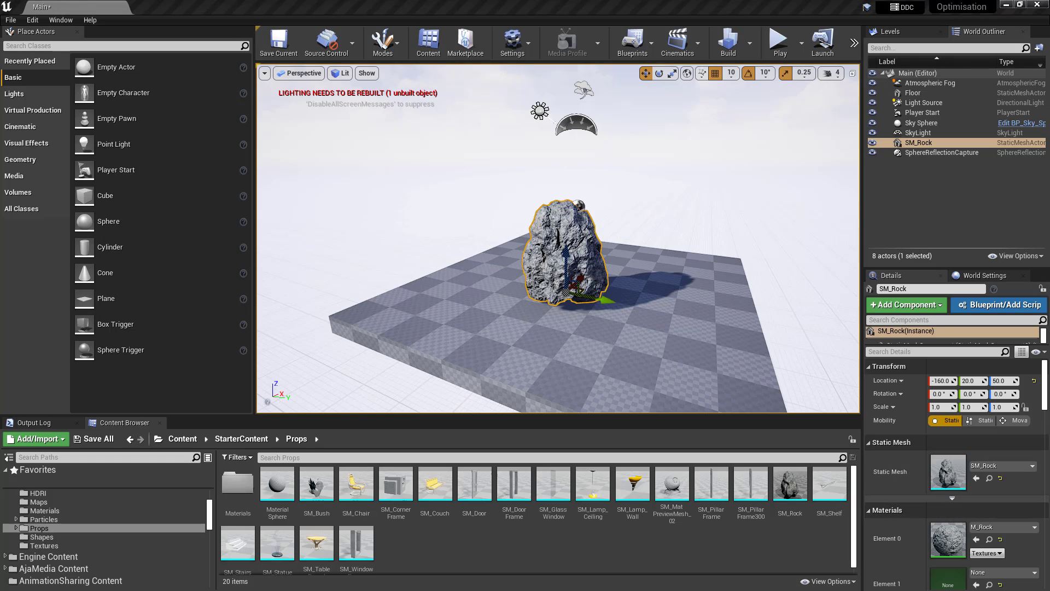
drag(1049, 155, 525, 0)
scroll(841, 433, down, 4)
scroll(815, 372, down, 1)
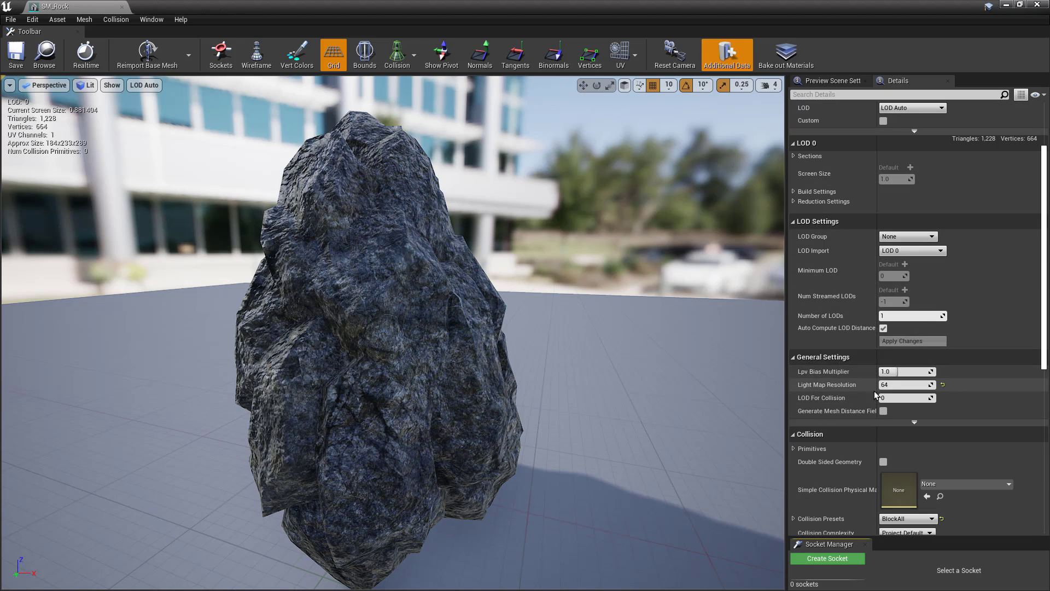
click(883, 327)
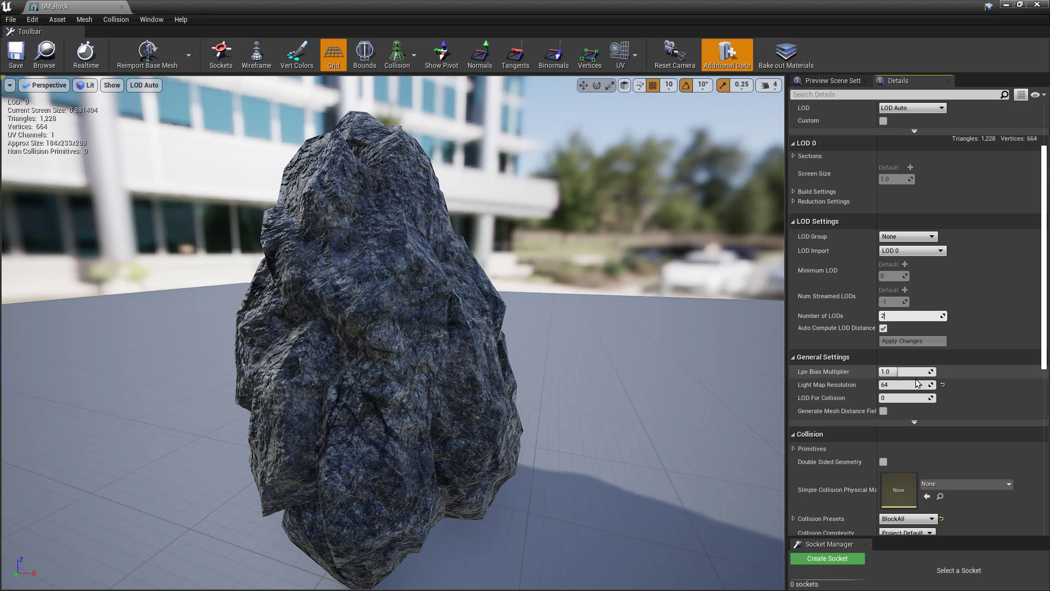
click(892, 342)
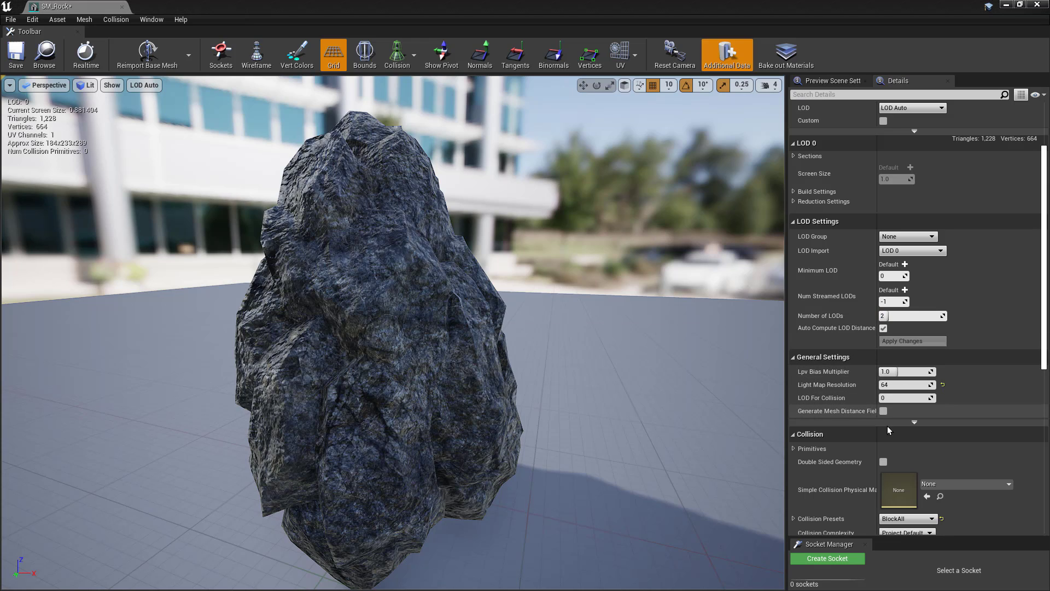
- Reimport LOD level 1 of SM_Rock from ProcMeshRockLOD.FBX on the Desktop
scroll(900, 335, up, 2)
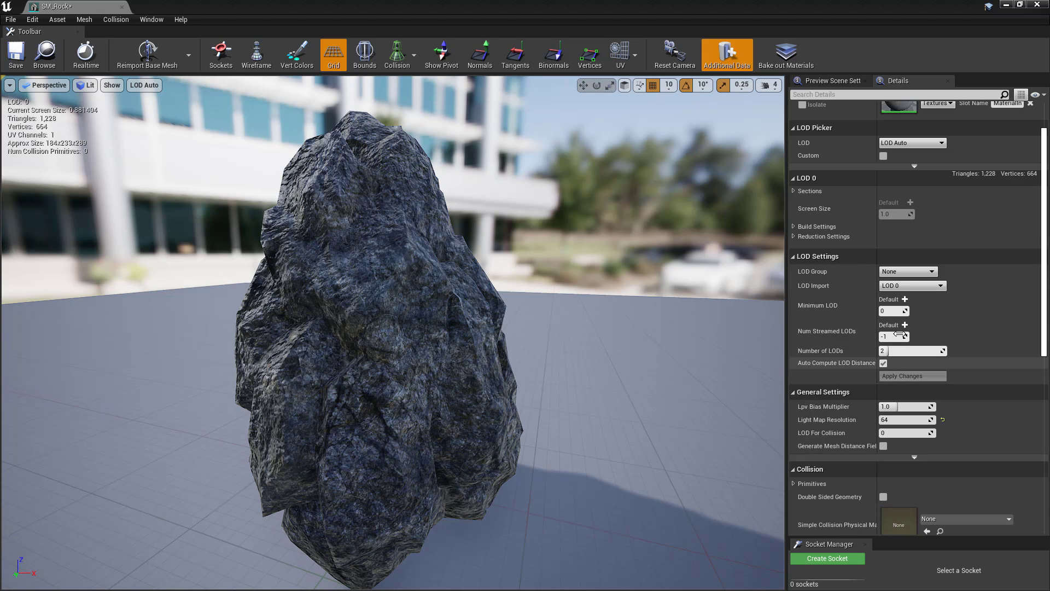
scroll(900, 335, up, 1)
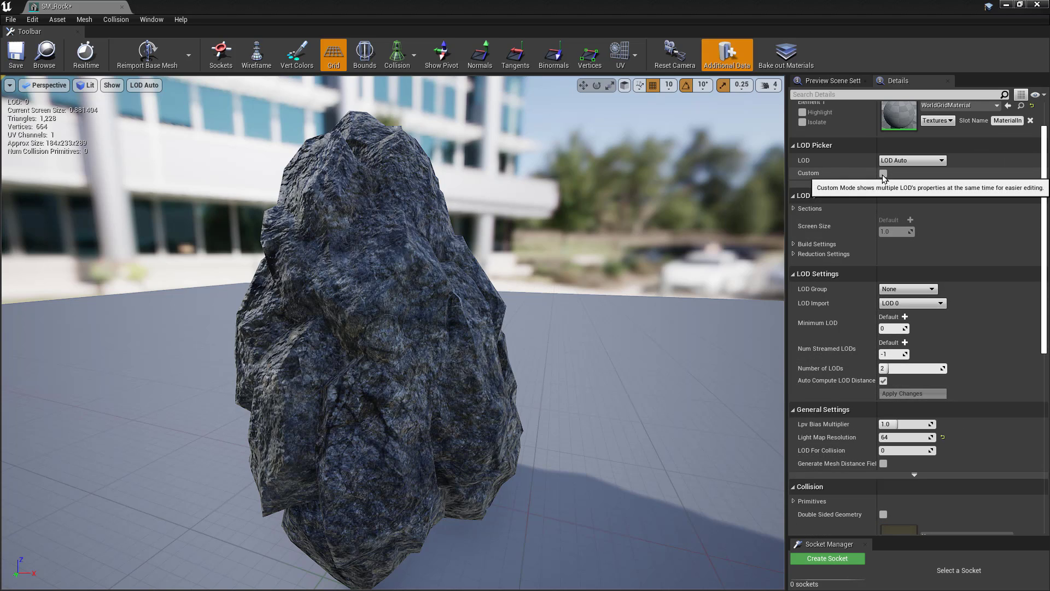
click(931, 306)
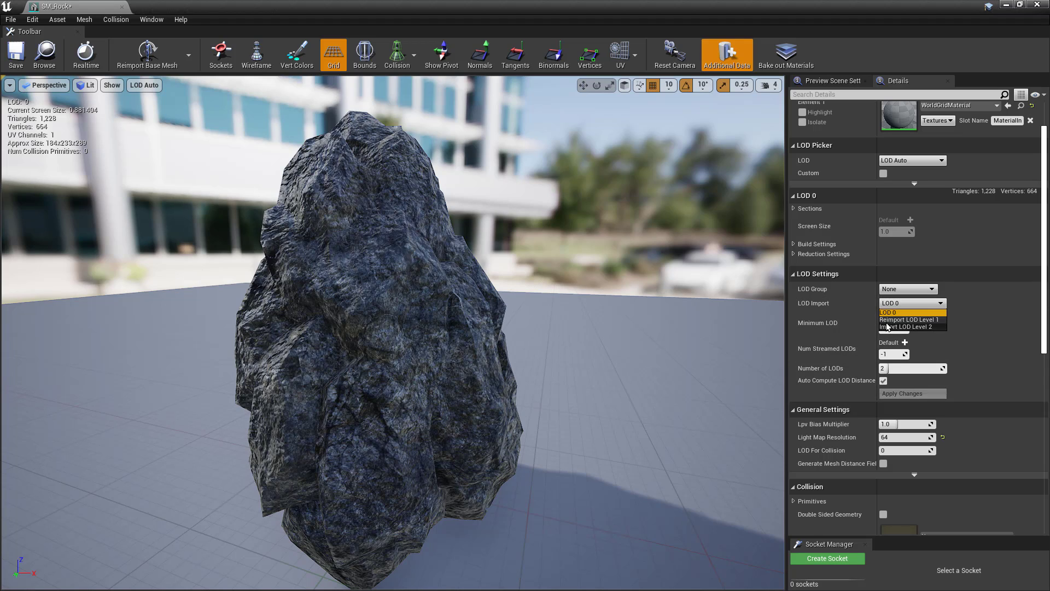
click(924, 320)
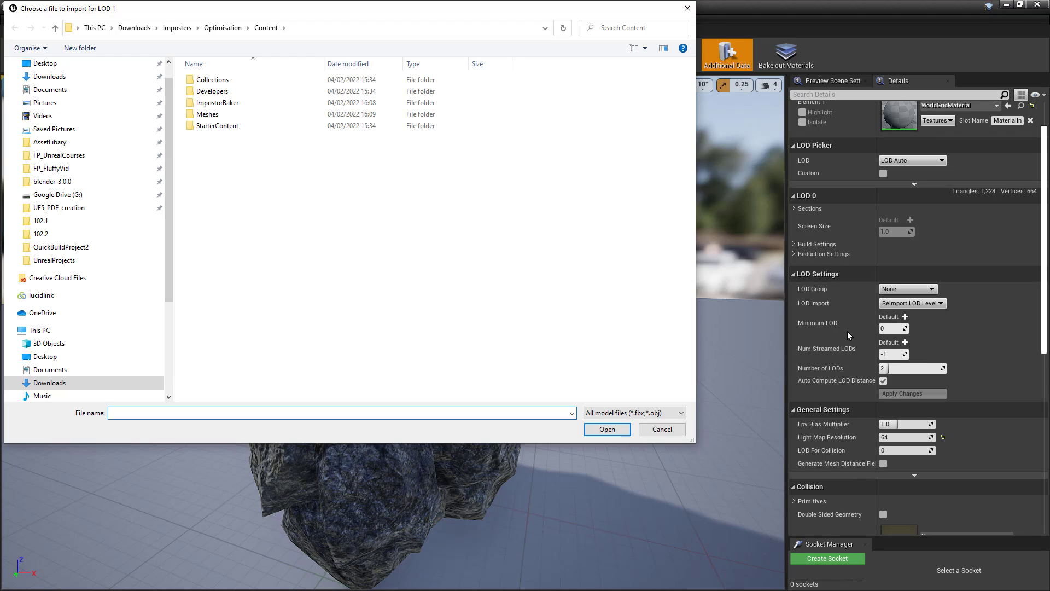
scroll(168, 160, up, 1)
click(41, 85)
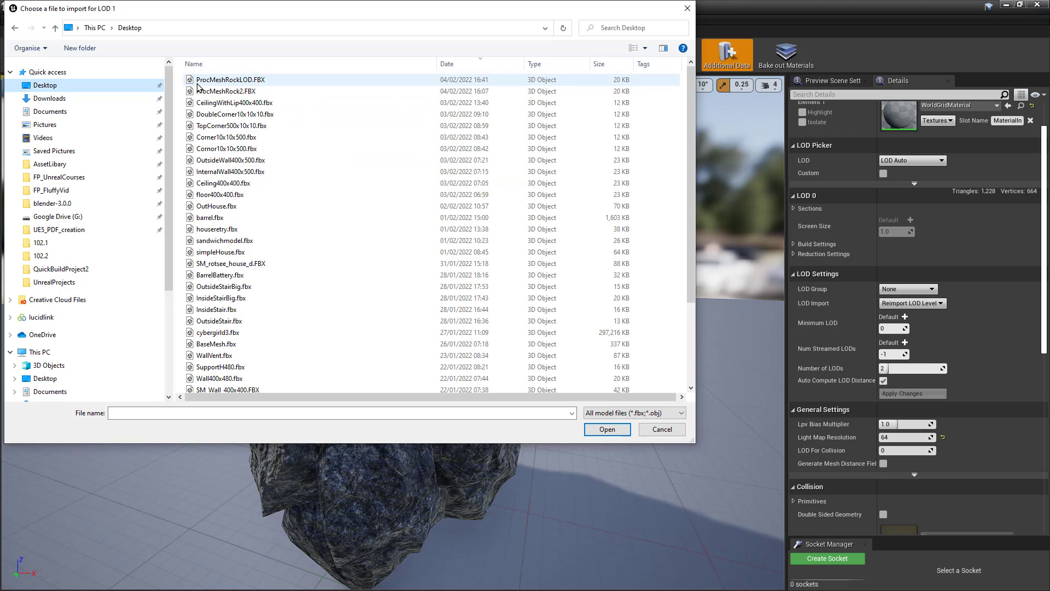
click(234, 82)
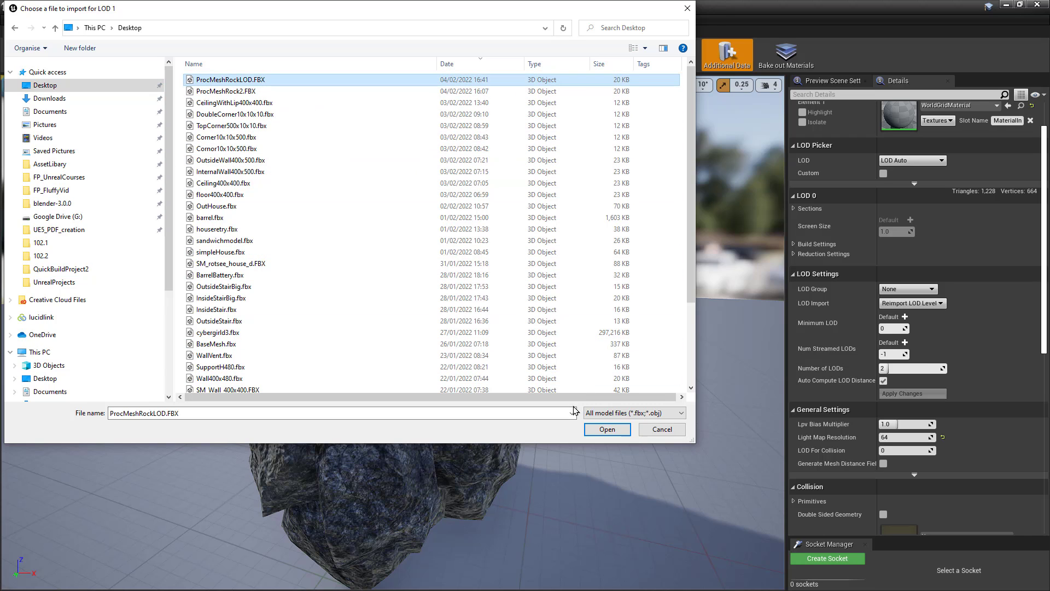
click(612, 430)
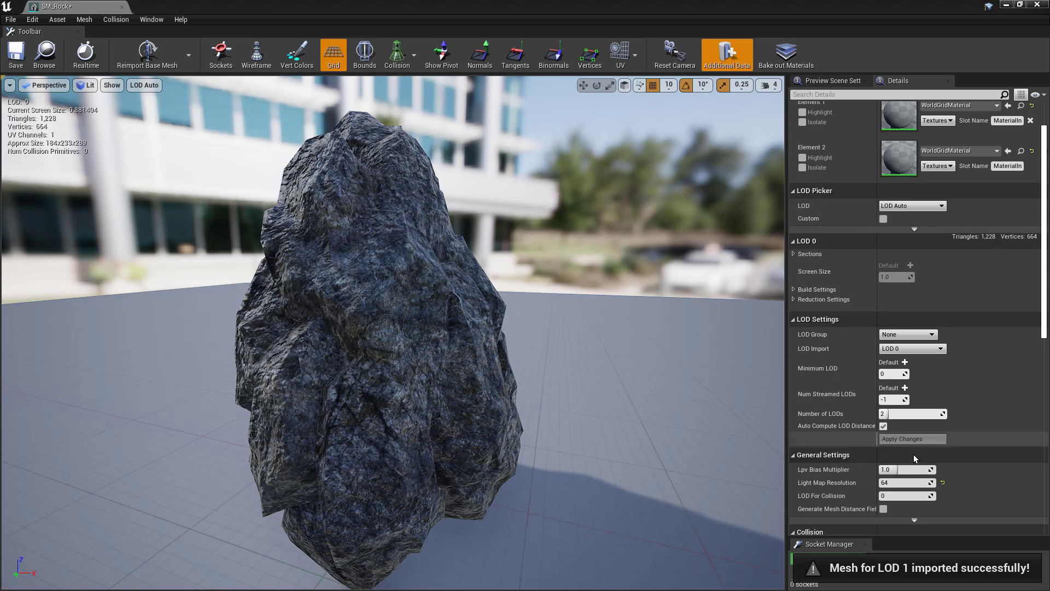
- Examine how SM_Rock switches between LOD 0 and LOD 1 at different viewing distances in the mesh preview
scroll(490, 313, down, 3)
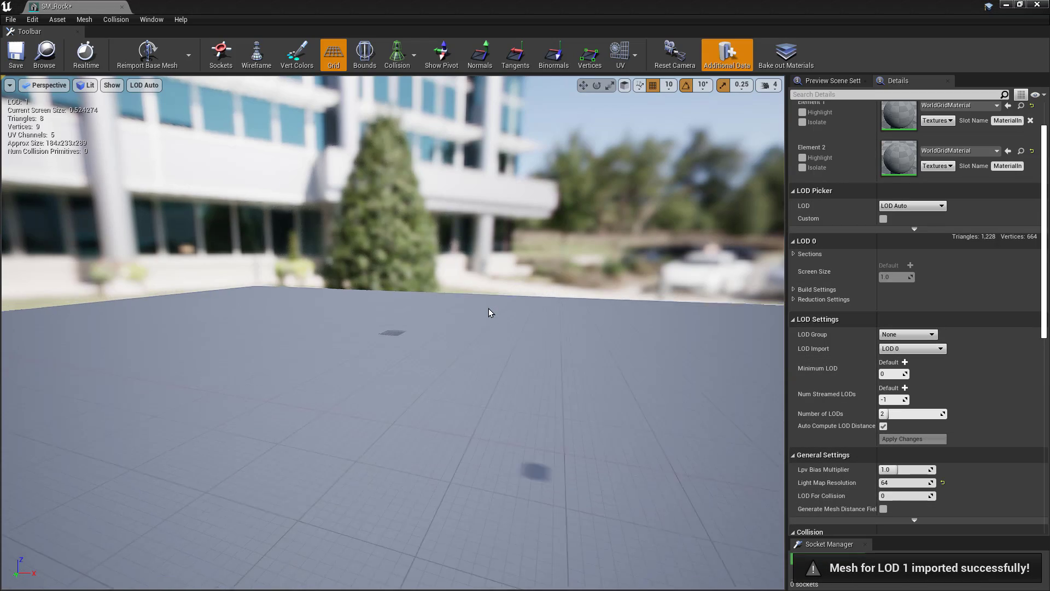
scroll(490, 312, up, 3)
scroll(490, 312, down, 2)
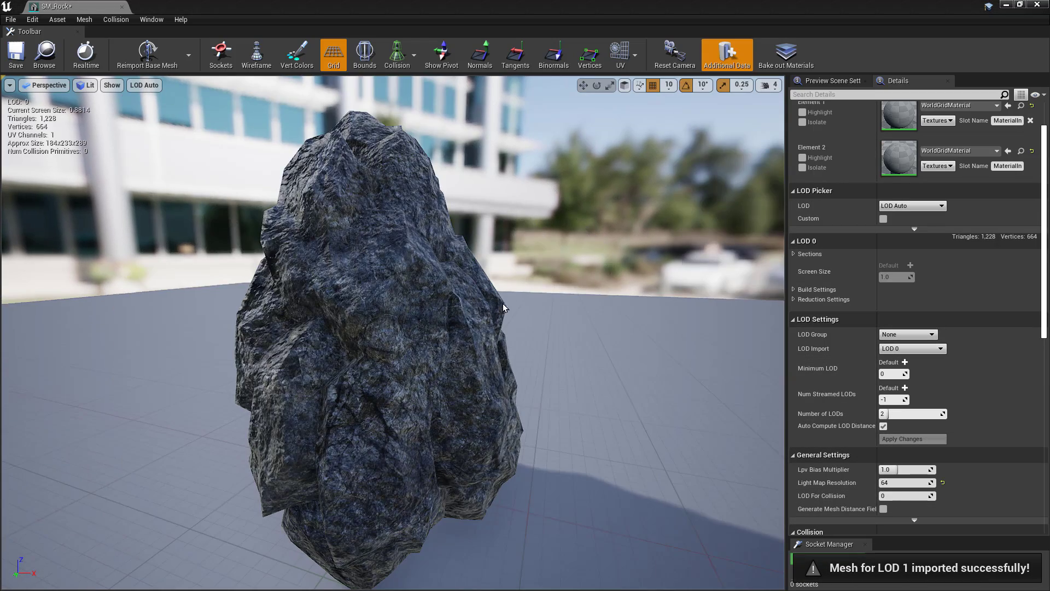
scroll(490, 312, down, 2)
scroll(489, 312, up, 4)
scroll(490, 312, down, 4)
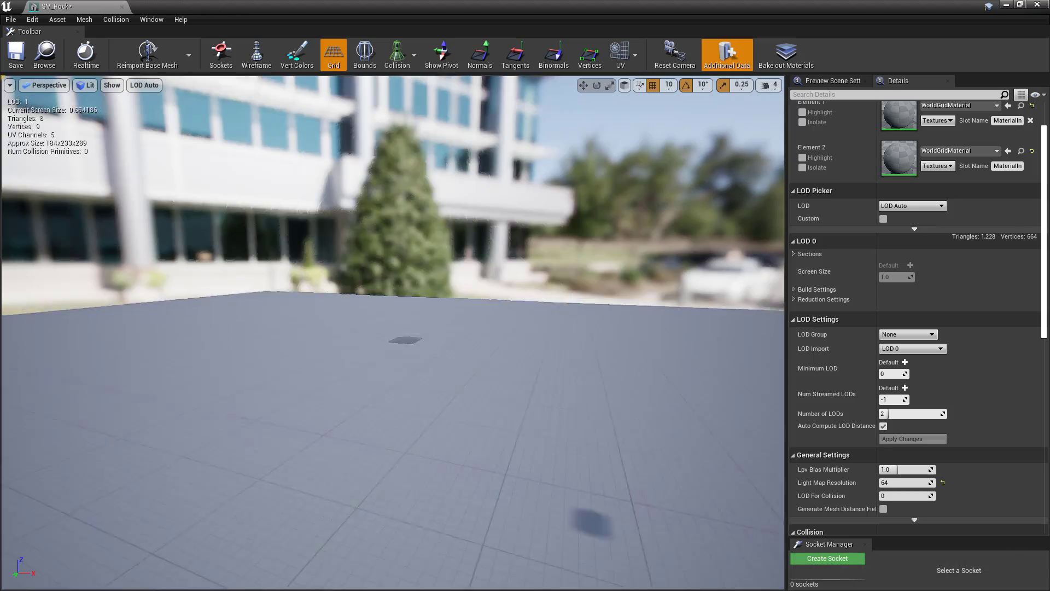
scroll(489, 312, up, 4)
scroll(489, 312, down, 4)
scroll(490, 312, up, 5)
scroll(489, 313, down, 5)
scroll(489, 313, up, 4)
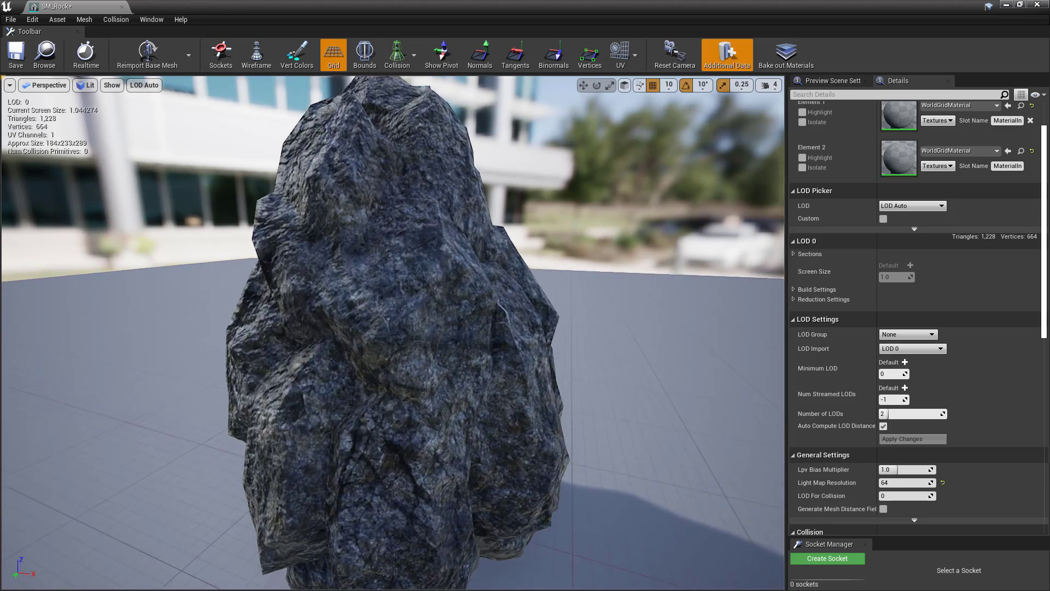
scroll(490, 312, down, 4)
scroll(490, 312, up, 4)
scroll(490, 312, down, 4)
scroll(490, 313, up, 3)
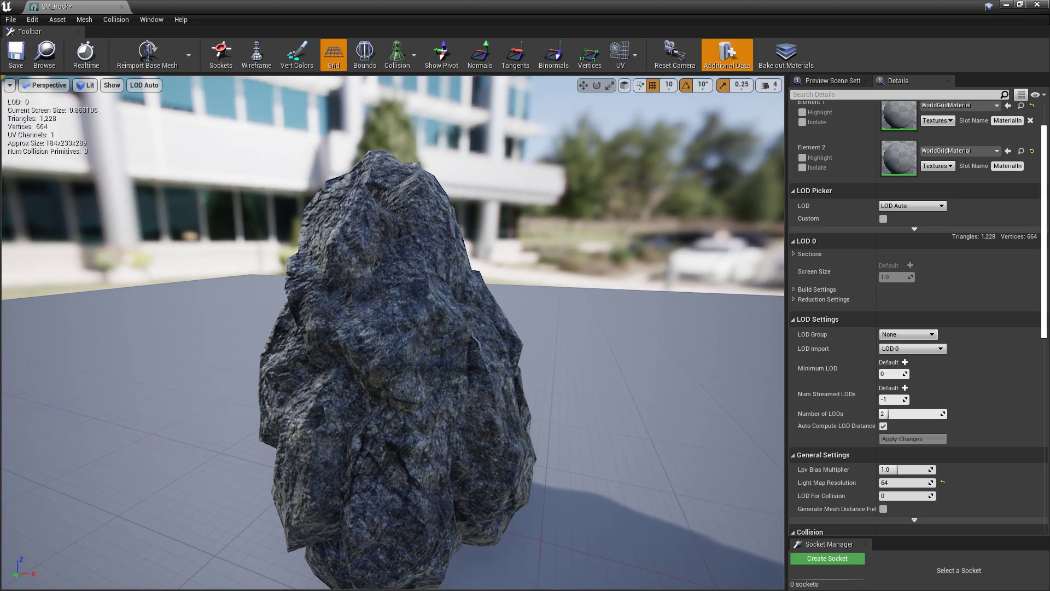
- Assign the MI_ImpostorRock material instance from the ImpostorLODs folder to SM_Rock's Element 1 material slot
scroll(967, 258, up, 3)
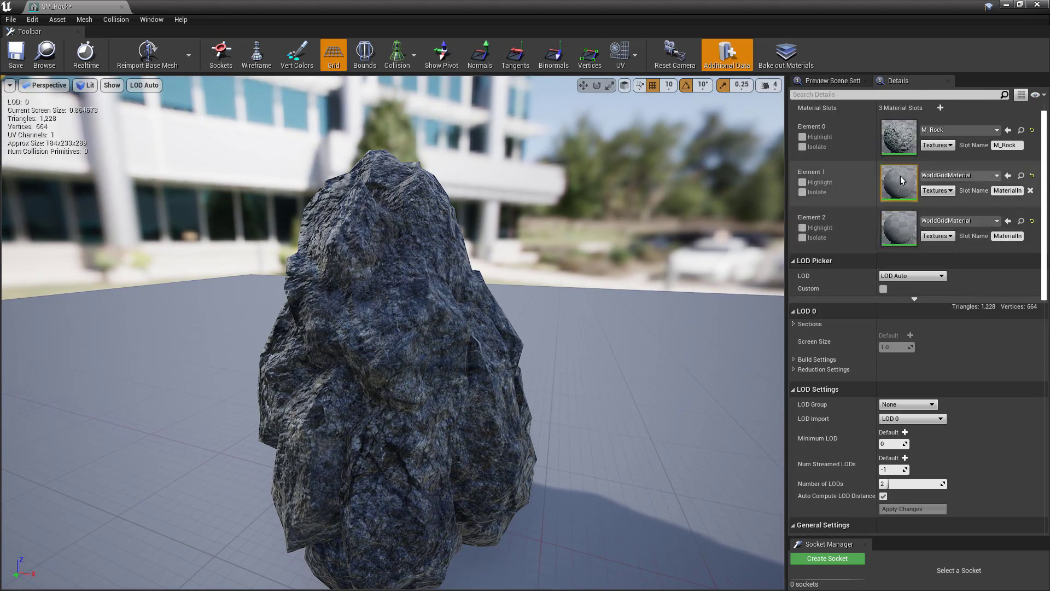
scroll(896, 198, up, 1)
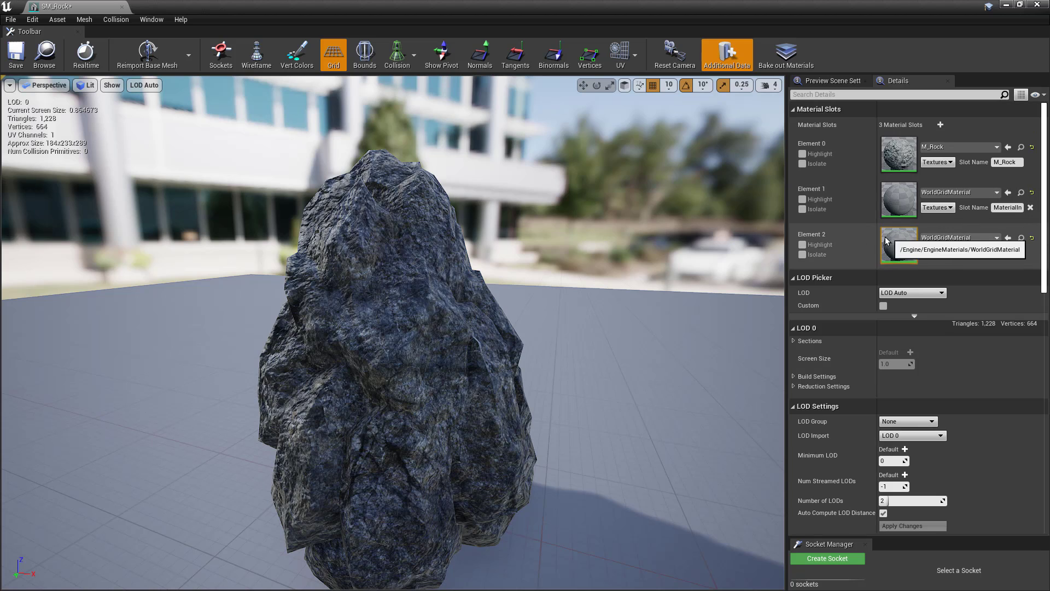
click(957, 193)
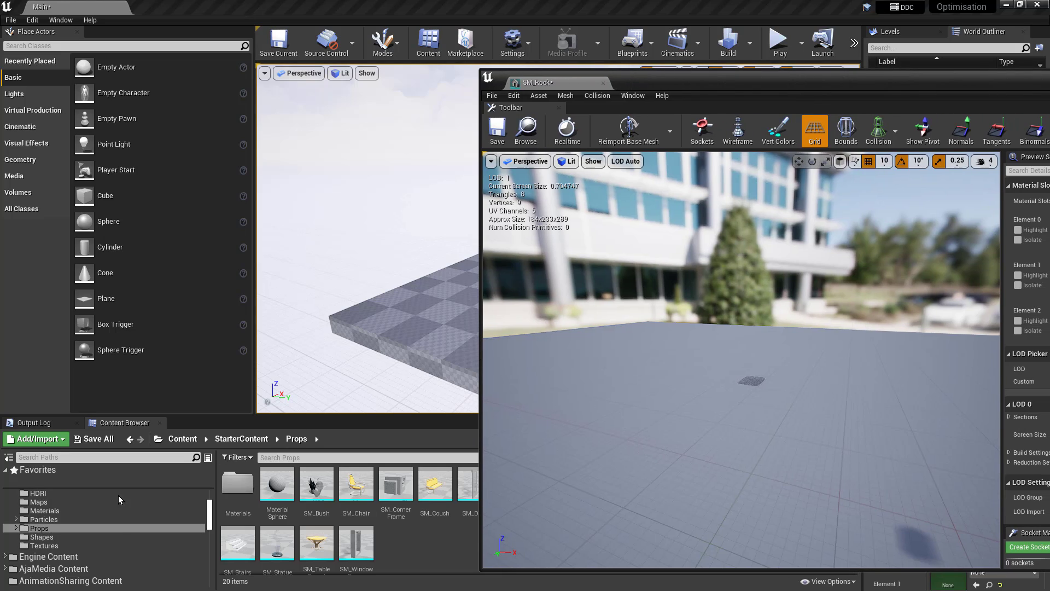
scroll(109, 509, up, 3)
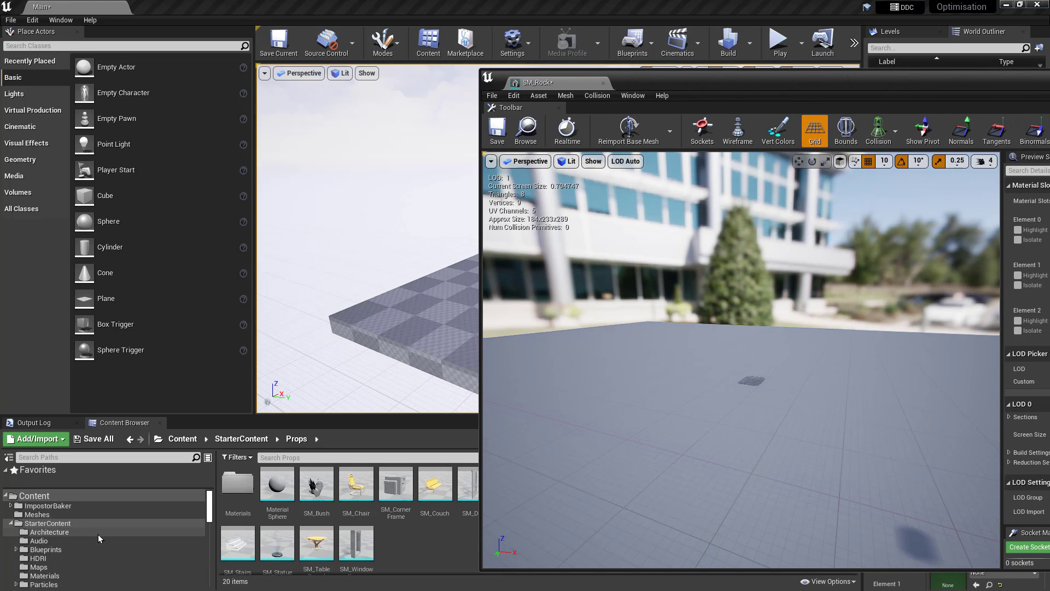
click(52, 507)
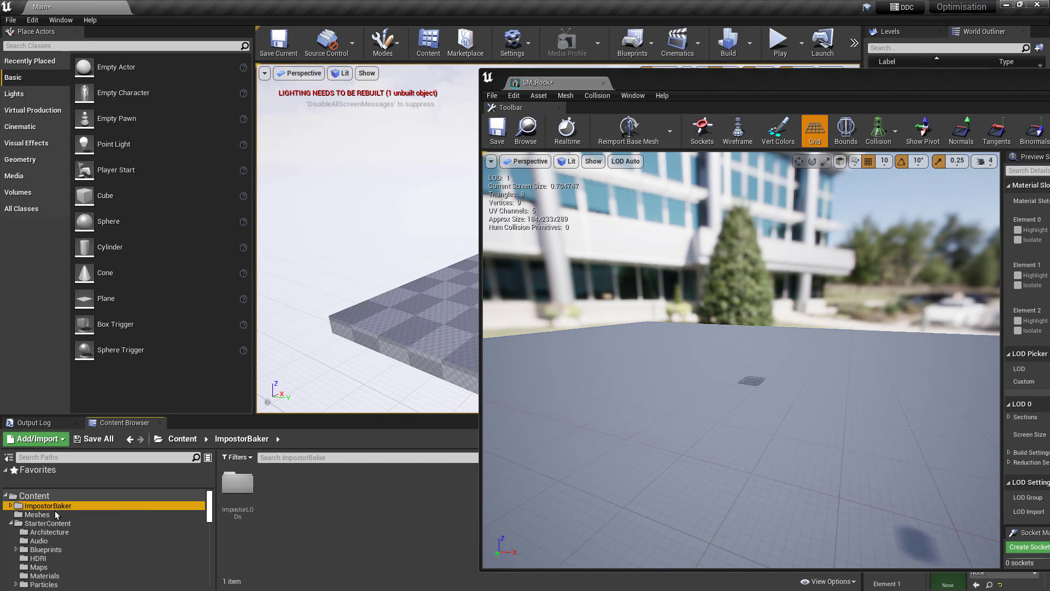
double_click(235, 484)
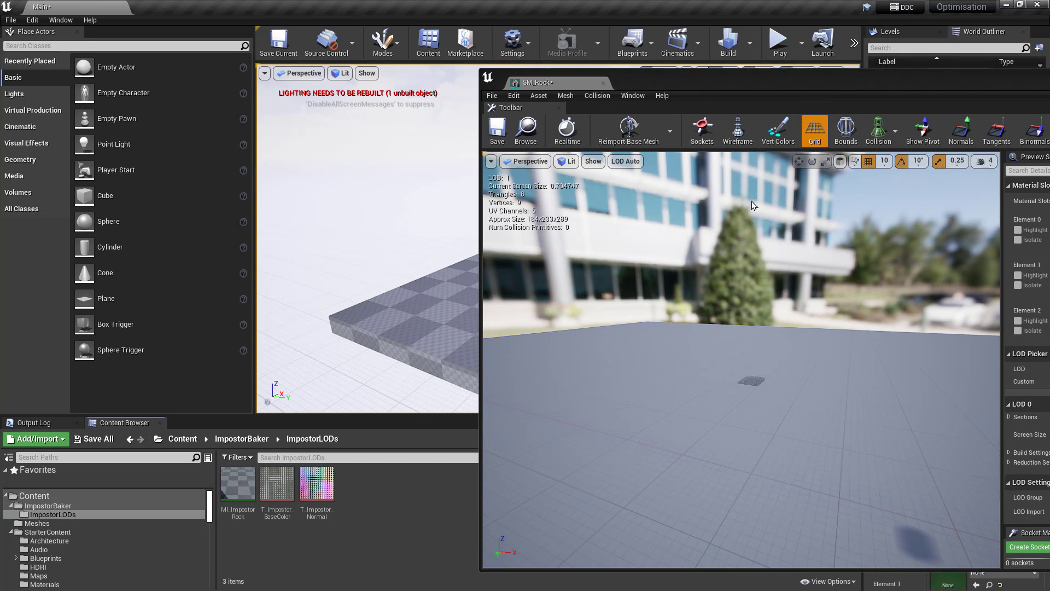
drag(827, 87, 646, 77)
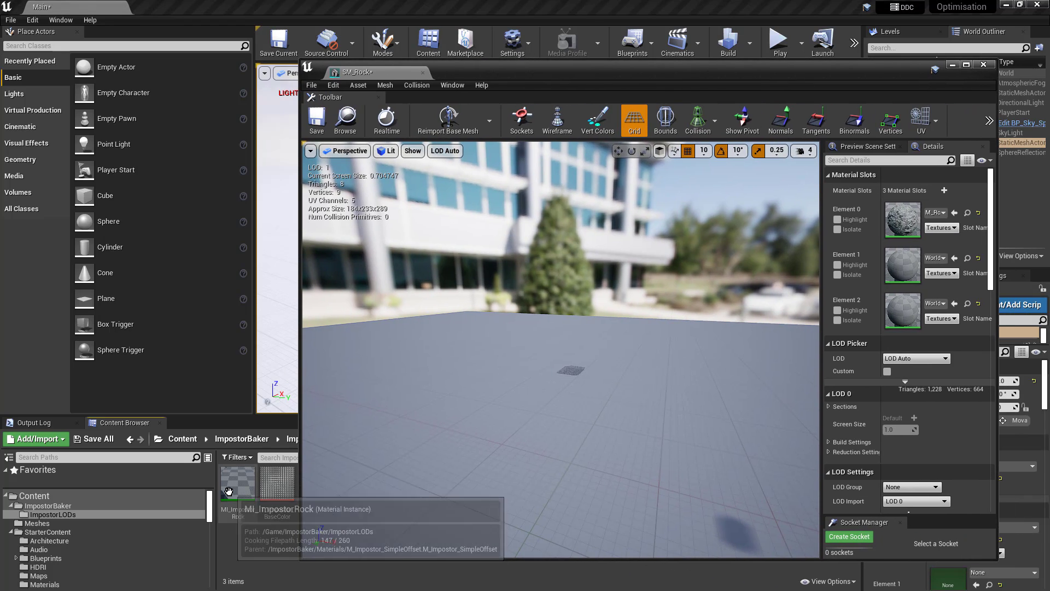
drag(228, 491, 903, 265)
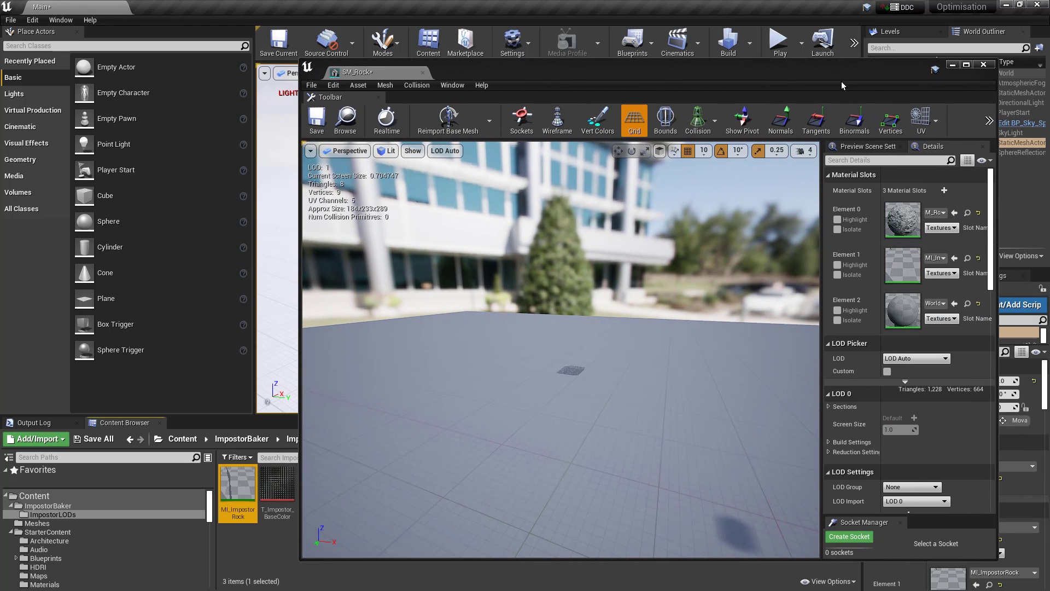
- Expose the settings of both LODs in the SM_Rock mesh and switch LOD 1's Section 0 to material slot 1, holding MI_ImpostorRock
drag(843, 86, 547, 1)
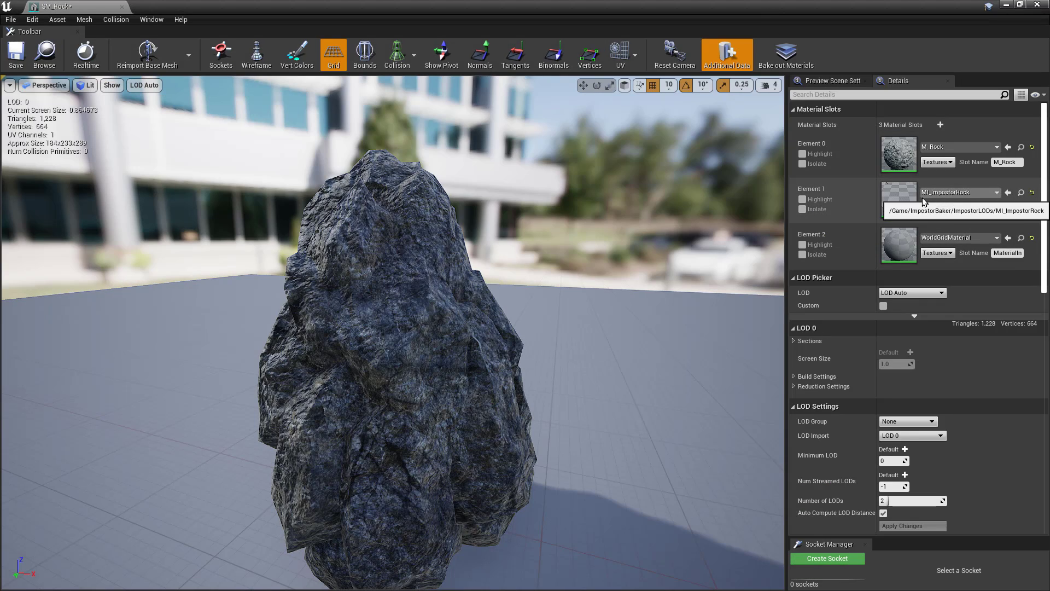
scroll(887, 384, down, 5)
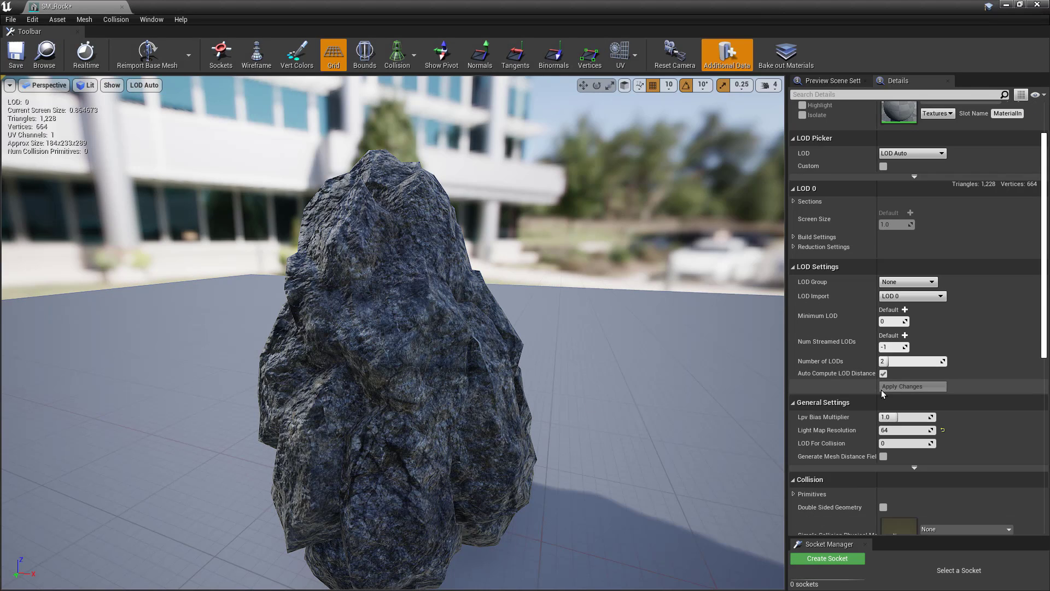
scroll(846, 327, down, 1)
scroll(846, 327, up, 1)
click(883, 165)
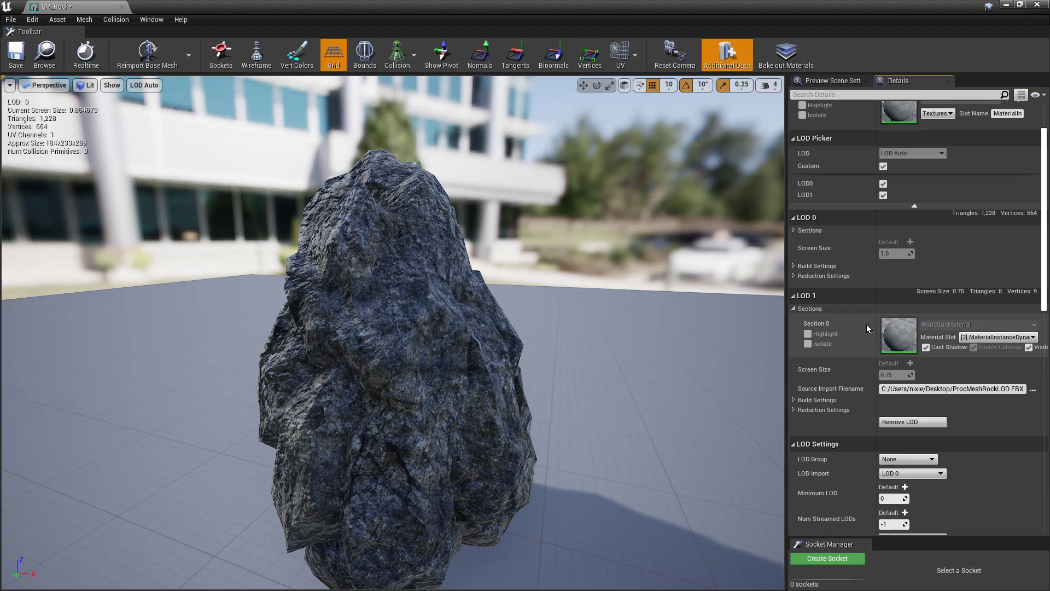
scroll(852, 342, down, 3)
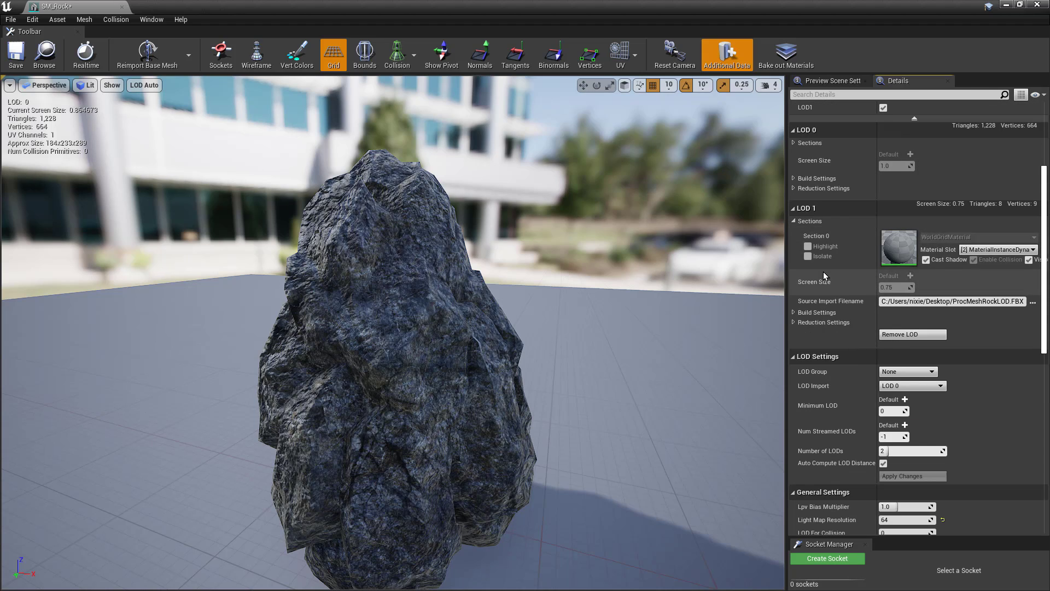
scroll(848, 304, up, 1)
click(1023, 285)
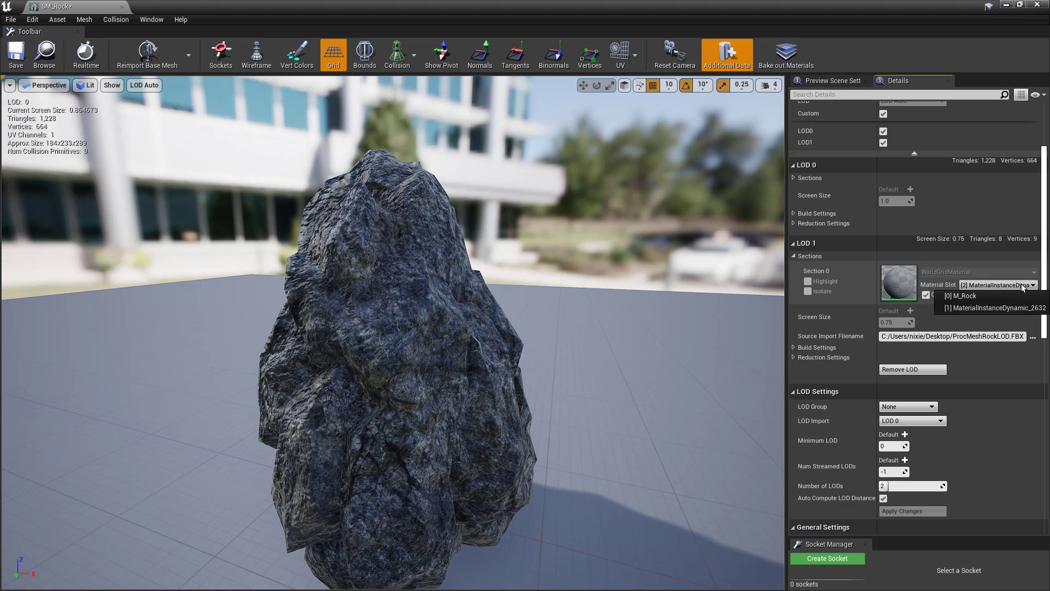
click(1003, 308)
- Examine the textured impostor and its switch between LOD 0 and LOD 1 from various distances and angles in the mesh preview
right_drag(691, 311, 692, 416)
drag(691, 310, 766, 310)
right_drag(691, 311, 692, 274)
drag(692, 311, 766, 311)
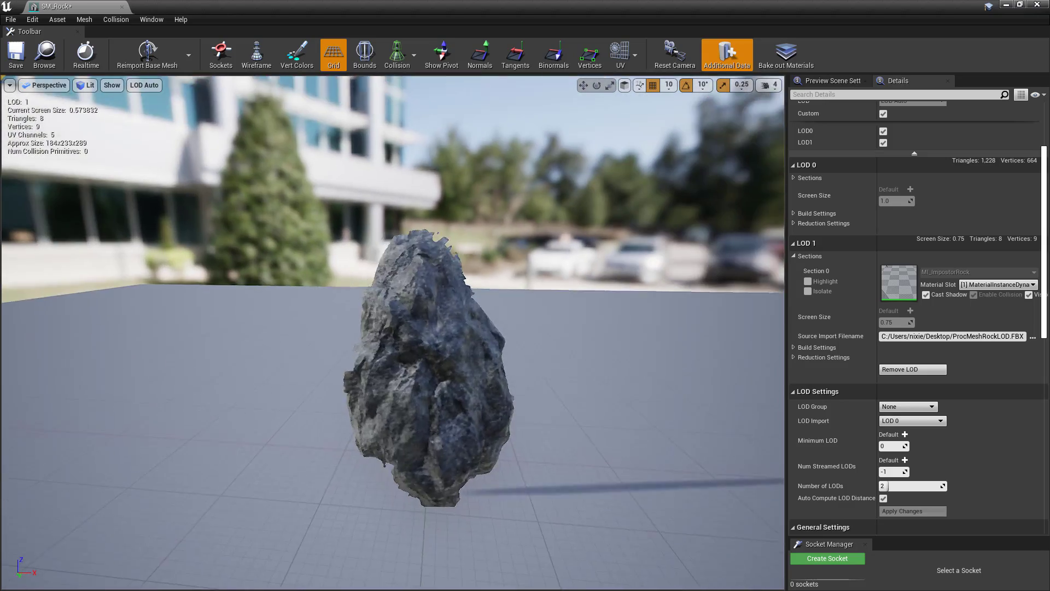
right_drag(692, 310, 692, 394)
drag(691, 310, 755, 311)
right_drag(691, 311, 691, 274)
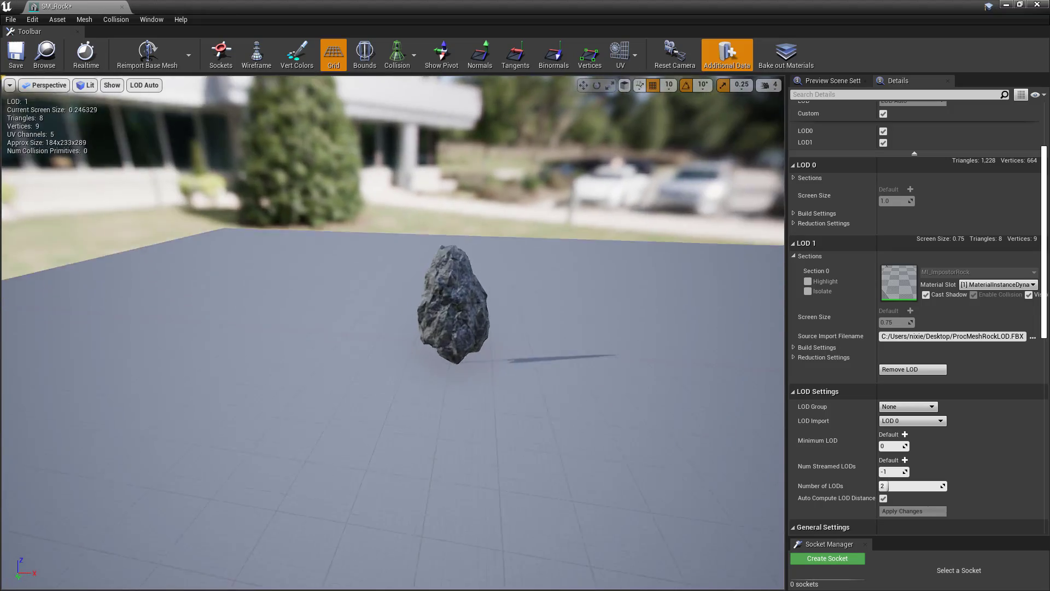
drag(691, 311, 750, 295)
right_drag(691, 311, 691, 257)
drag(691, 310, 563, 311)
right_drag(692, 311, 691, 382)
drag(691, 311, 668, 310)
right_drag(692, 311, 691, 279)
drag(692, 311, 766, 311)
right_drag(691, 310, 691, 257)
mouse_move(691, 311)
mouse_down()
mouse_move(733, 311)
mouse_move(697, 306)
mouse_up()
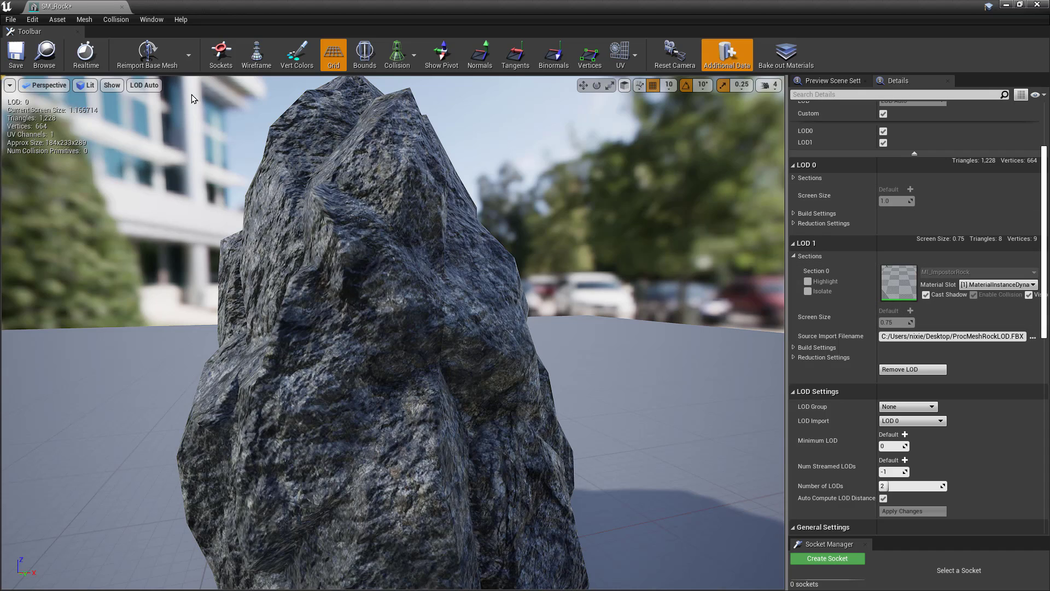
- Return to the level, filter SM_Rock's details by LOD, and examine the placed rock from near and far
click(27, 68)
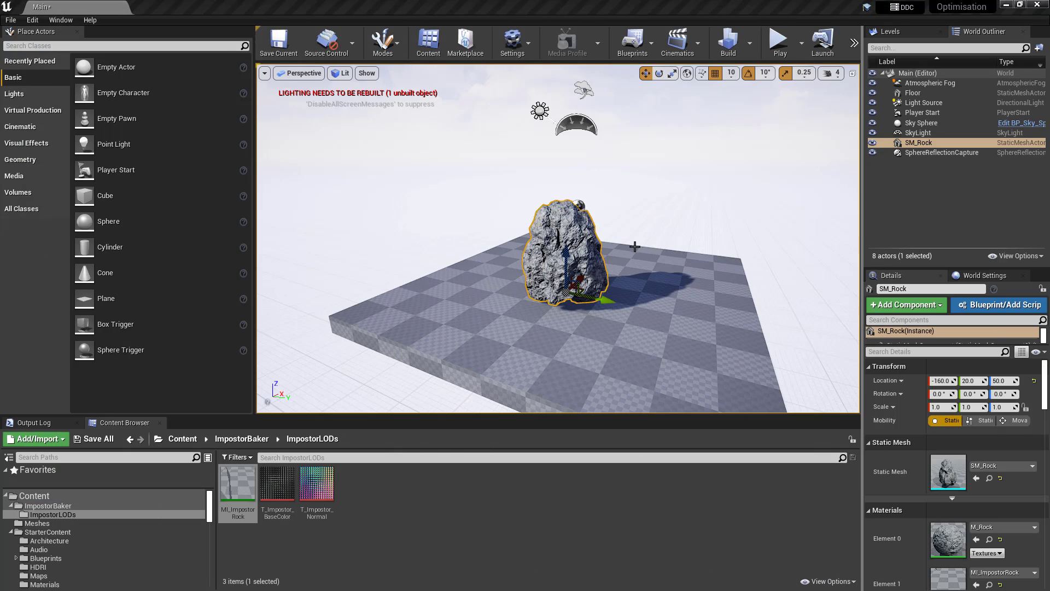
scroll(635, 246, up, 2)
scroll(635, 246, down, 3)
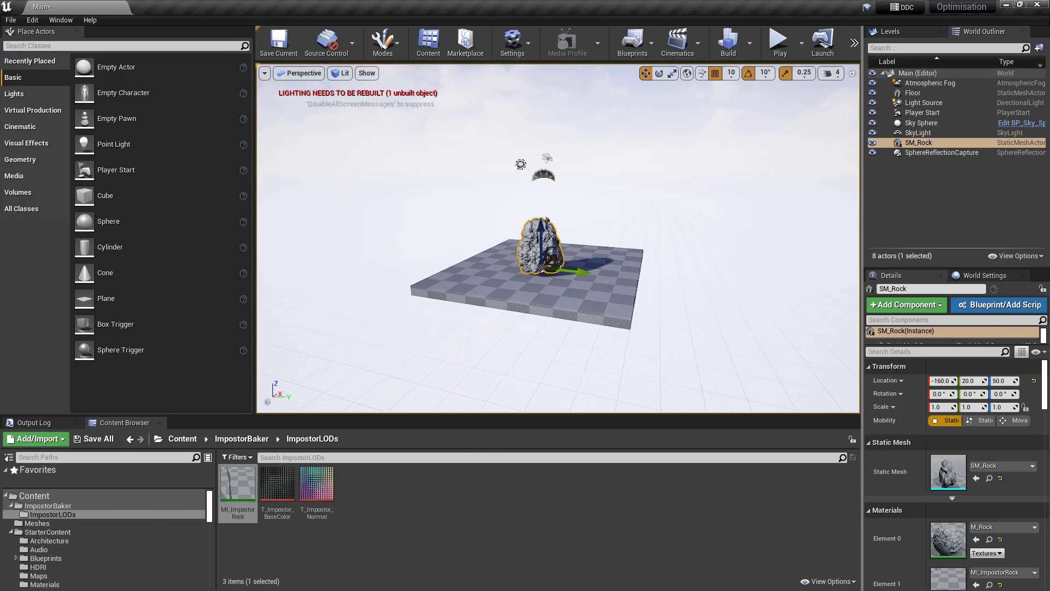
scroll(634, 246, up, 2)
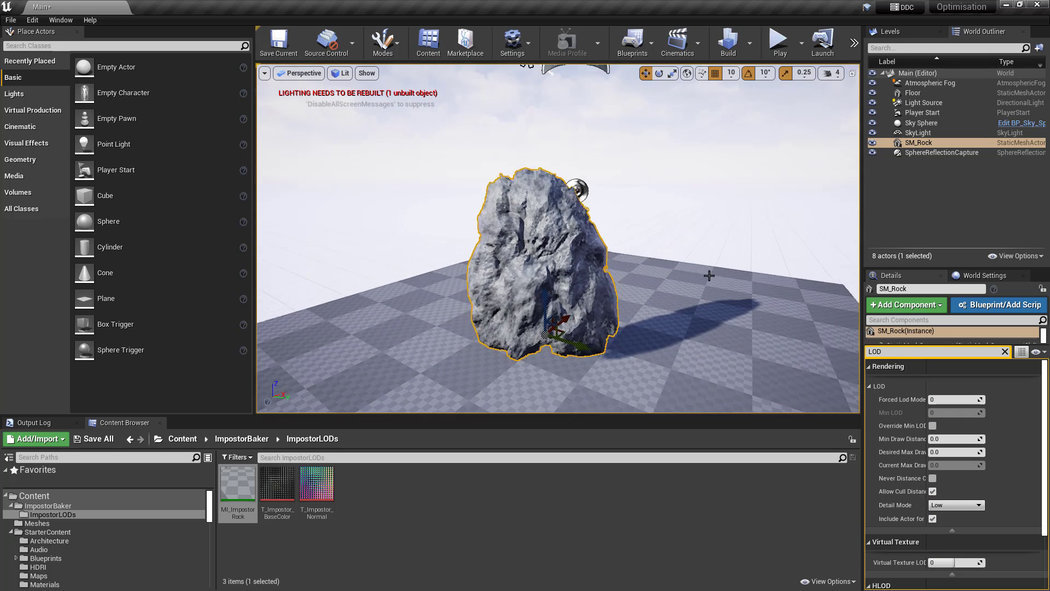
scroll(709, 275, down, 5)
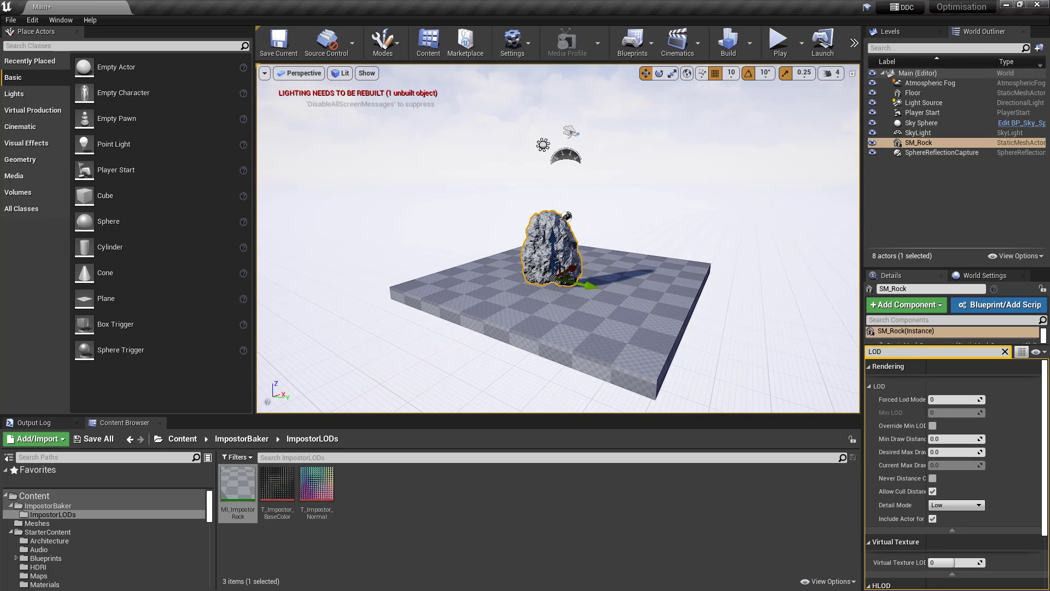
- Duplicate SM_Rock into ten copies spread on and around the floor
click(584, 266)
click(553, 265)
alt+drag(572, 262, 533, 246)
right_drag(502, 287, 483, 367)
click(615, 347)
right_drag(615, 347, 630, 265)
- Rotate several of the duplicated rocks, including SM_Rock3 and SM_Rock5, so they face different directions
click(578, 253)
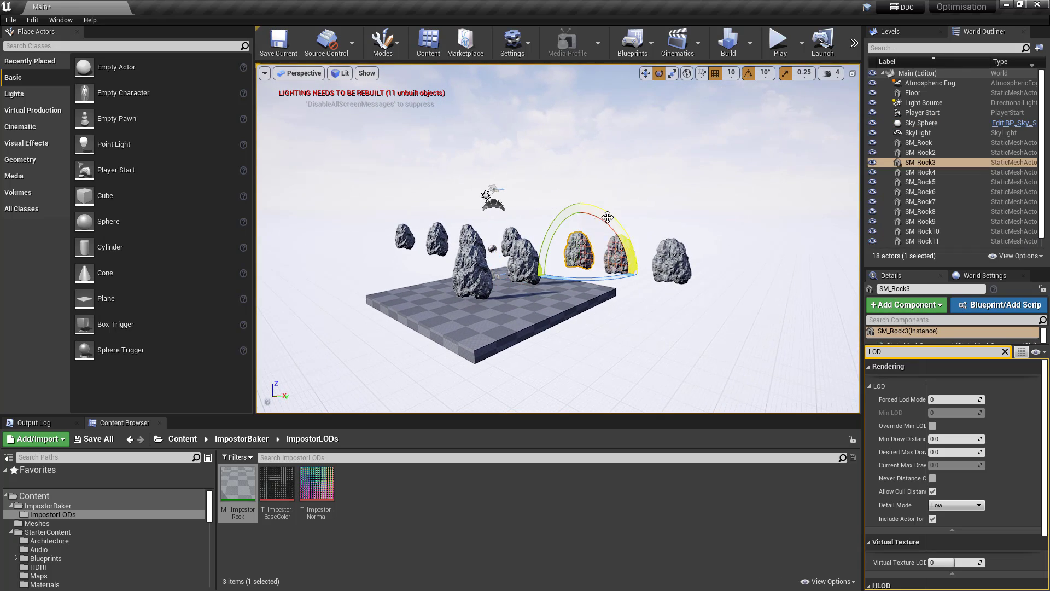
click(677, 266)
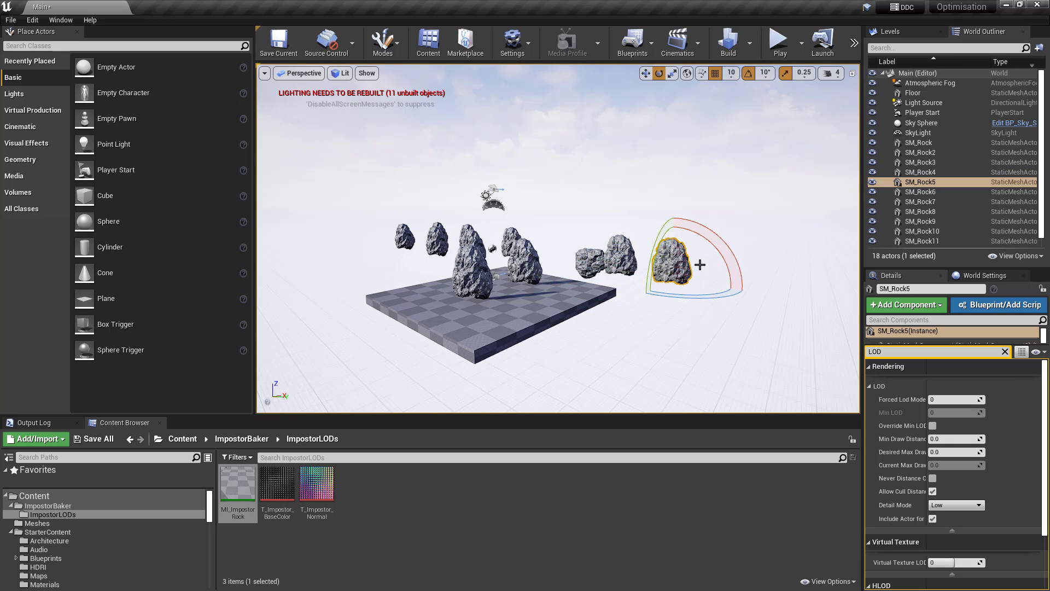
right_drag(631, 326, 589, 338)
click(588, 338)
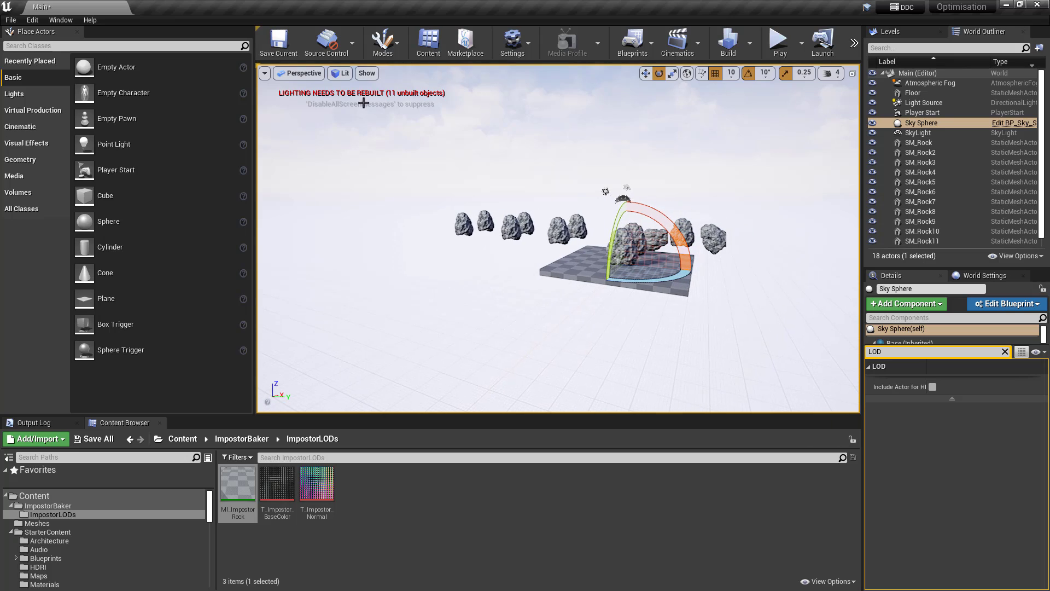
- Display the level in Brush Wireframe mode and examine the rocks' geometry while moving closer and farther away
click(341, 73)
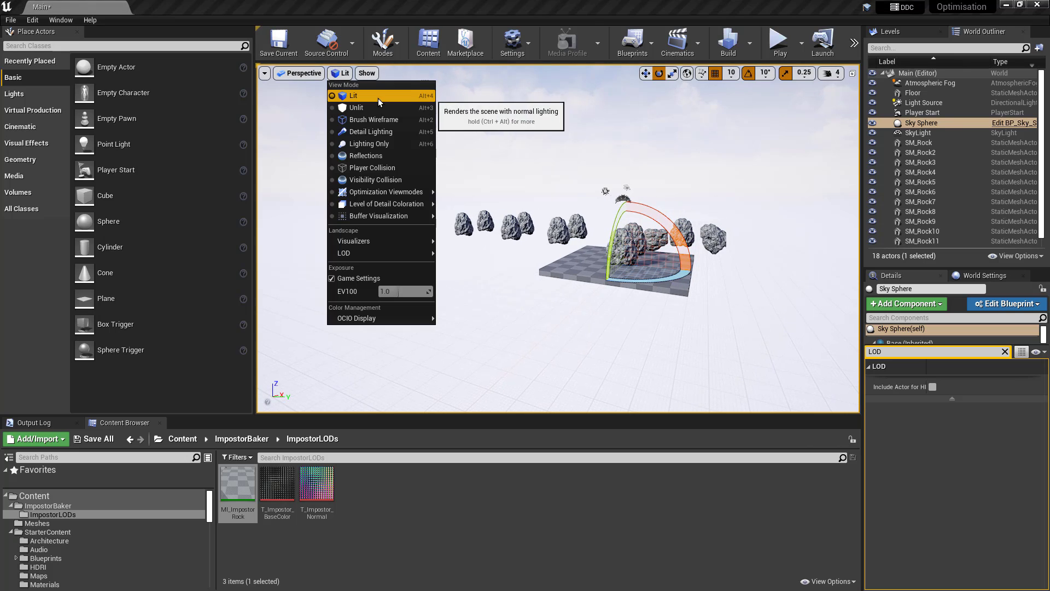
click(374, 123)
mouse_move(497, 272)
right_down()
mouse_move(569, 262)
mouse_move(623, 279)
mouse_move(533, 290)
mouse_move(558, 288)
mouse_move(572, 271)
mouse_move(516, 257)
mouse_move(544, 320)
right_up()
key(w)
key(s)
key(w)
key(s)
key(s)
- Display the level in Mesh LOD Coloration mode and examine which LOD each rock uses at different distances
click(361, 73)
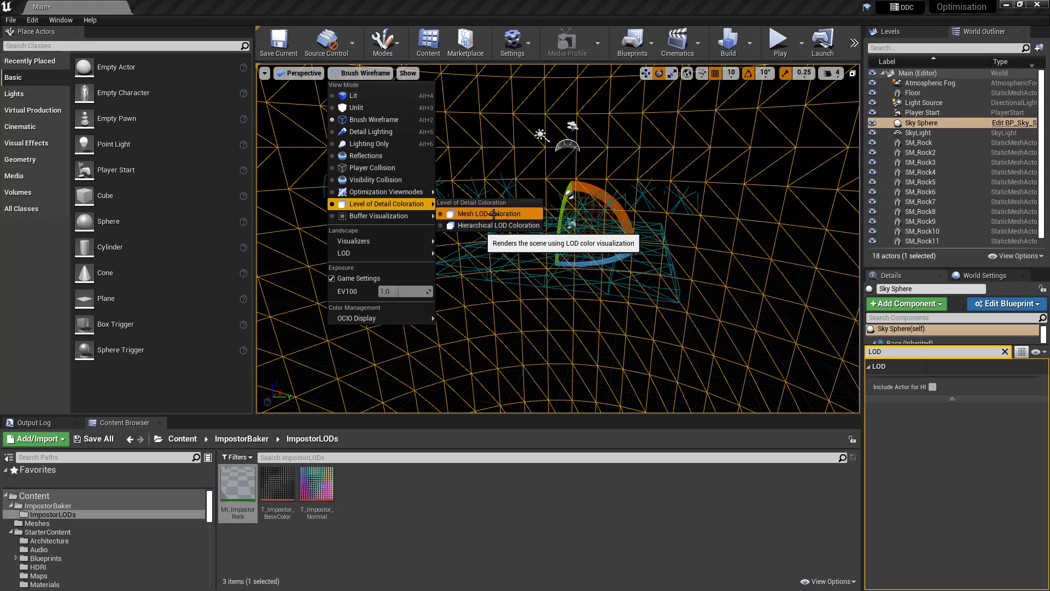
click(481, 230)
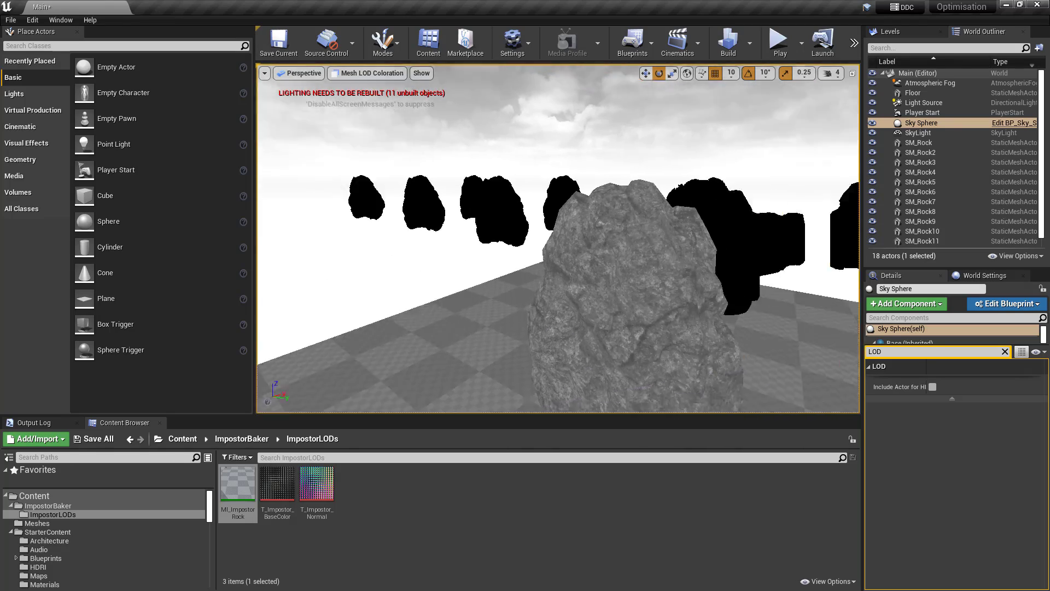
right_drag(710, 231, 744, 231)
right_drag(531, 288, 579, 316)
key(s)
key(w)
scroll(530, 287, down, 6)
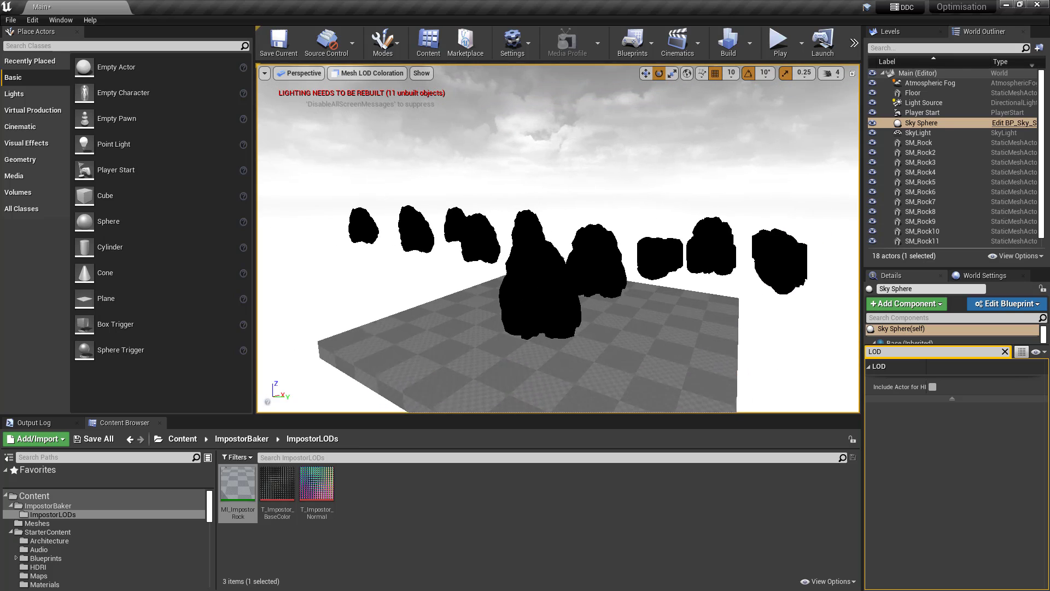